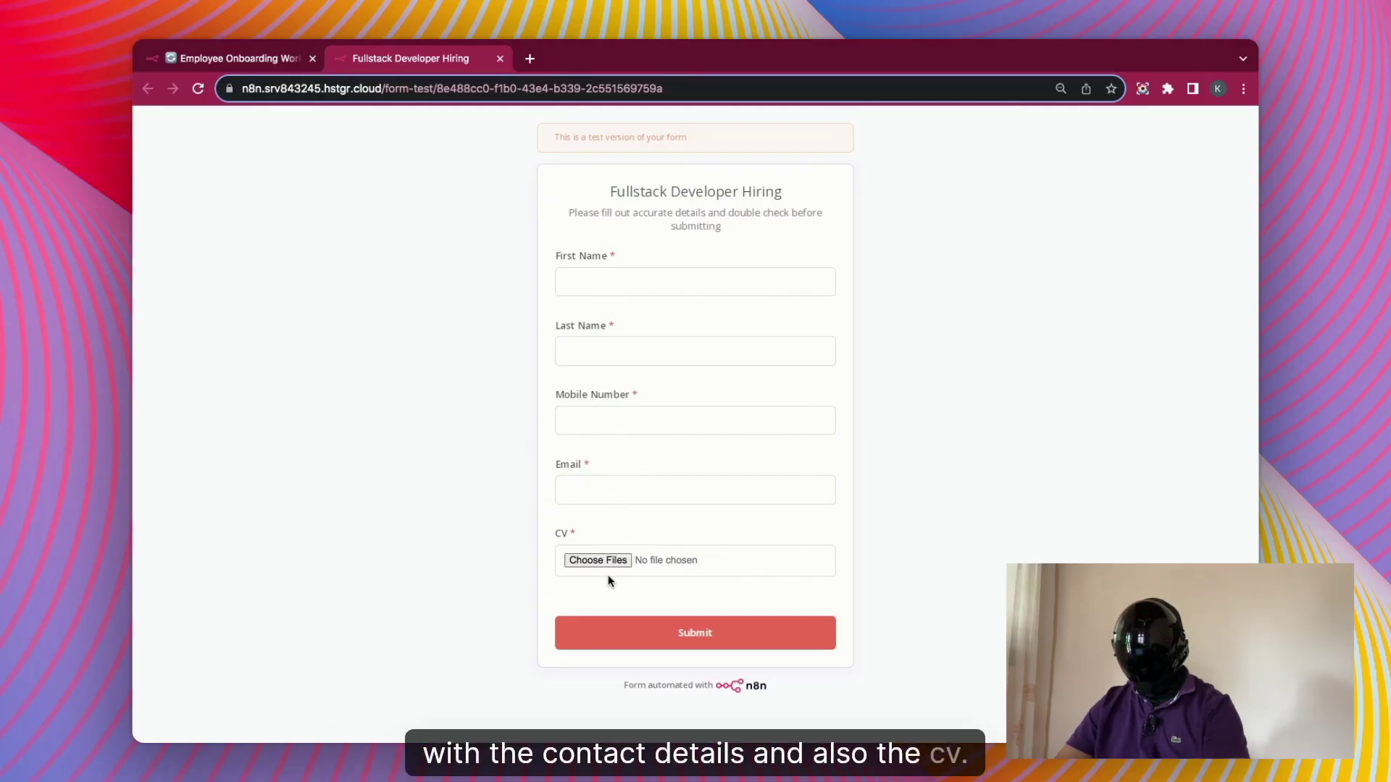
- Switch to the Employee Onboarding workflow and examine the full prompt expression of the OpenAI node
click(239, 59)
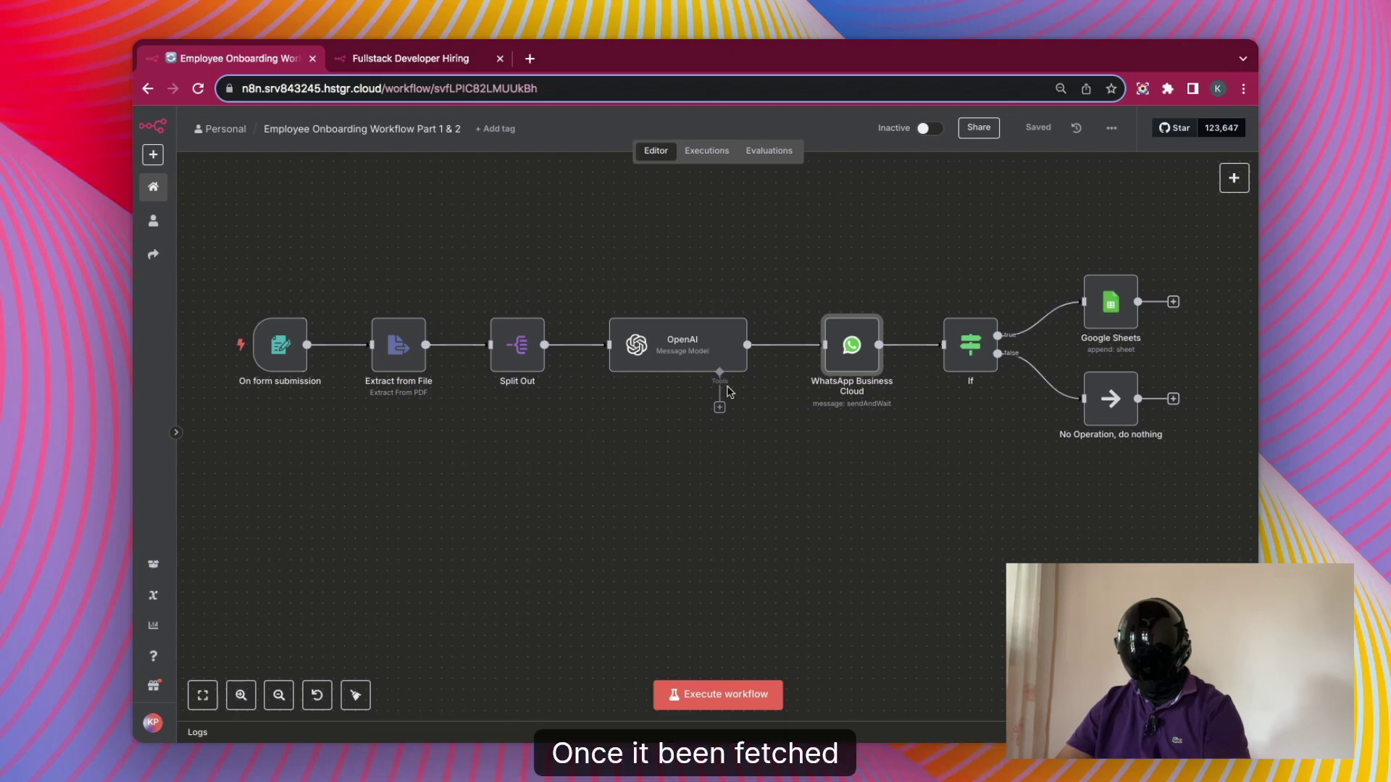
click(684, 360)
double_click(685, 359)
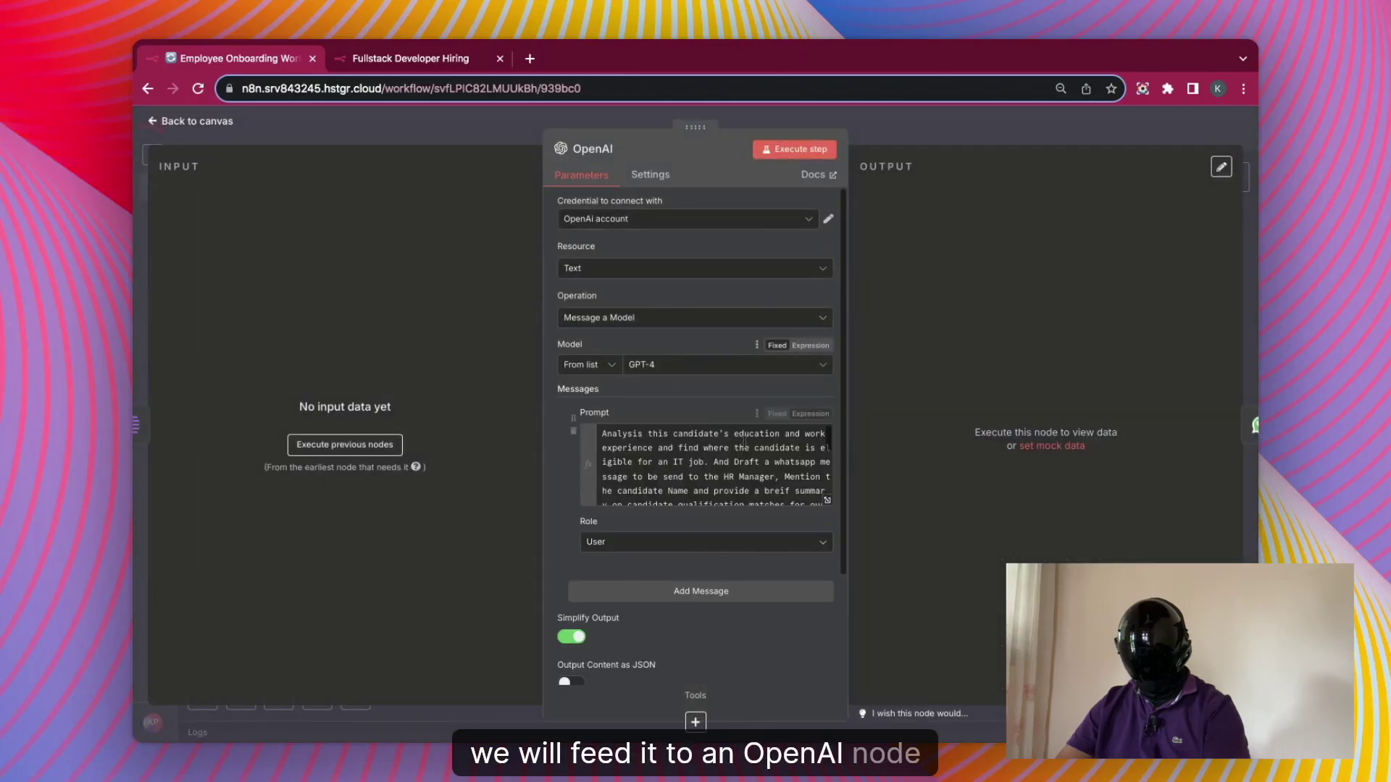
click(827, 500)
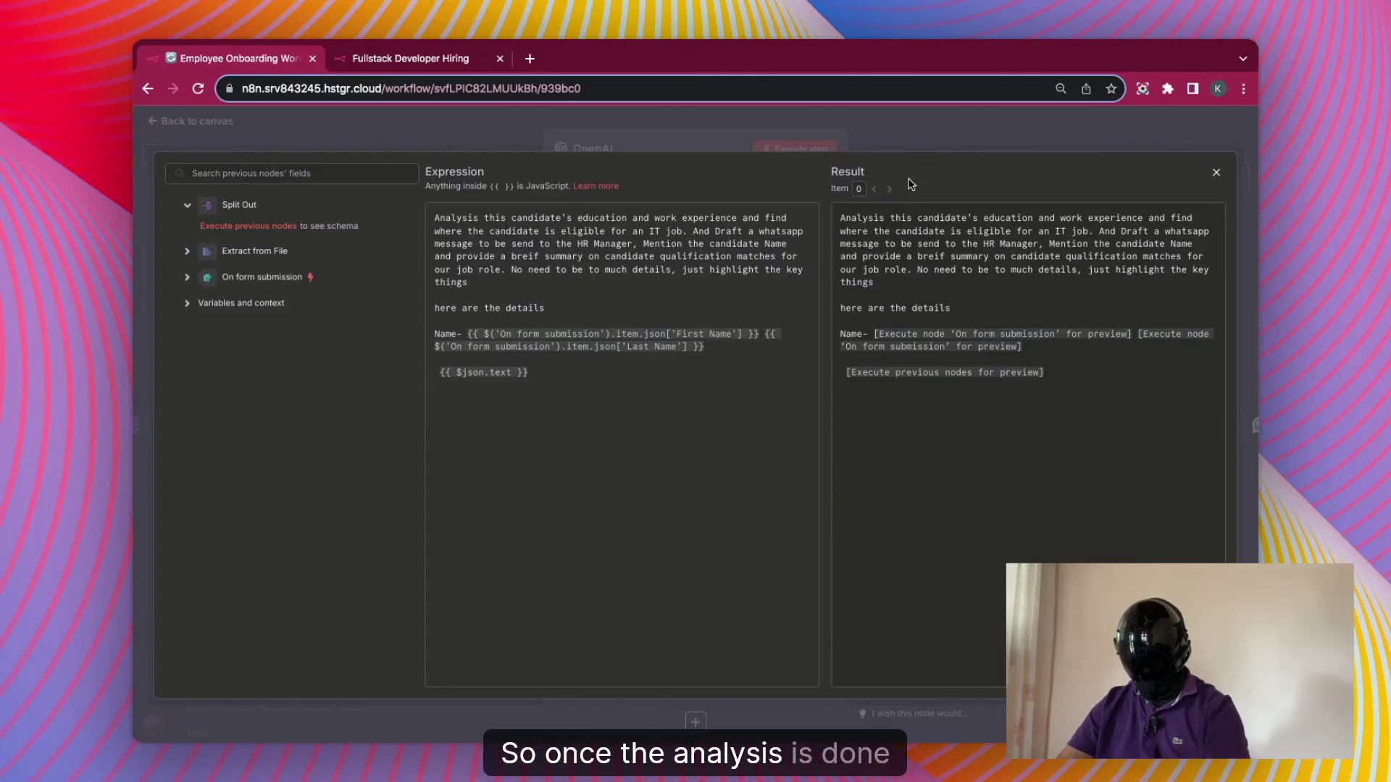
double_click(974, 129)
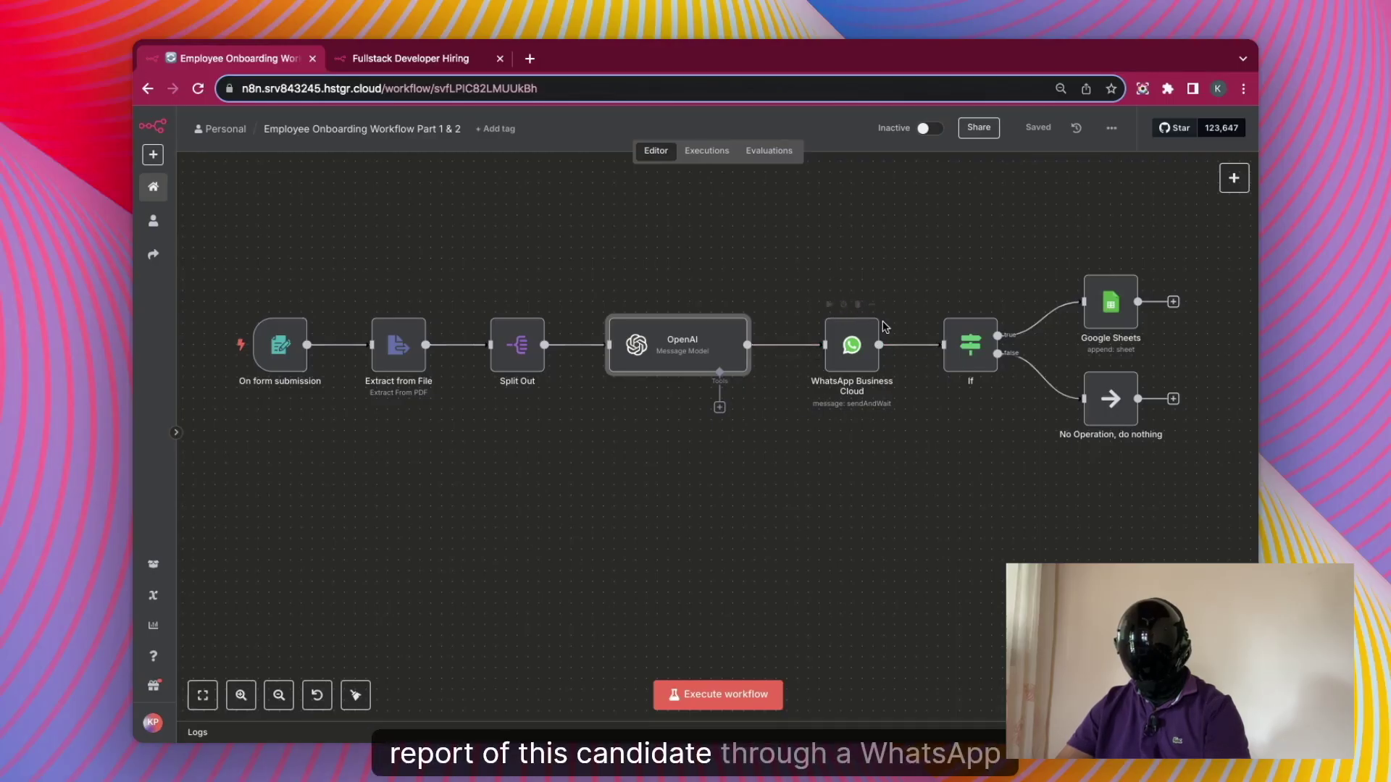
- Review the approval message settings of the WhatsApp Business Cloud node and the If node's two outgoing branches
double_click(862, 354)
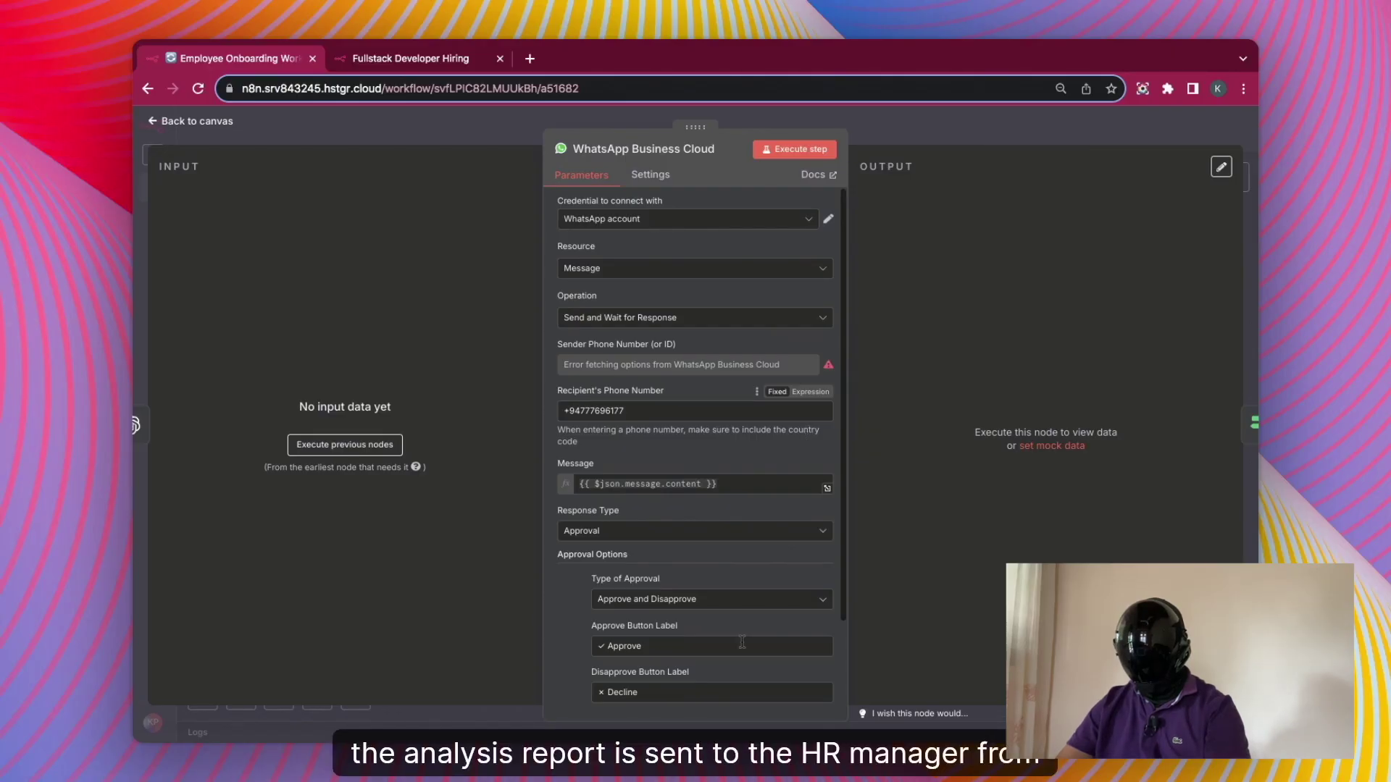
scroll(742, 642, down, 3)
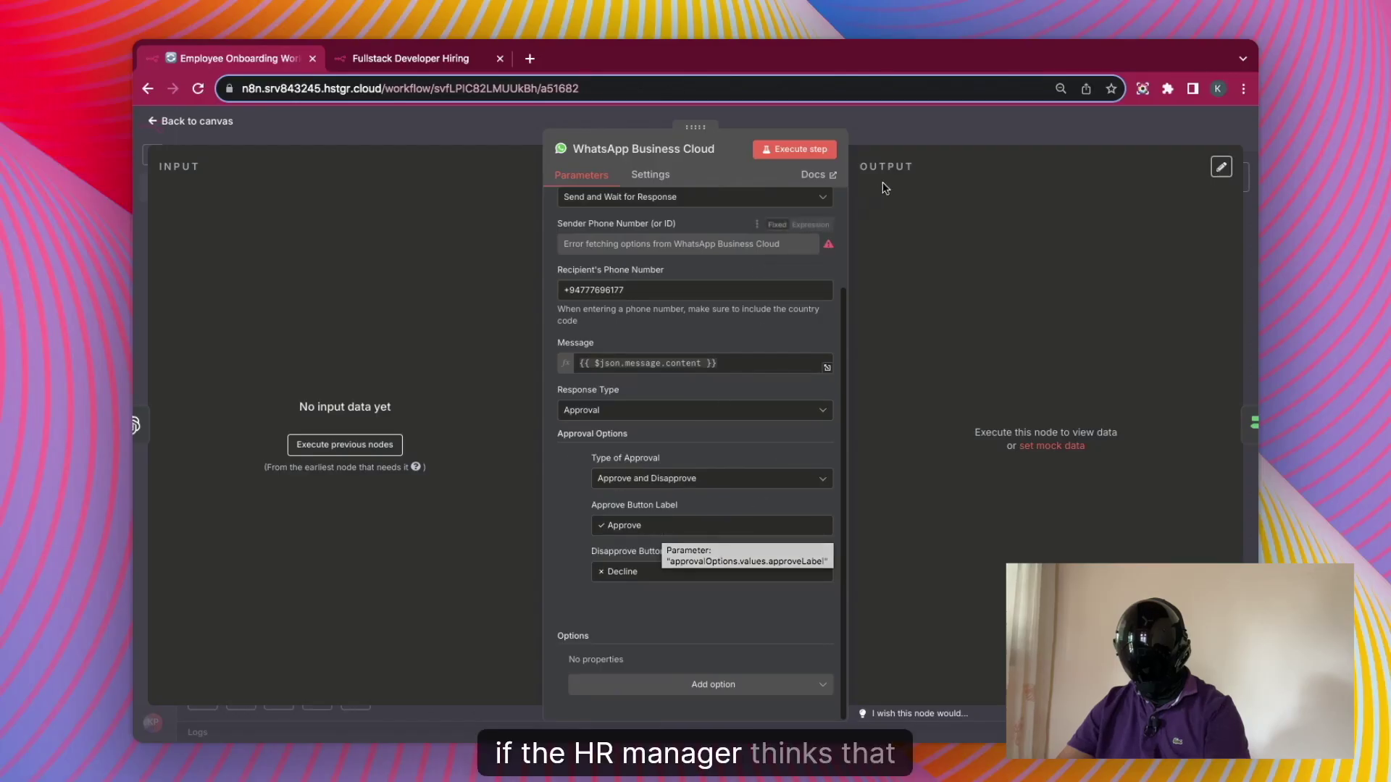
key(Escape)
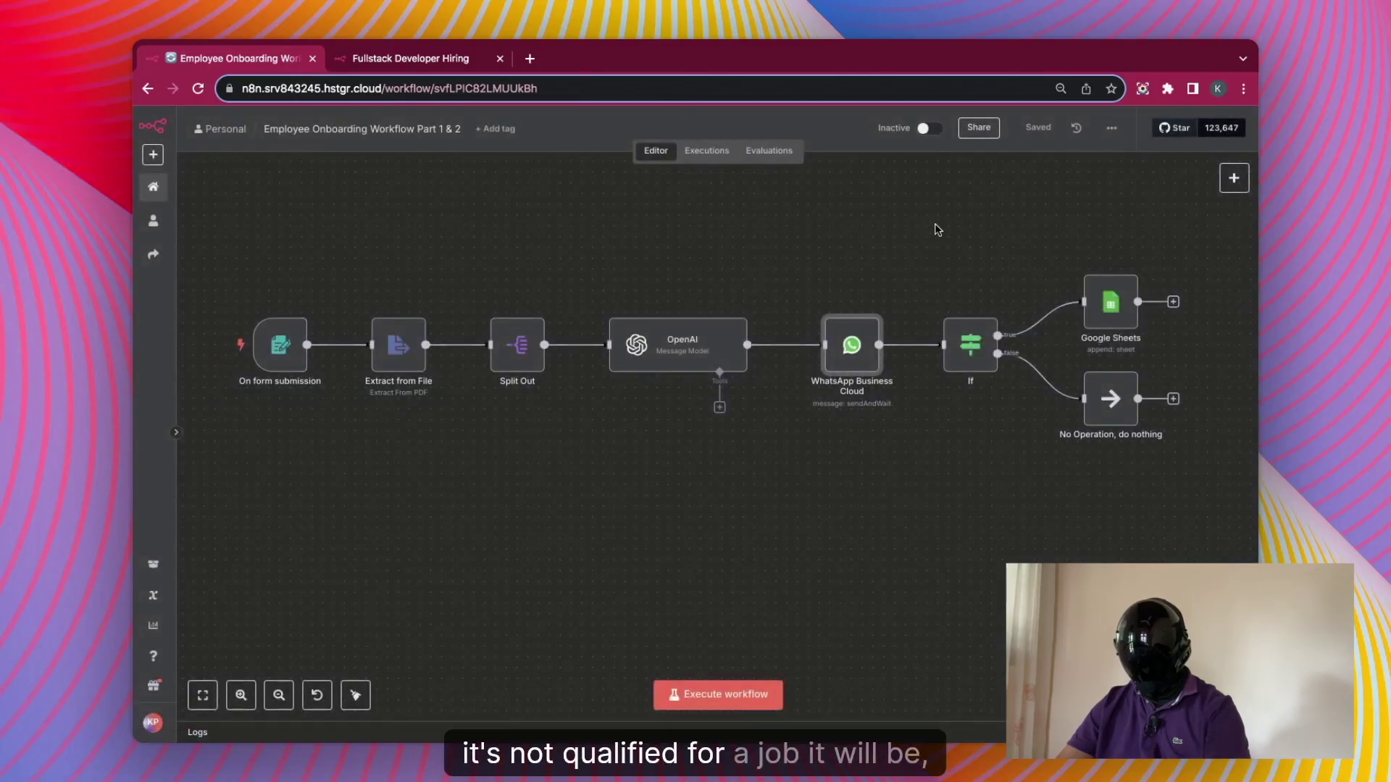
scroll(938, 229, right, 2)
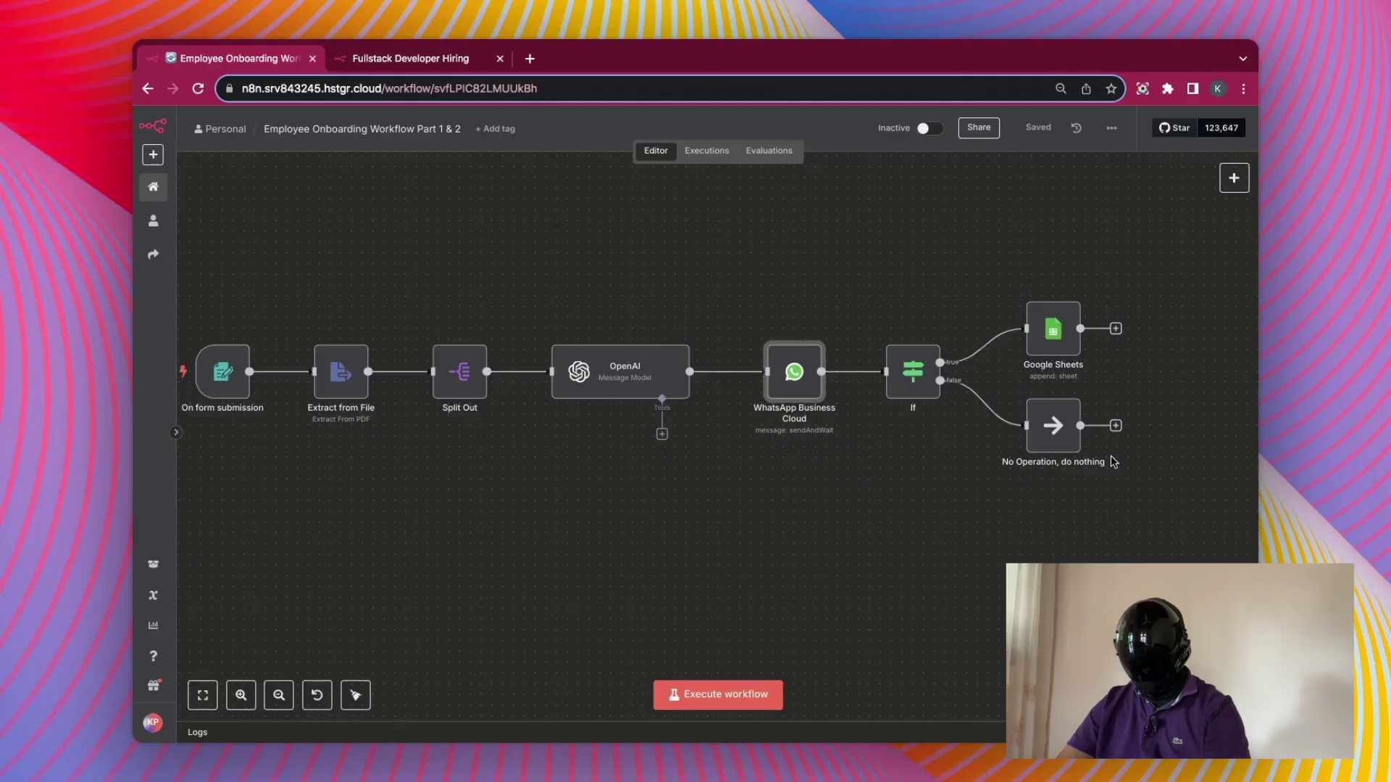
key(Right)
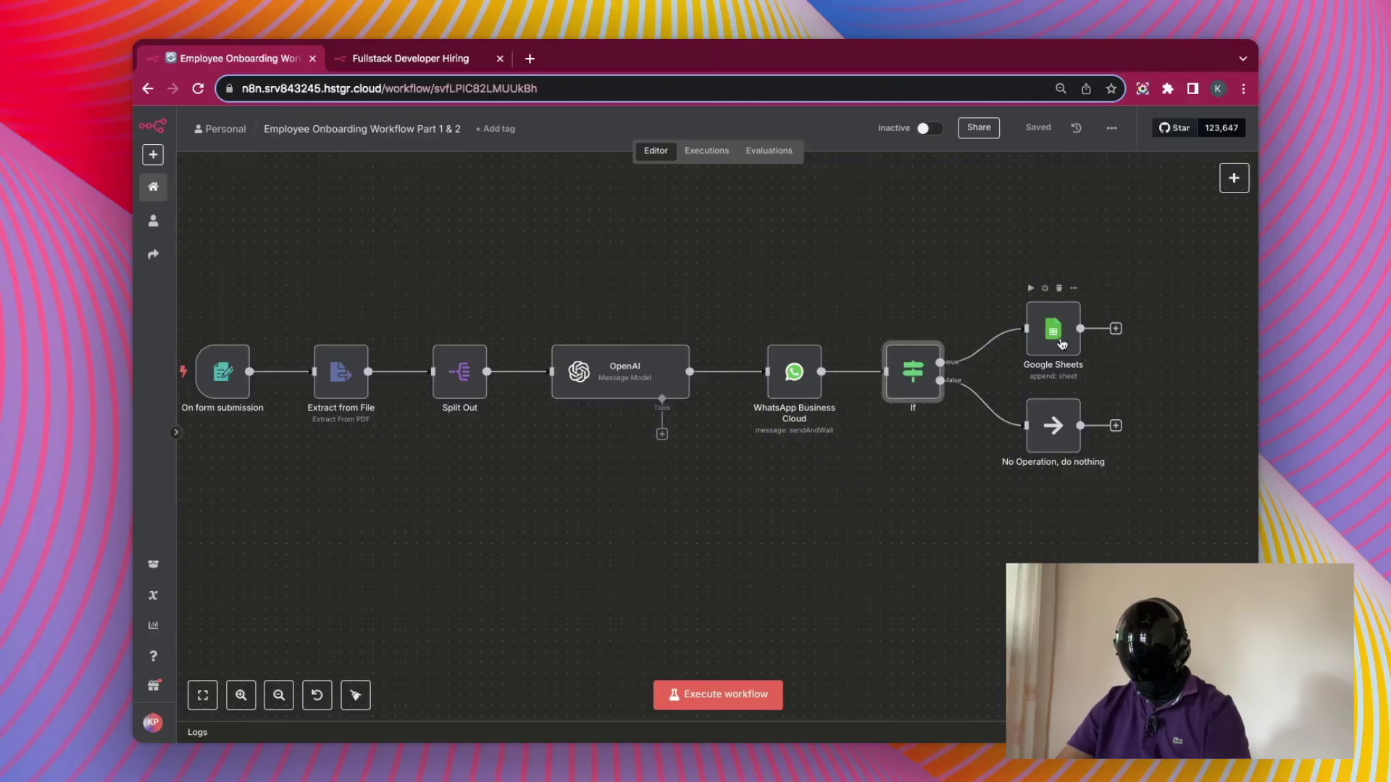
- Look over the workflow's second part, from the Google Sheets Trigger onward
scroll(840, 443, down, 2)
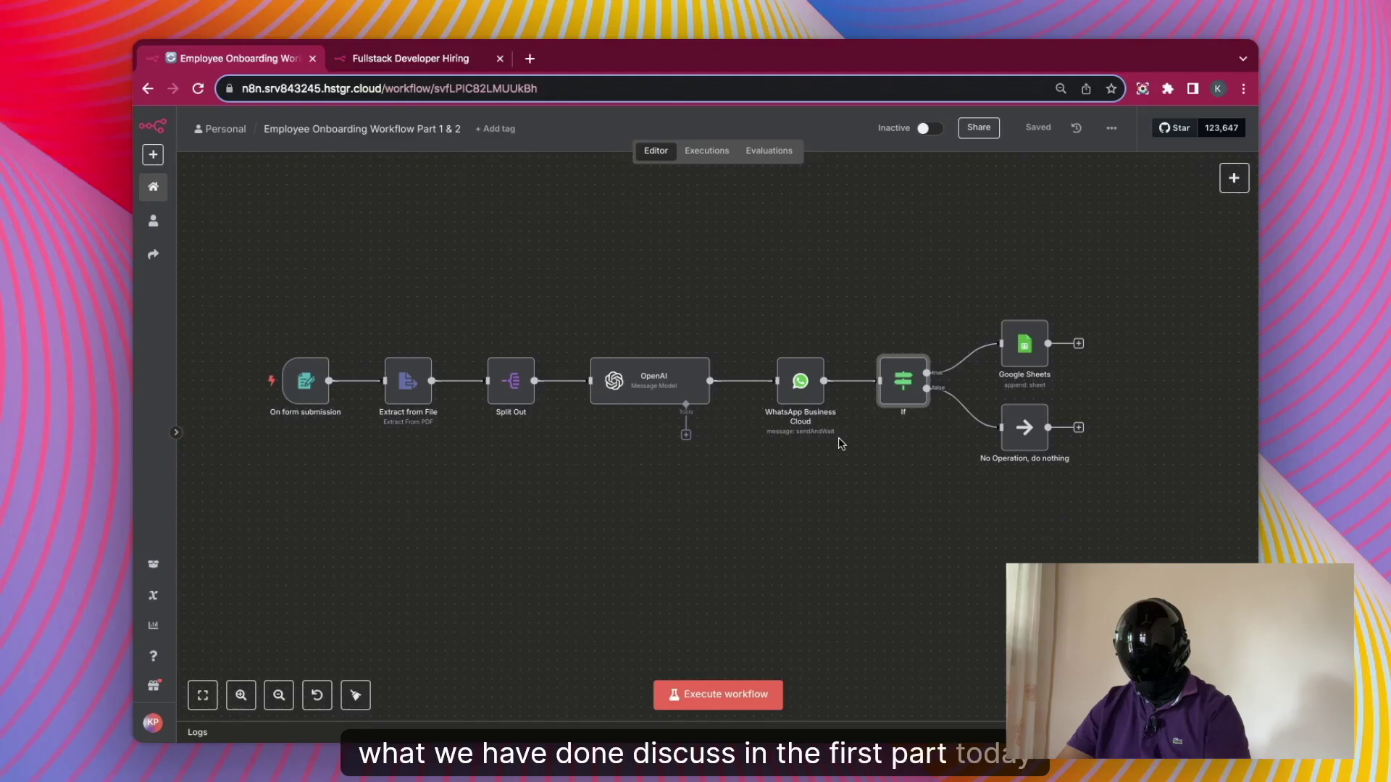
scroll(750, 507, down, 10)
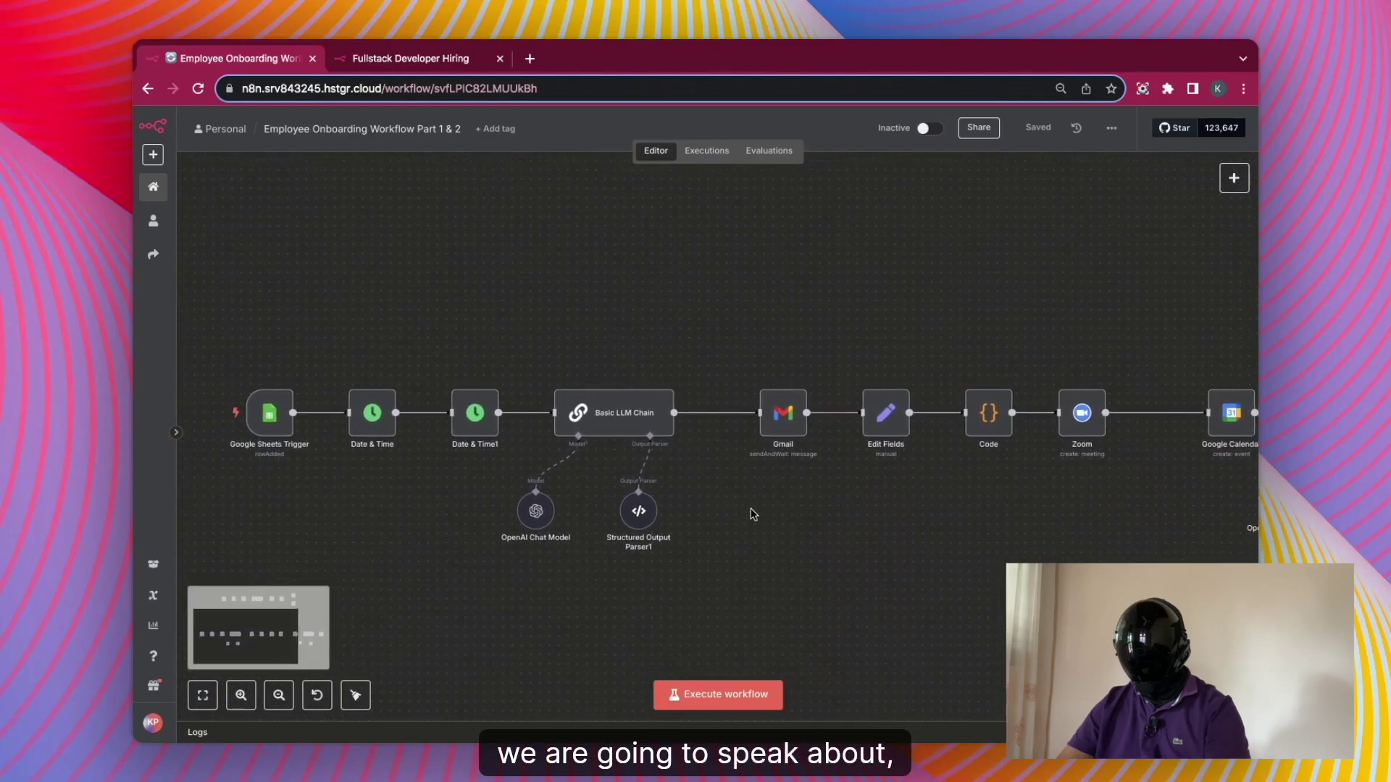
scroll(754, 514, left, 2)
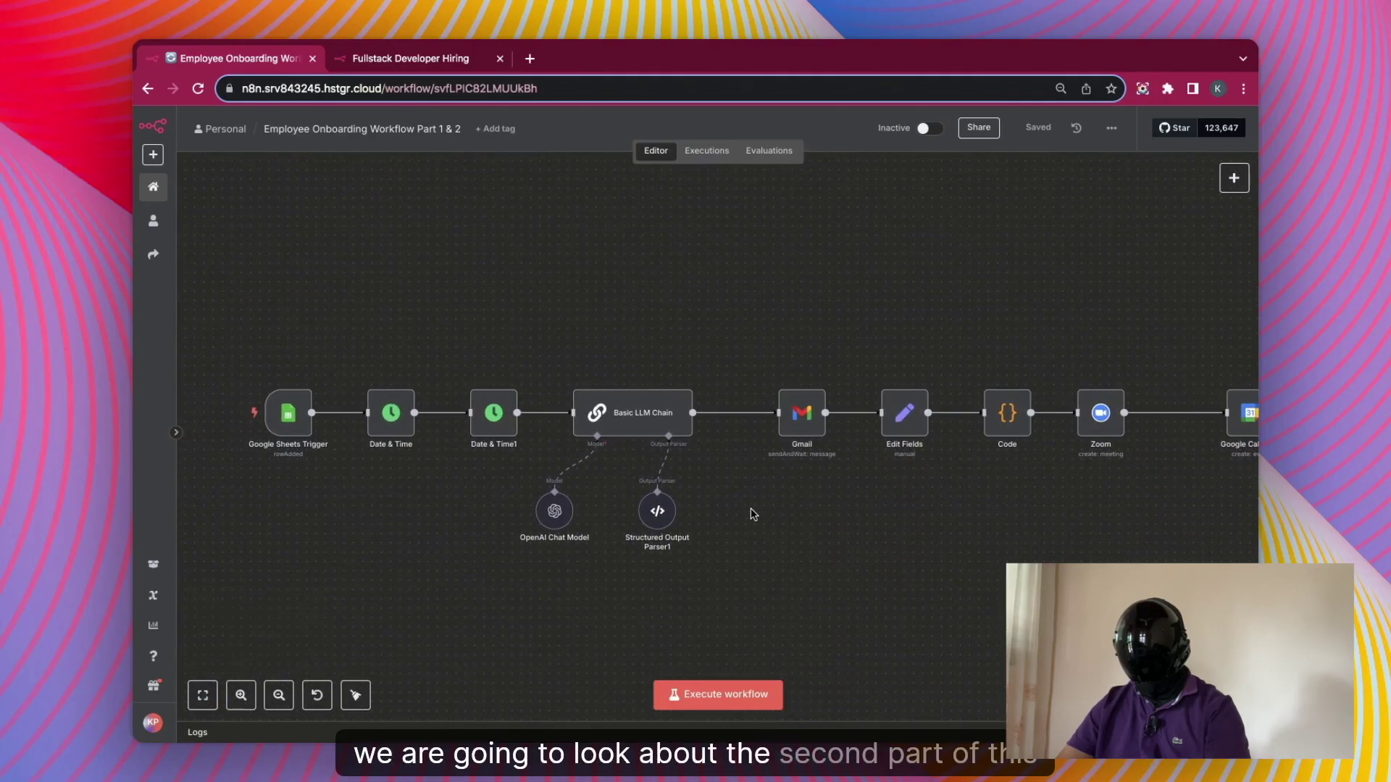
scroll(417, 534, down, 2)
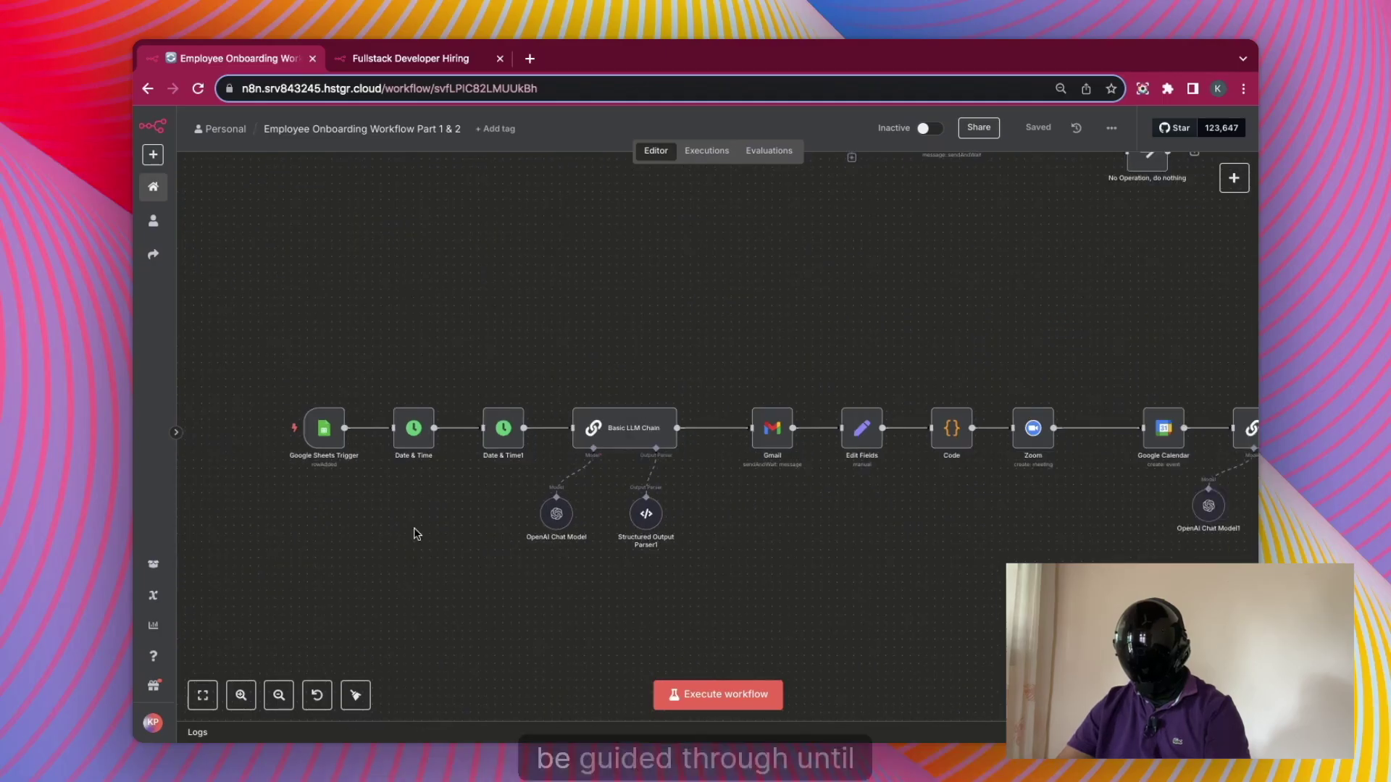
scroll(477, 508, down, 3)
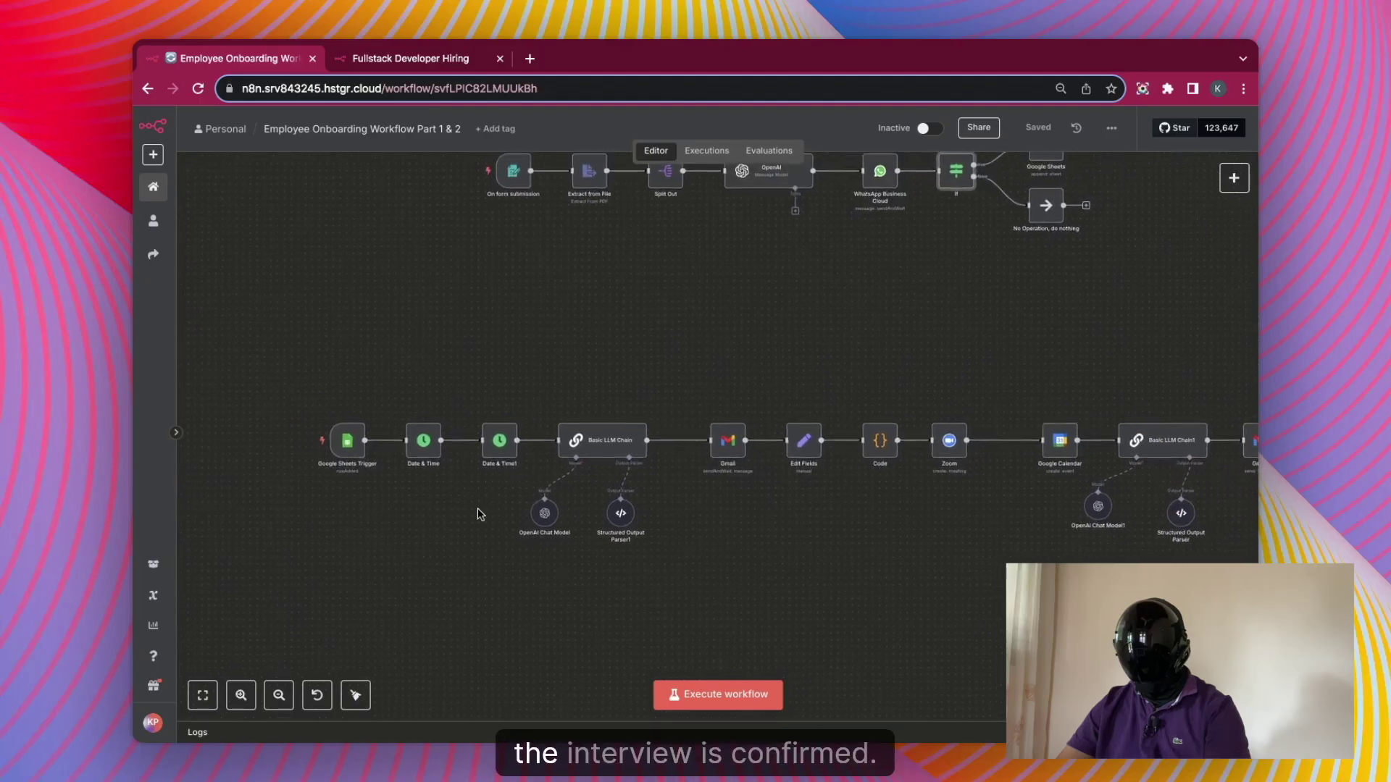
scroll(476, 508, up, 2)
mouse_move(329, 439)
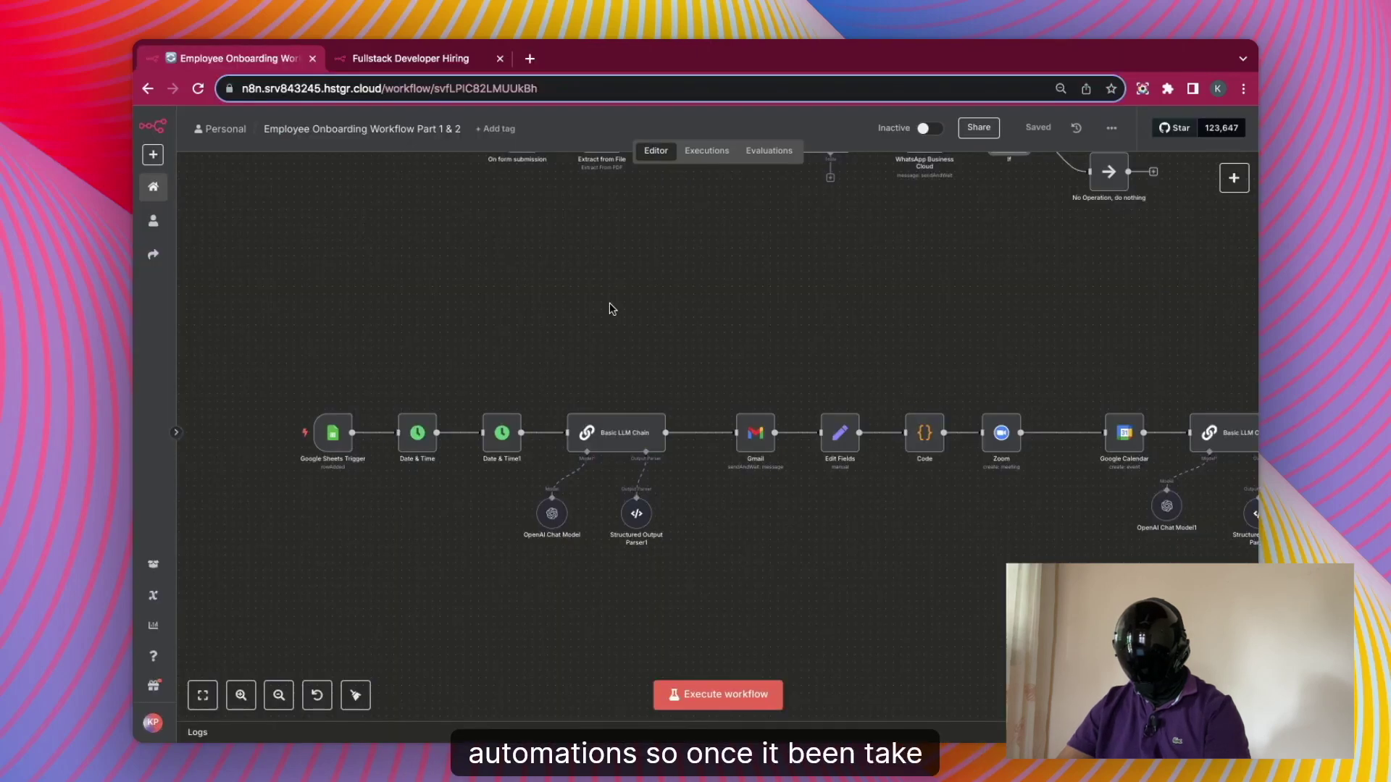
- Review the parameters of the Date & Time and Date & Time1 nodes
double_click(425, 449)
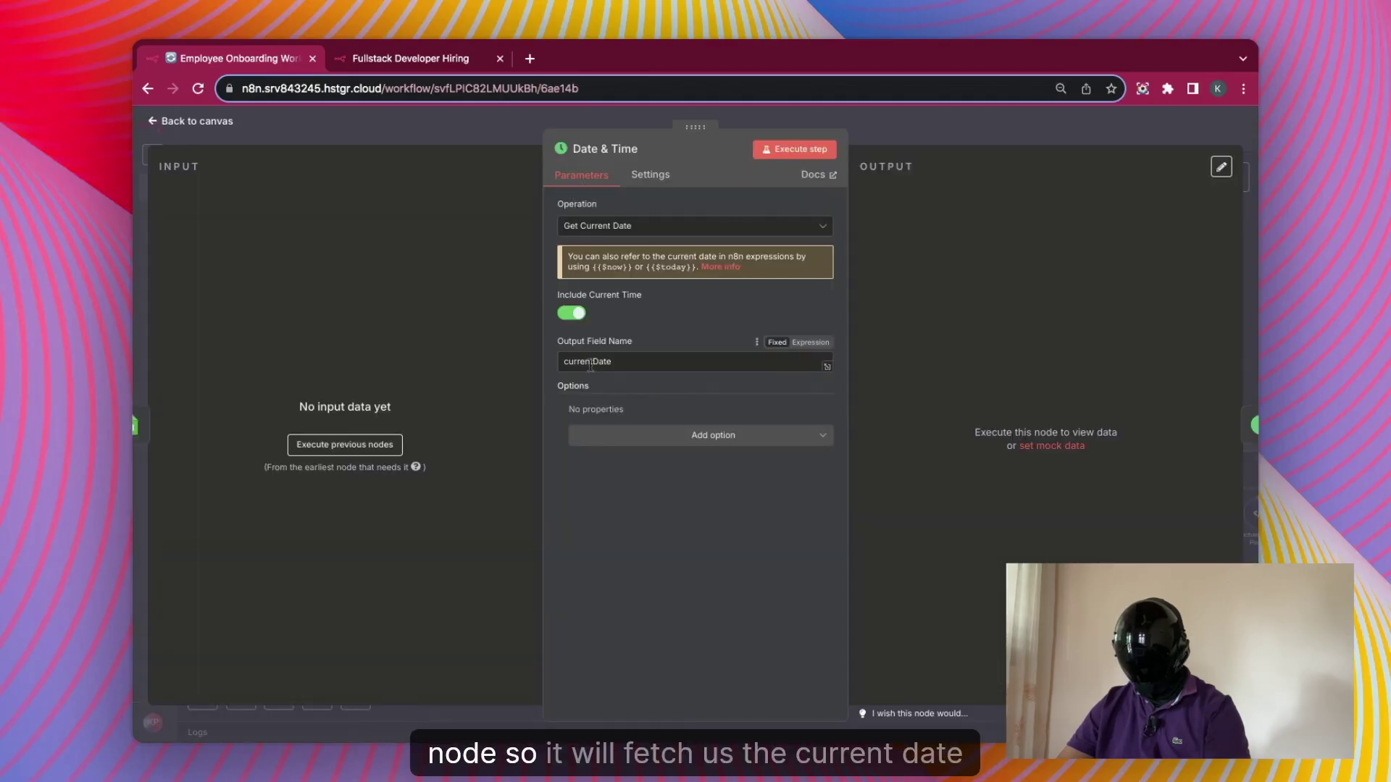
click(913, 137)
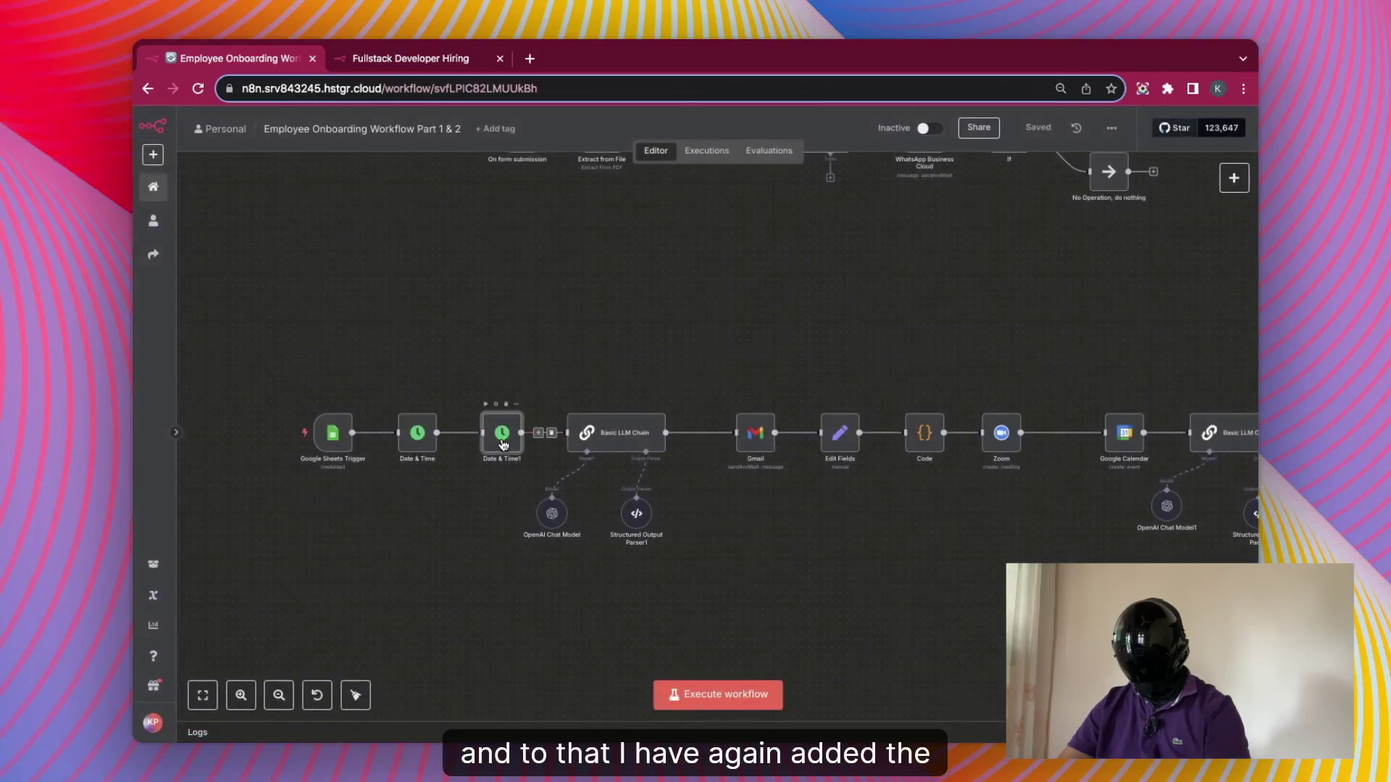
double_click(503, 443)
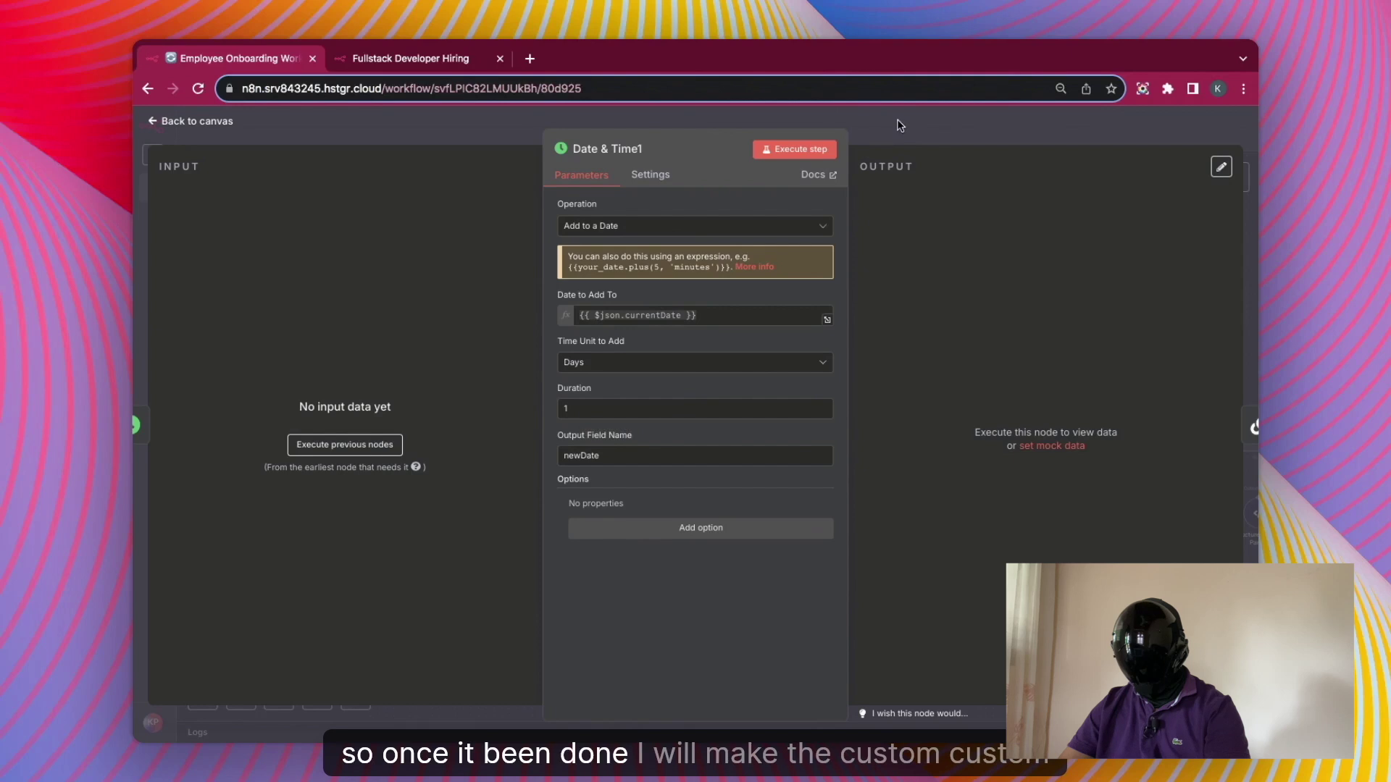
key(Escape)
- Examine the first Basic LLM Chain node's email prompt and the JSON example in its Structured Output Parser1
double_click(621, 425)
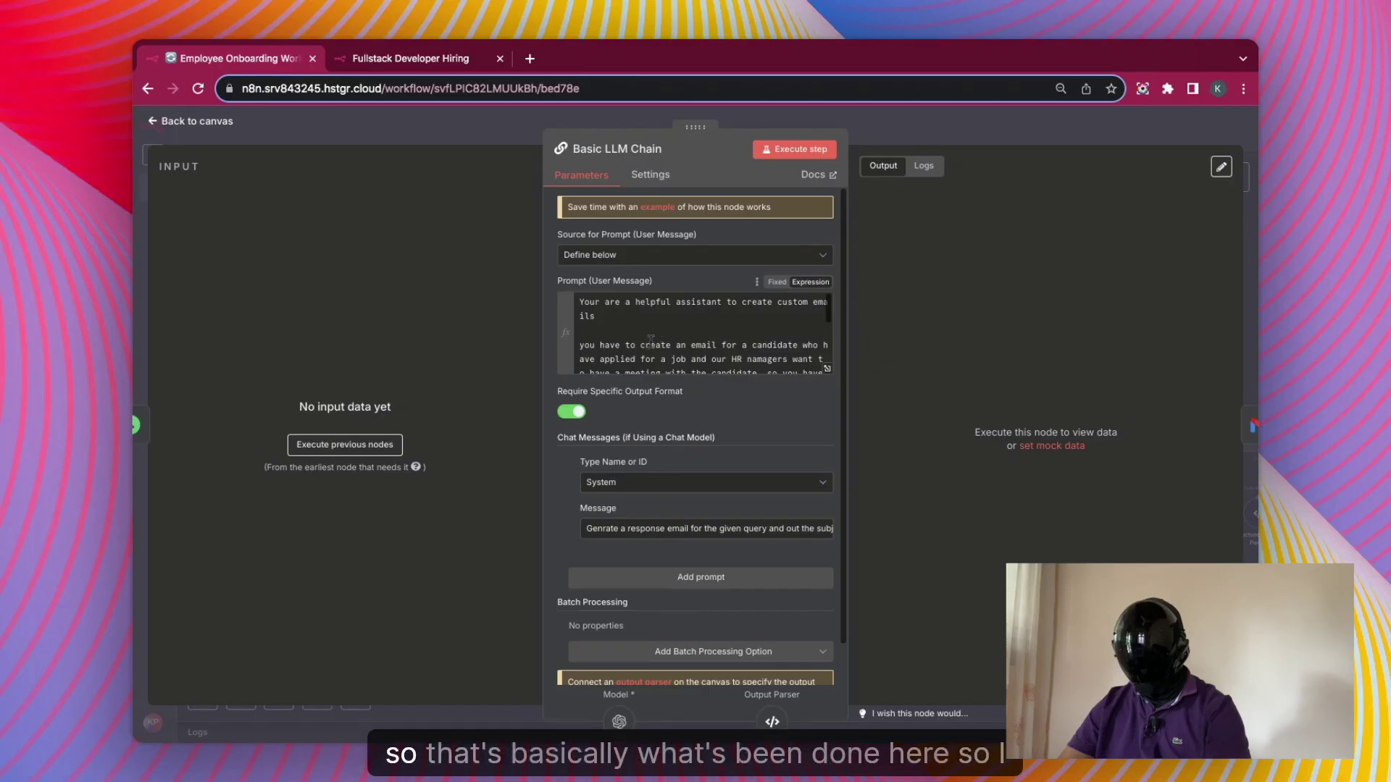
scroll(638, 318, down, 3)
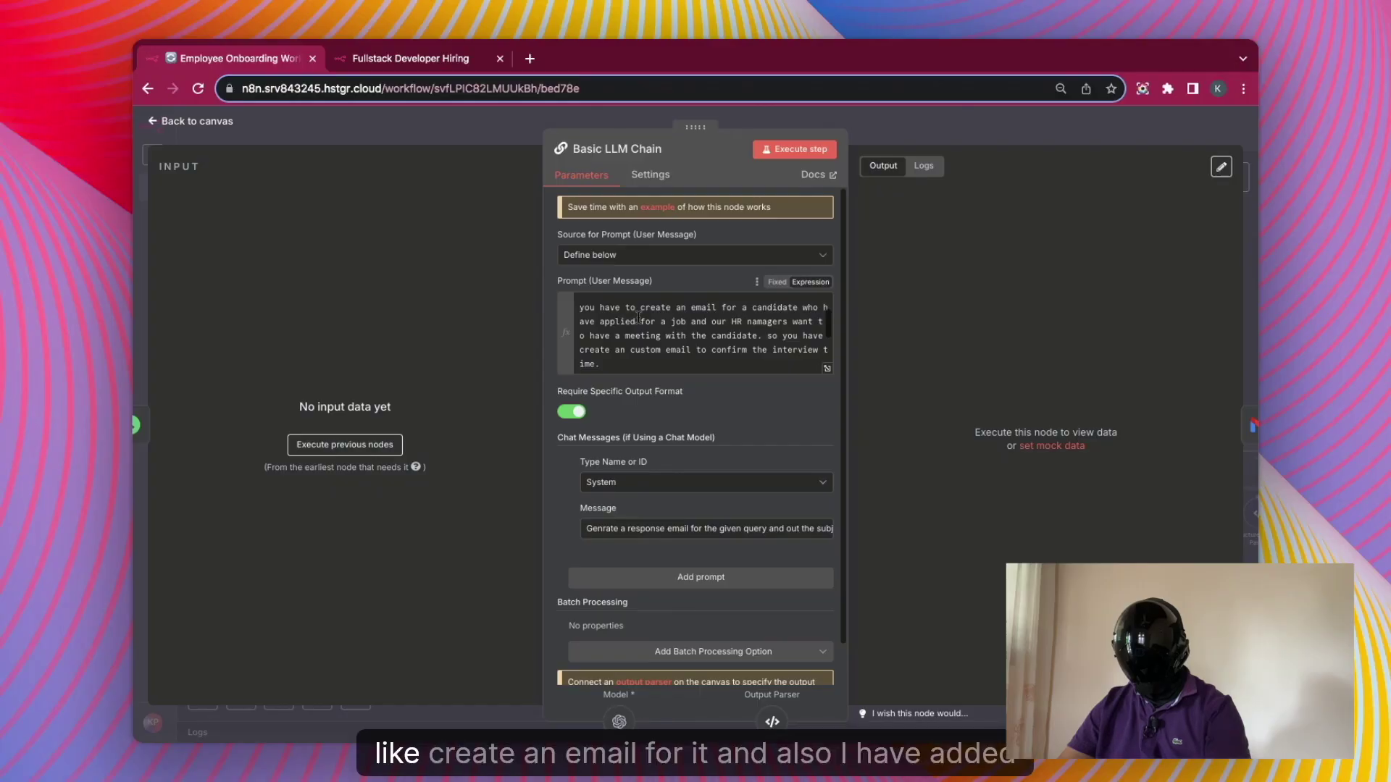
key(Escape)
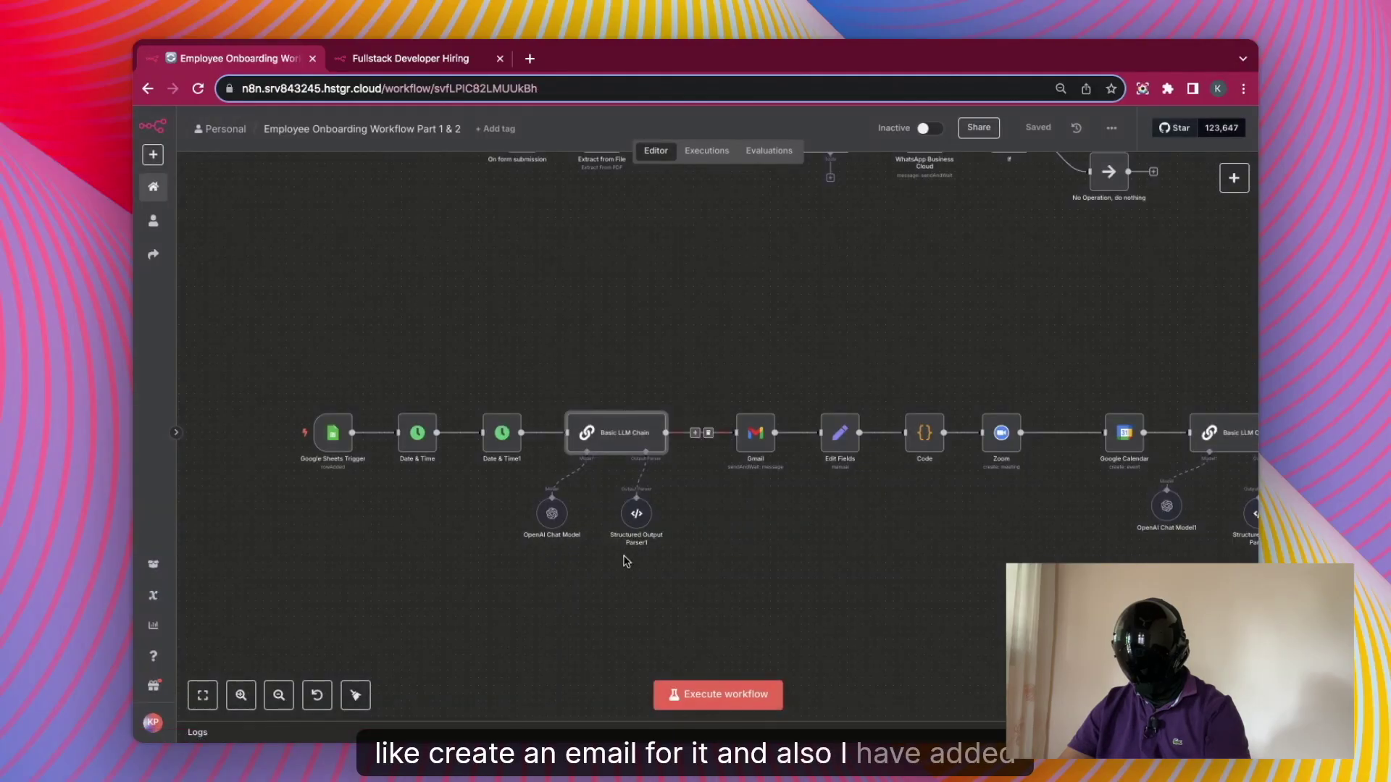
double_click(639, 516)
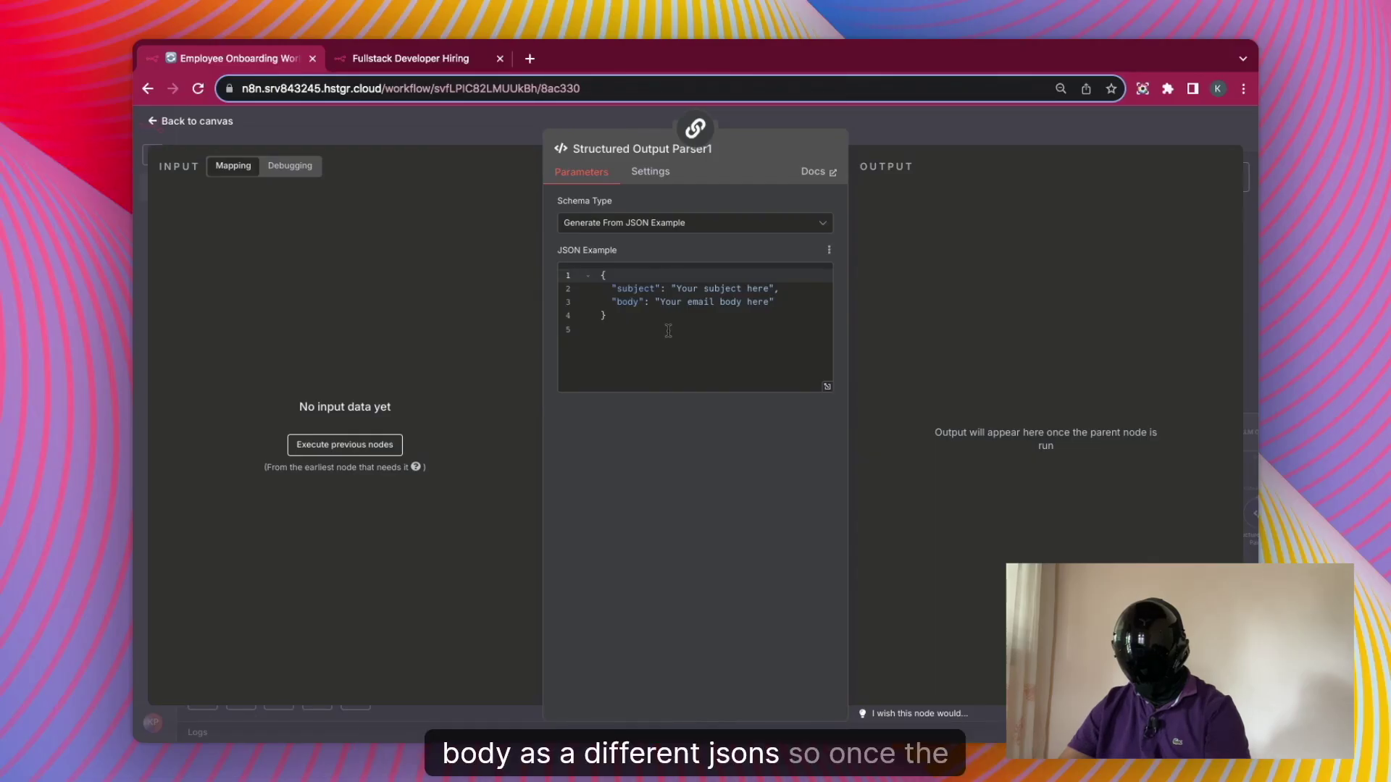
key(Escape)
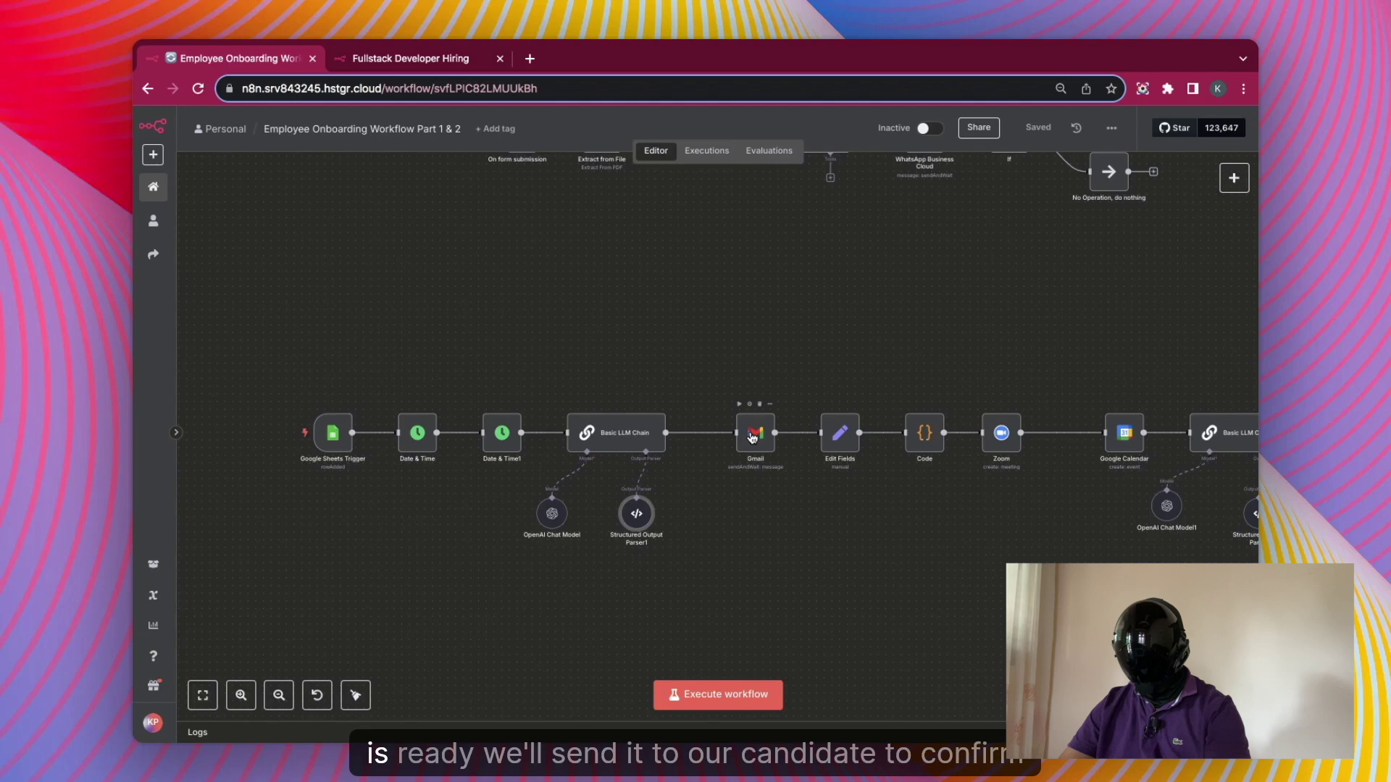
- Review the send-and-wait Gmail node's recipient, message and custom form settings, including the time slot dropdown options
click(752, 436)
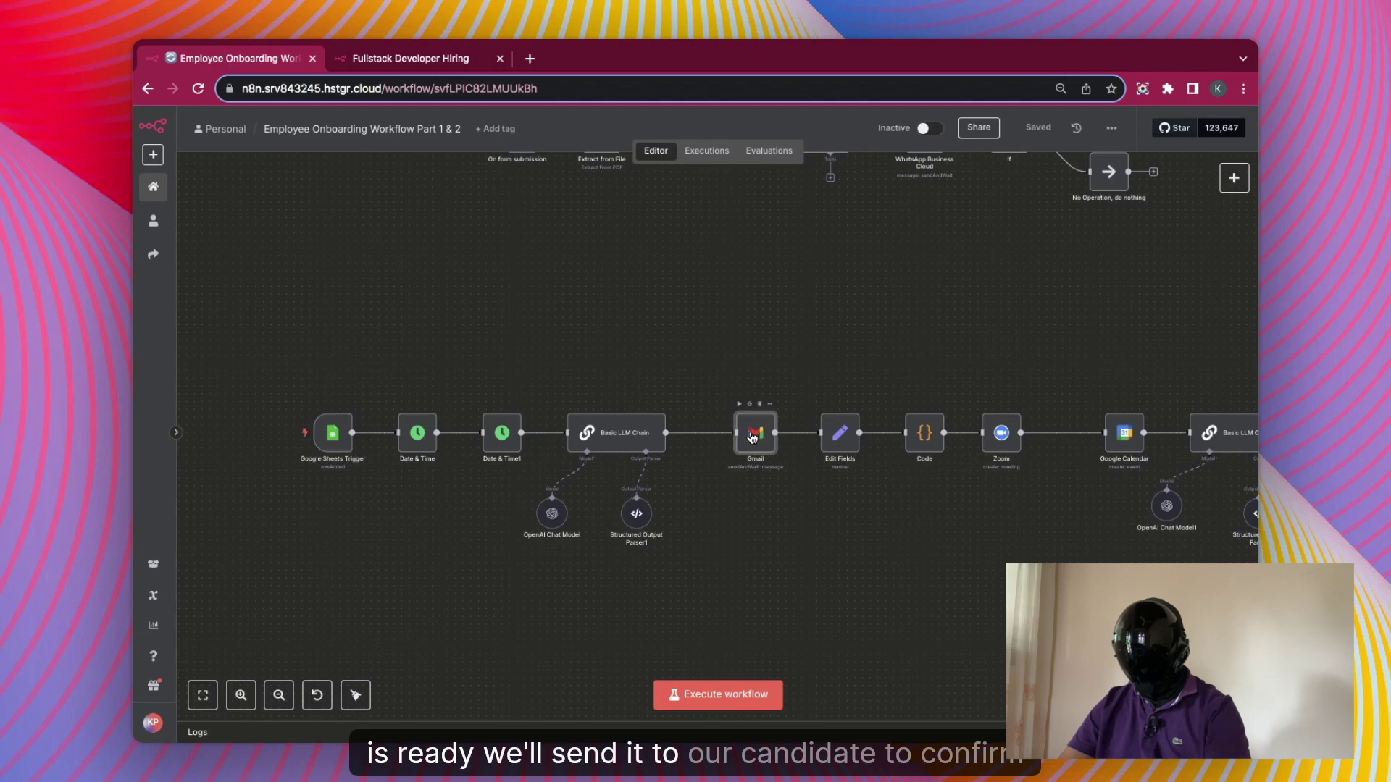
double_click(752, 437)
scroll(694, 565, down, 4)
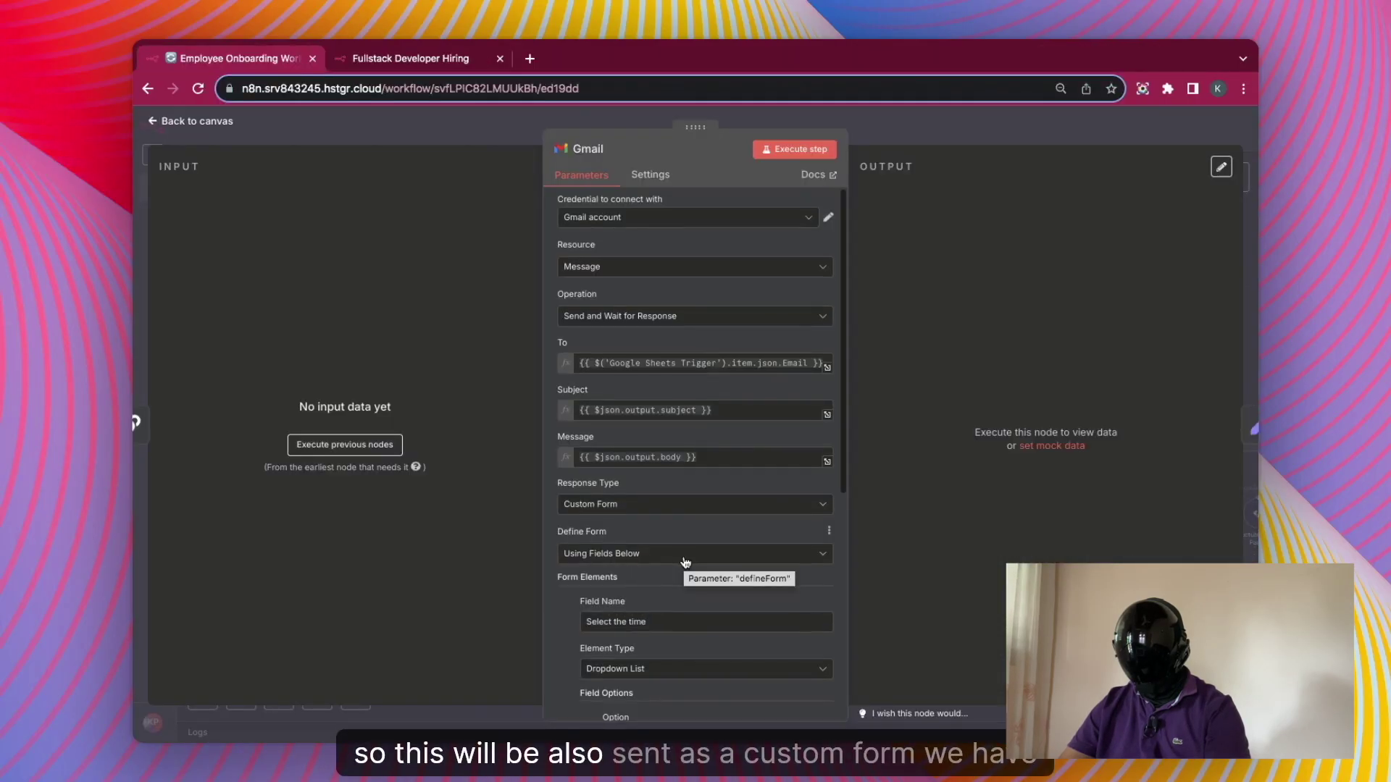
scroll(685, 563, down, 3)
scroll(685, 561, down, 1)
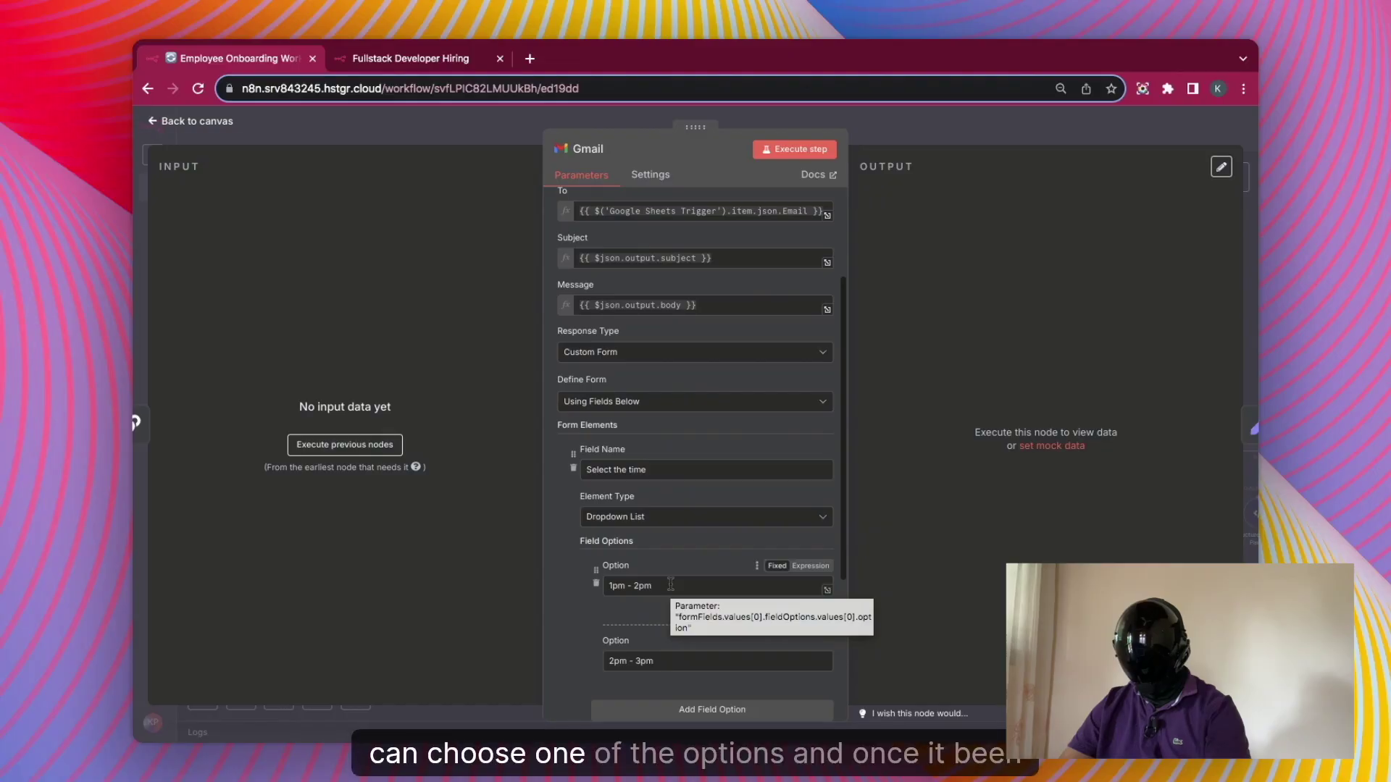
key(Escape)
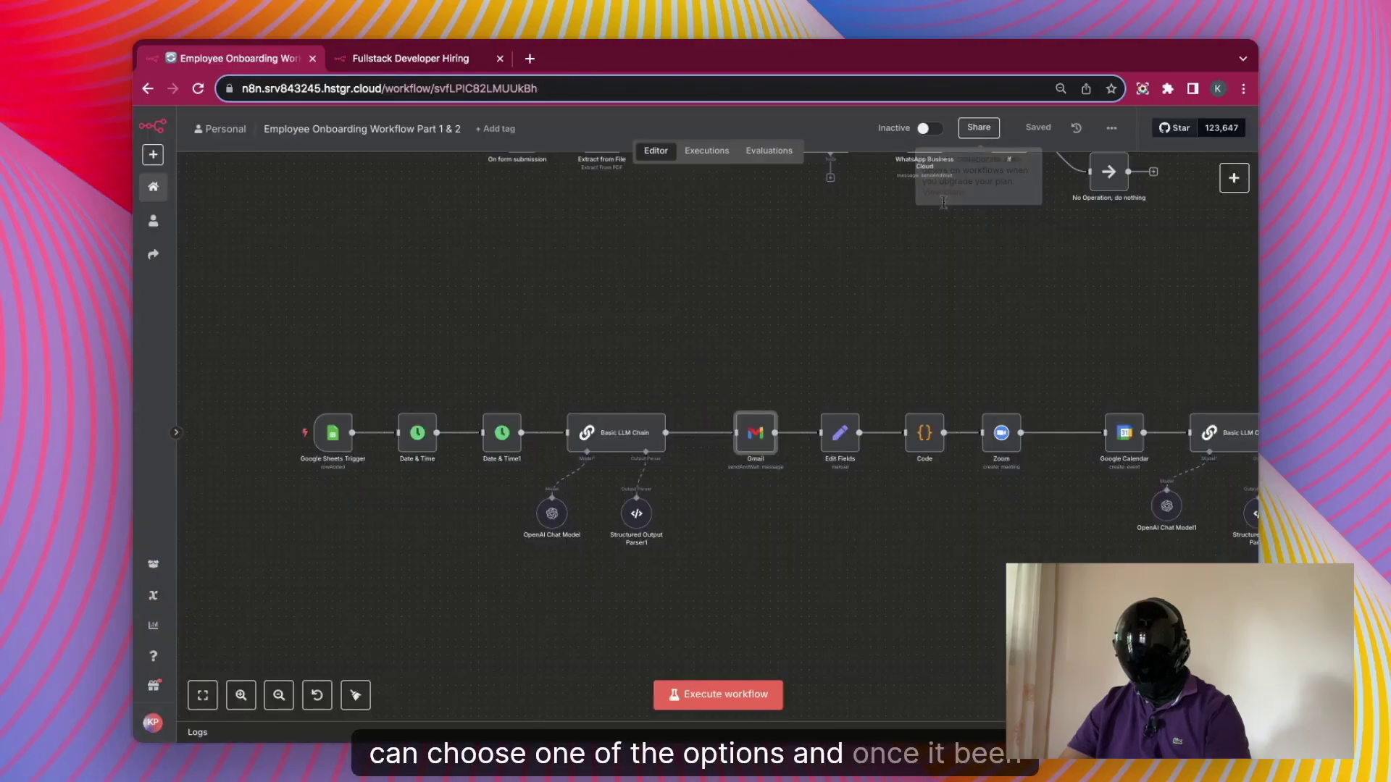
- Inspect the field mappings of the Edit Fields node and the JavaScript in the Code node
double_click(840, 433)
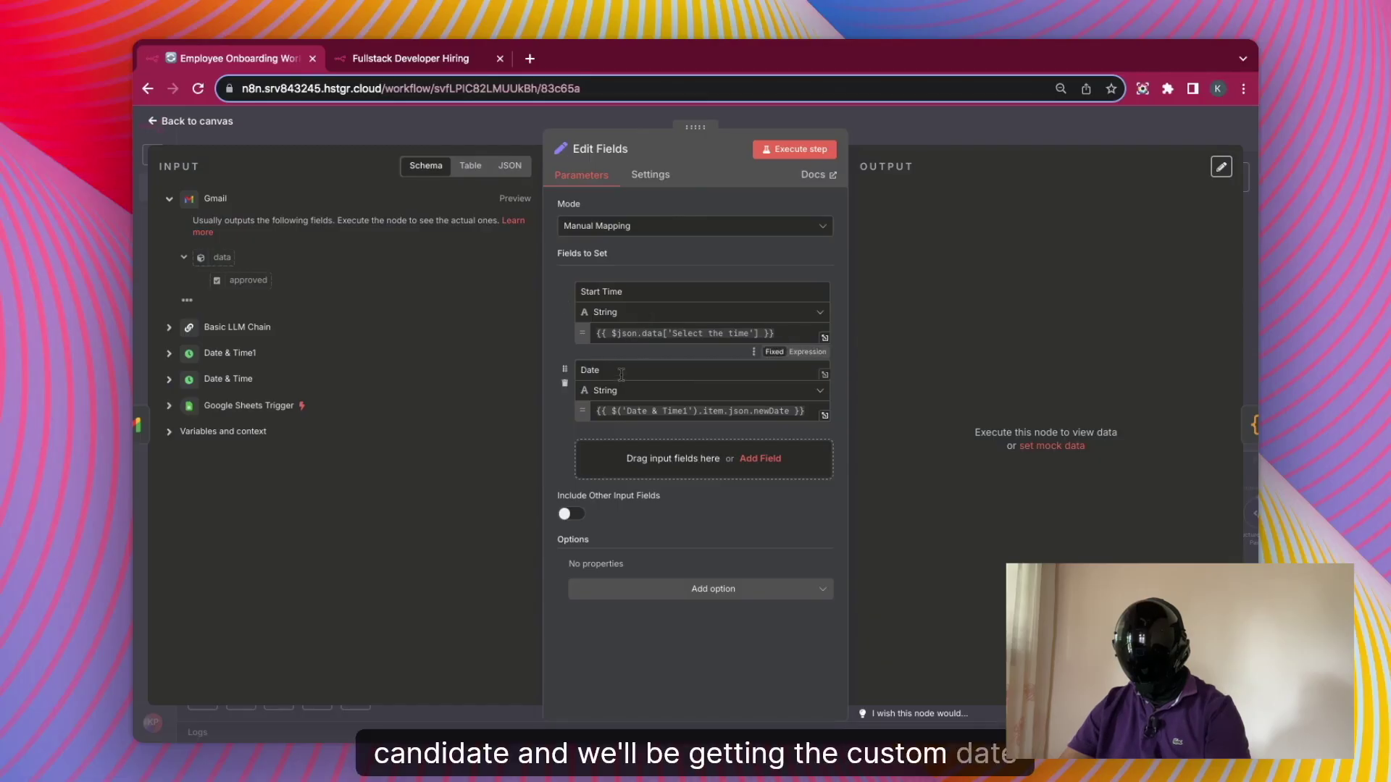
key(Escape)
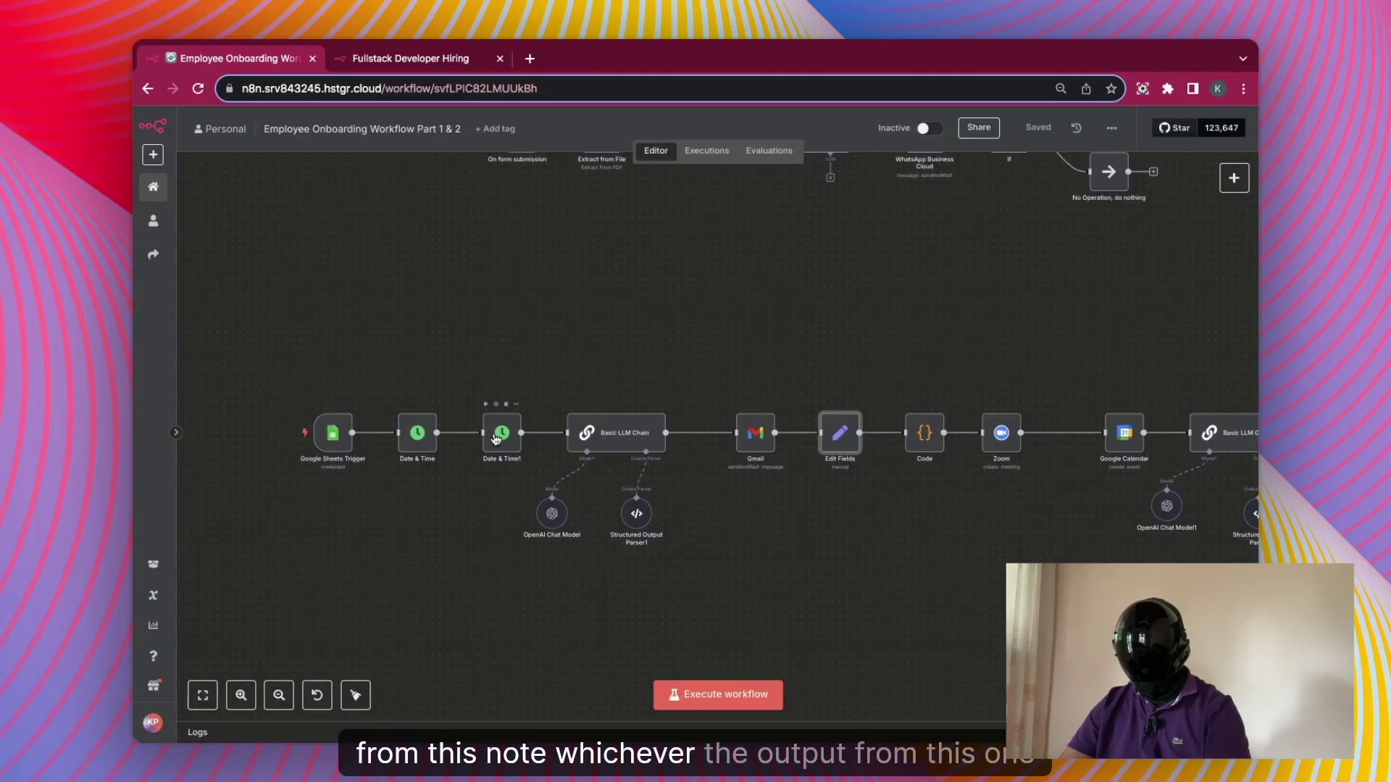
double_click(931, 446)
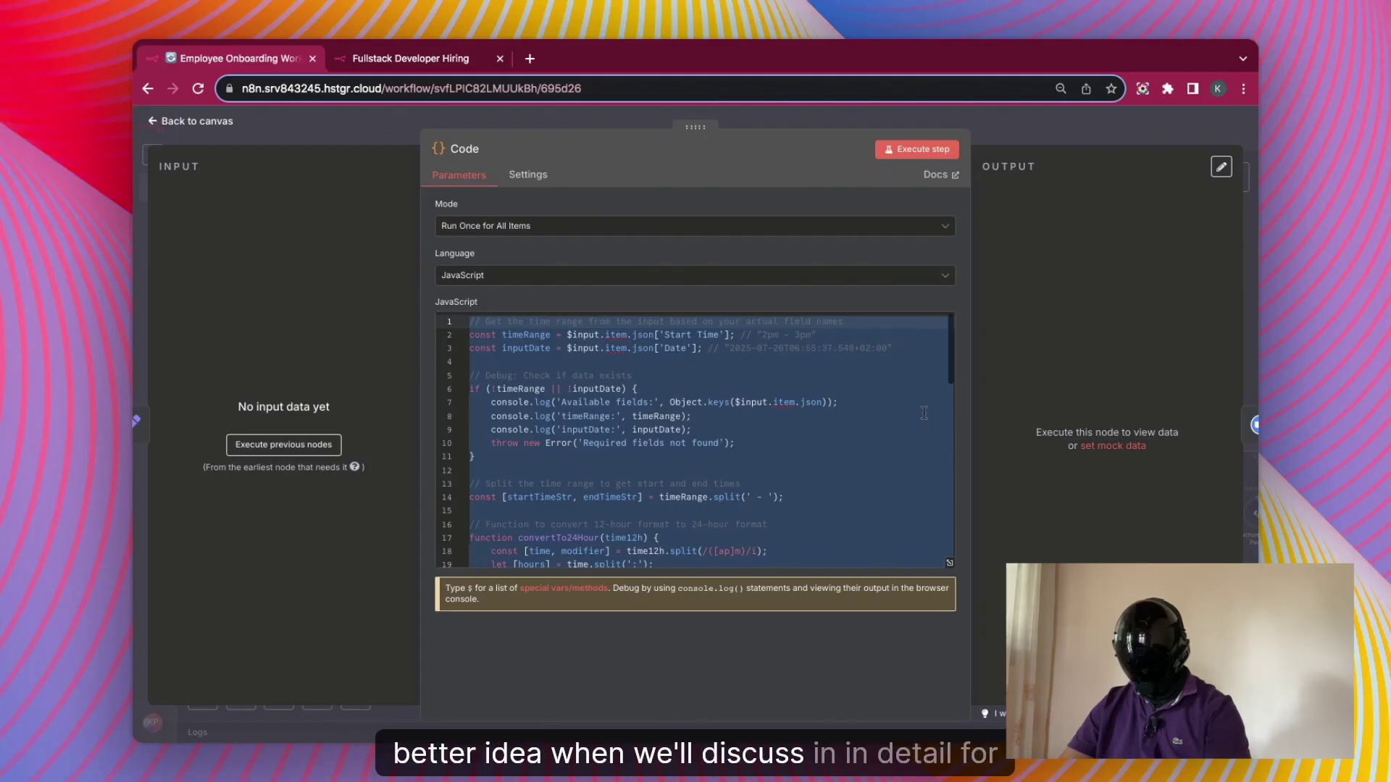
click(1128, 134)
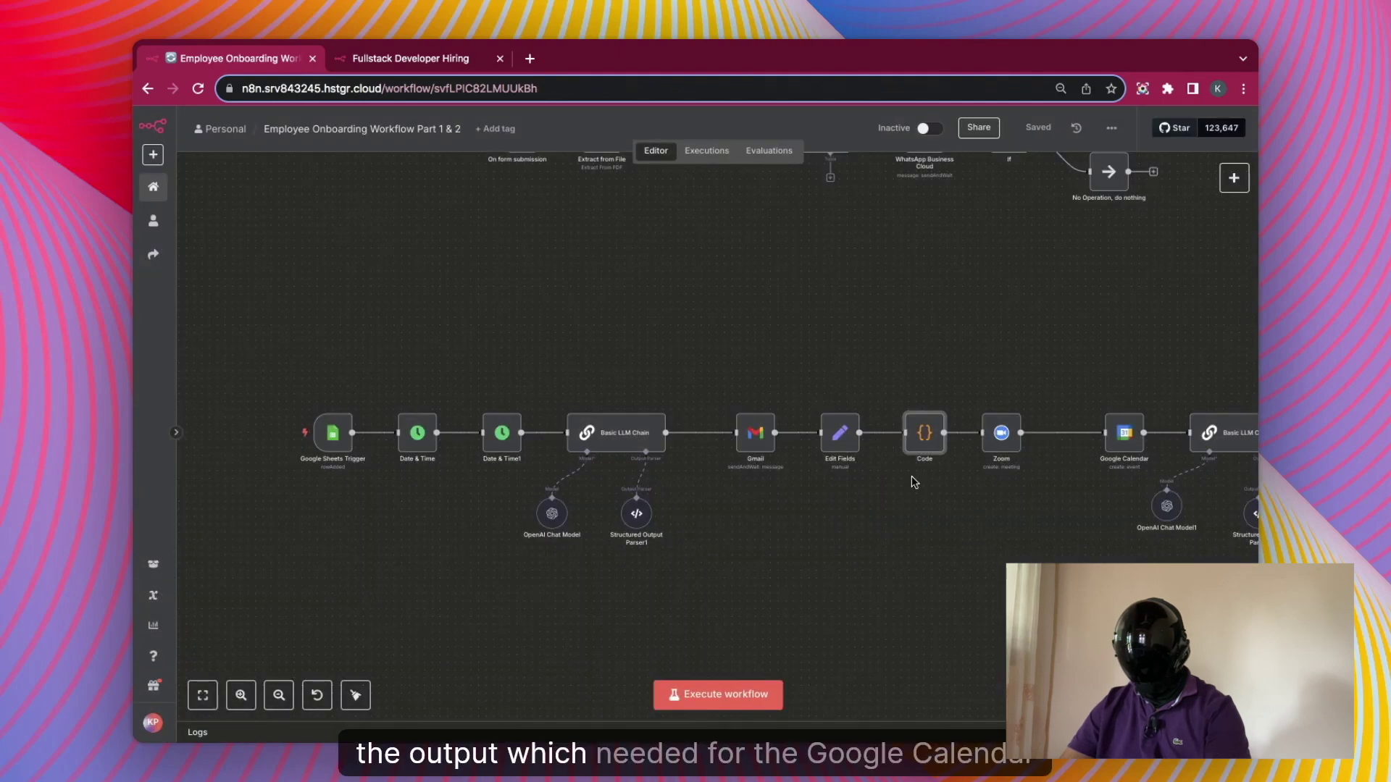
- Review the Zoom node's meeting topic and start time, and the remaining nodes from Google Calendar to Gmail1
click(1002, 433)
double_click(1002, 432)
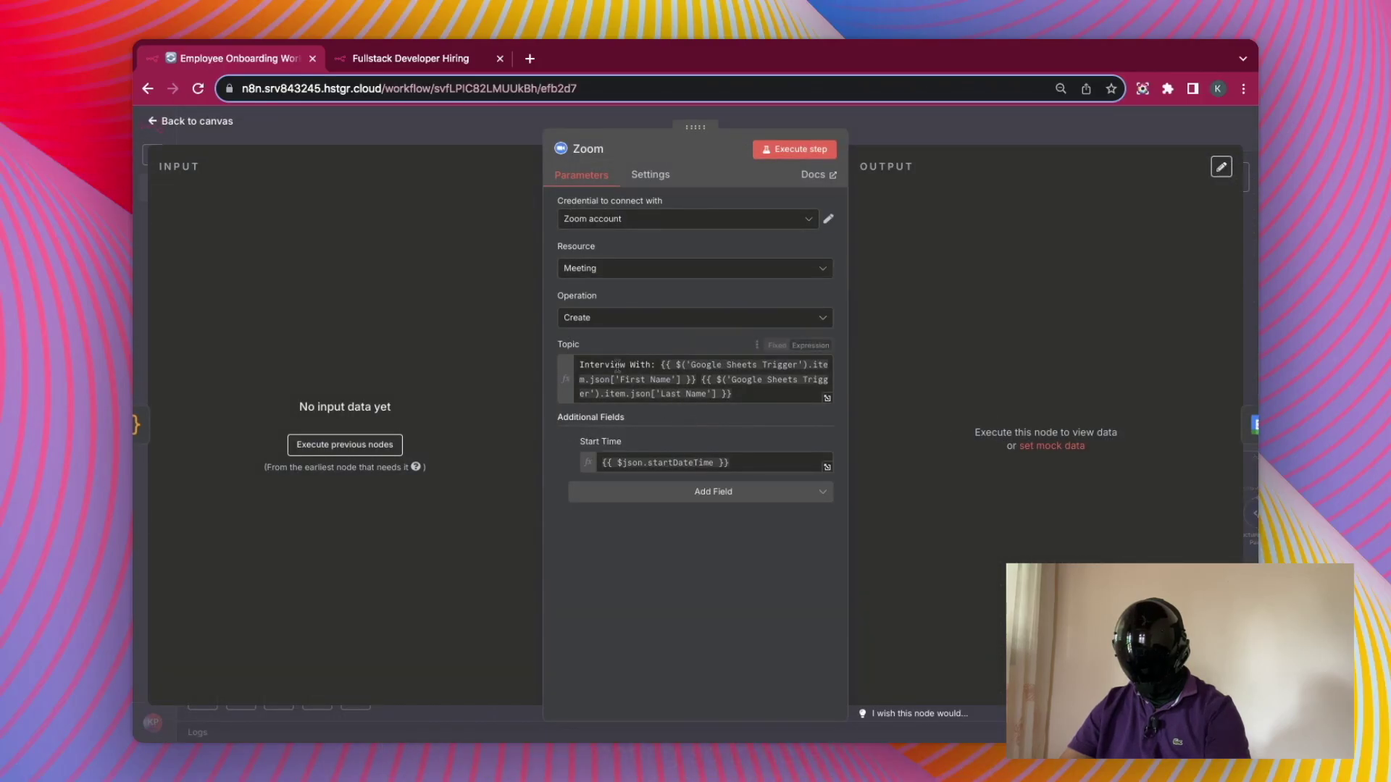
click(1009, 138)
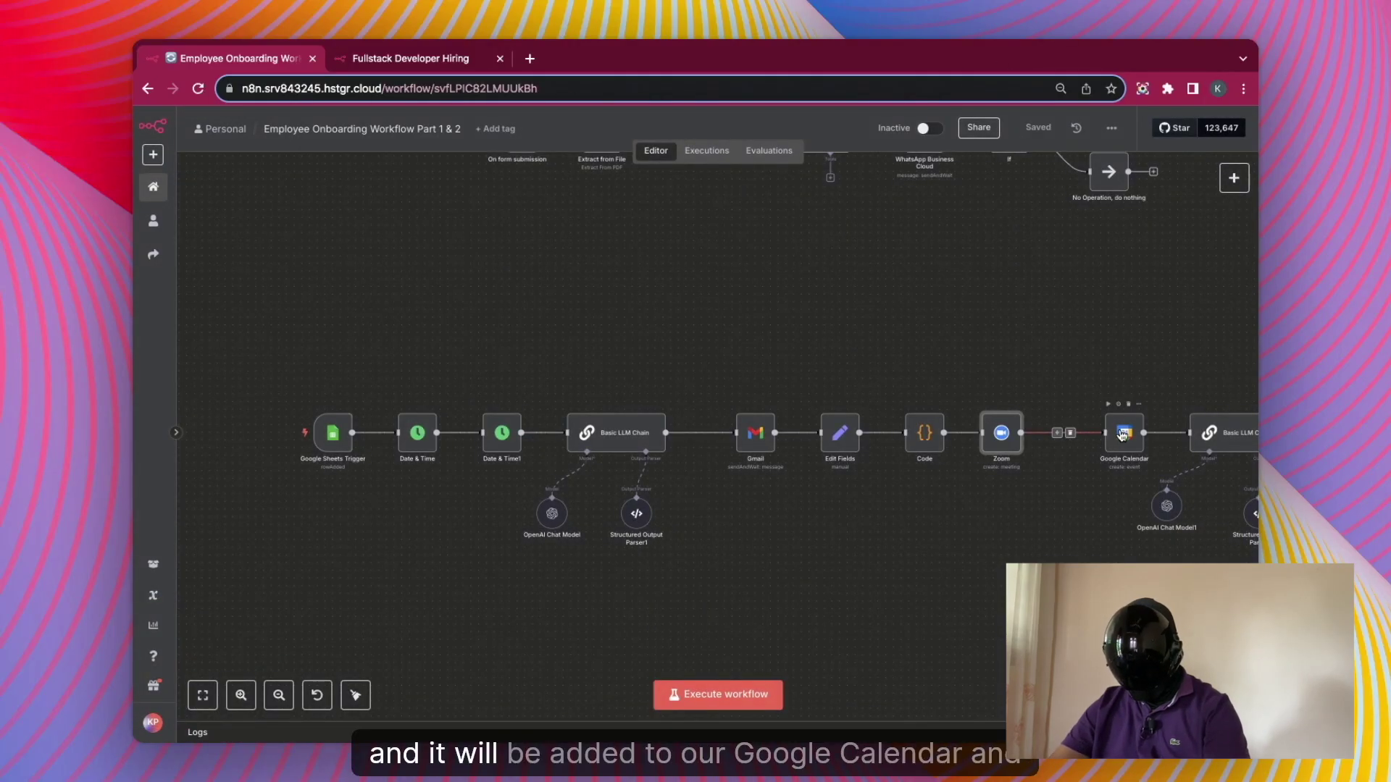
scroll(1088, 436, right, 5)
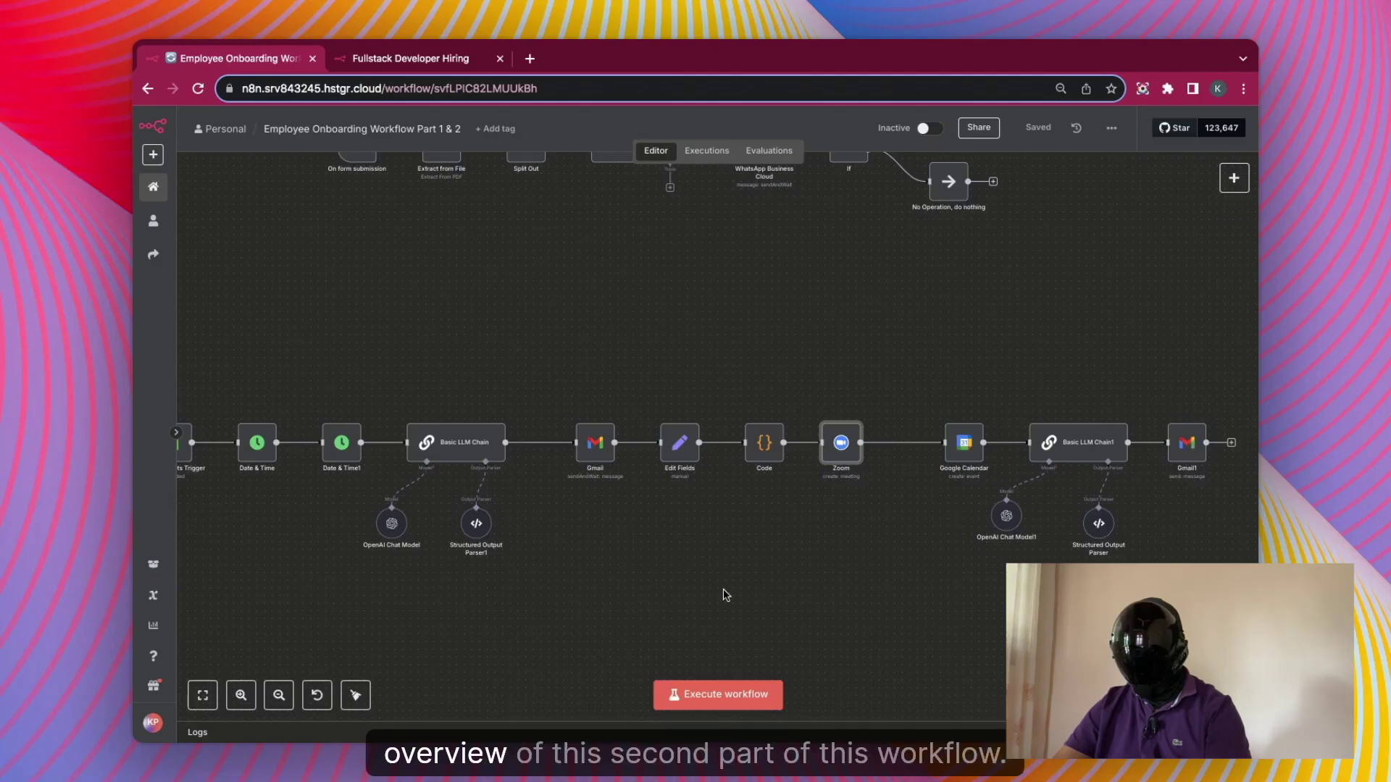
scroll(723, 595, down, 3)
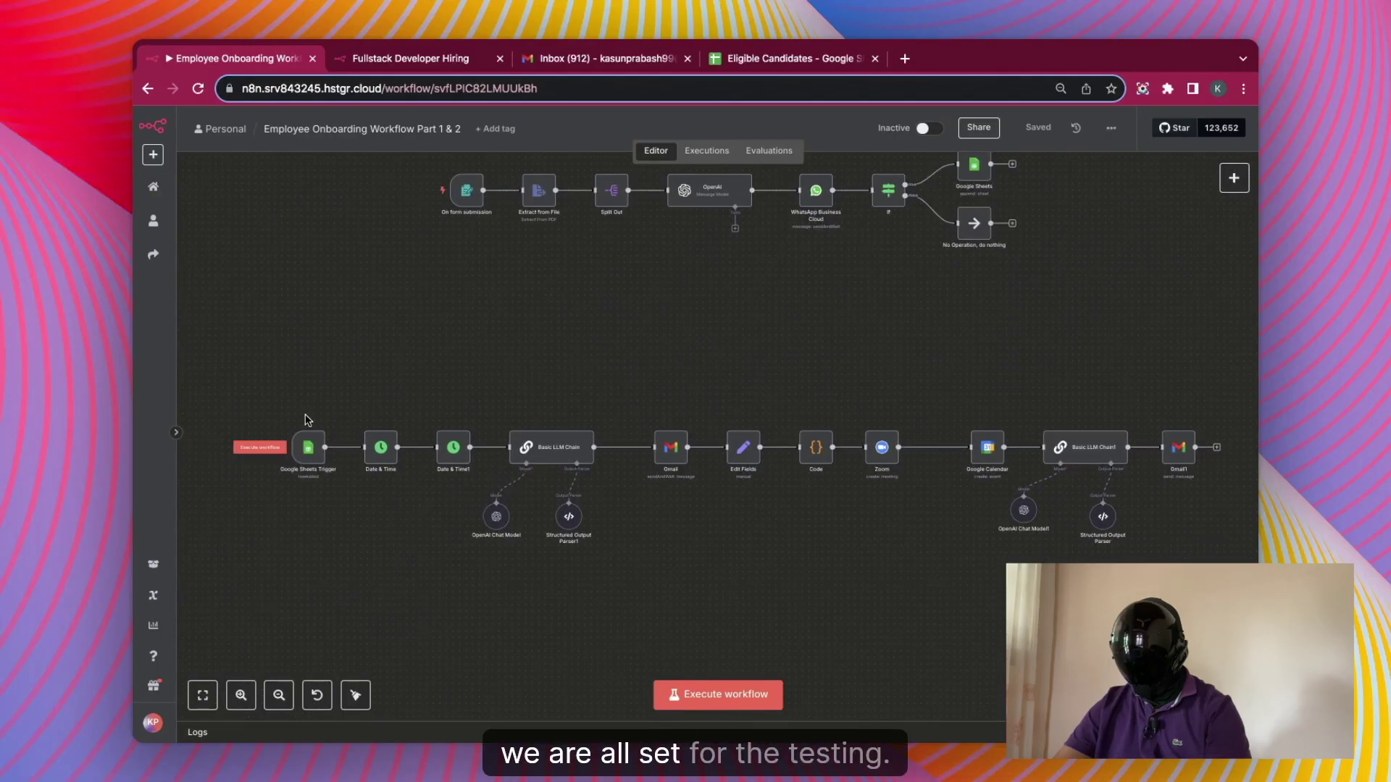
- Execute the workflow from the Google Sheets Trigger, switch to Gmail and open the response form from the new Interview Confirmation email
click(260, 447)
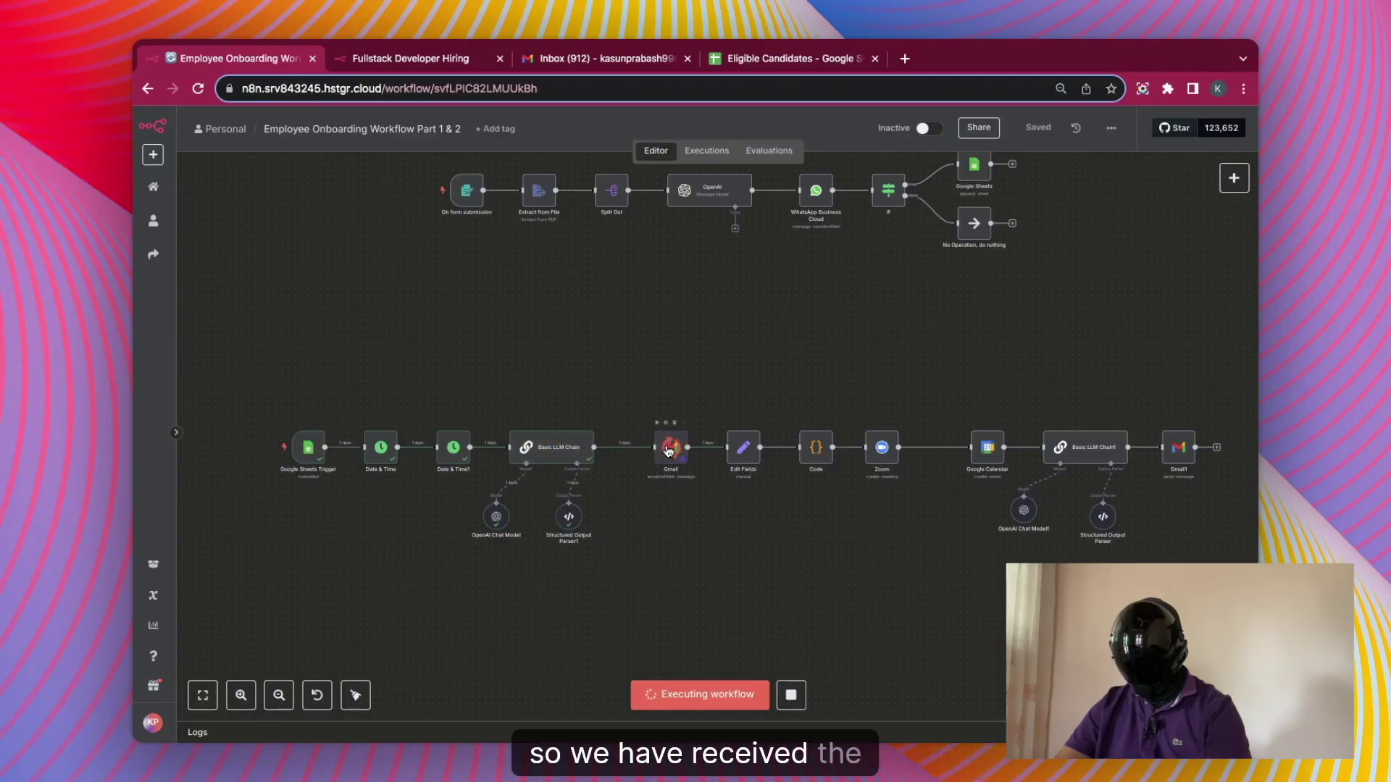
click(620, 59)
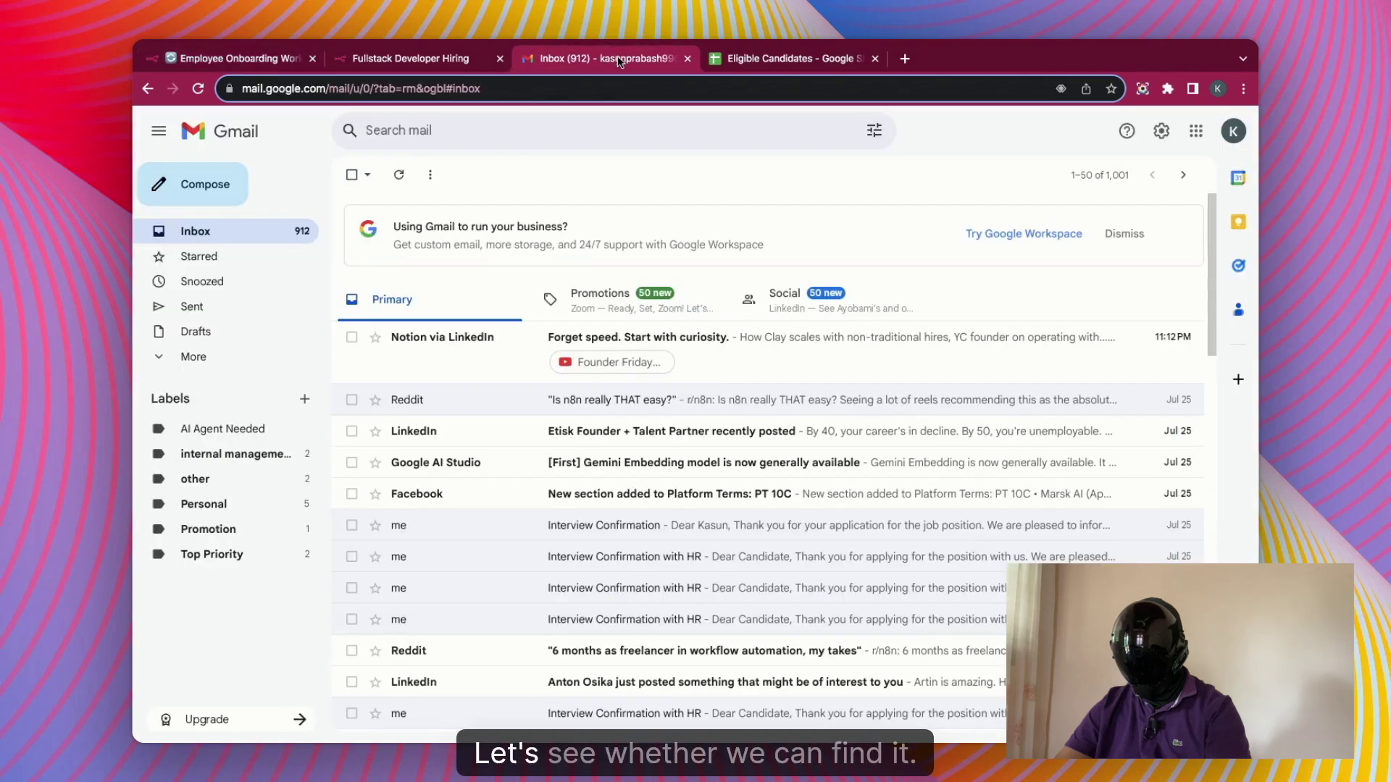
click(579, 337)
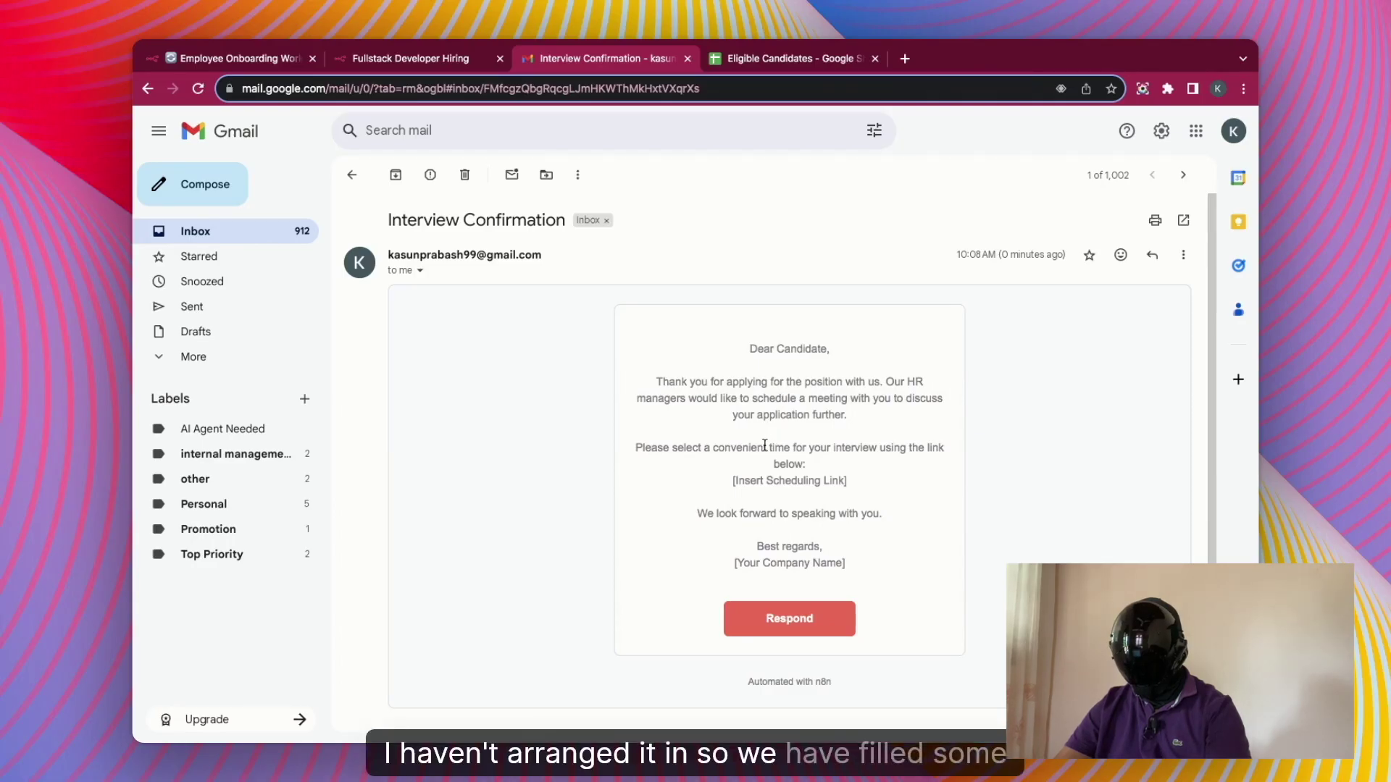
scroll(788, 481, down, 2)
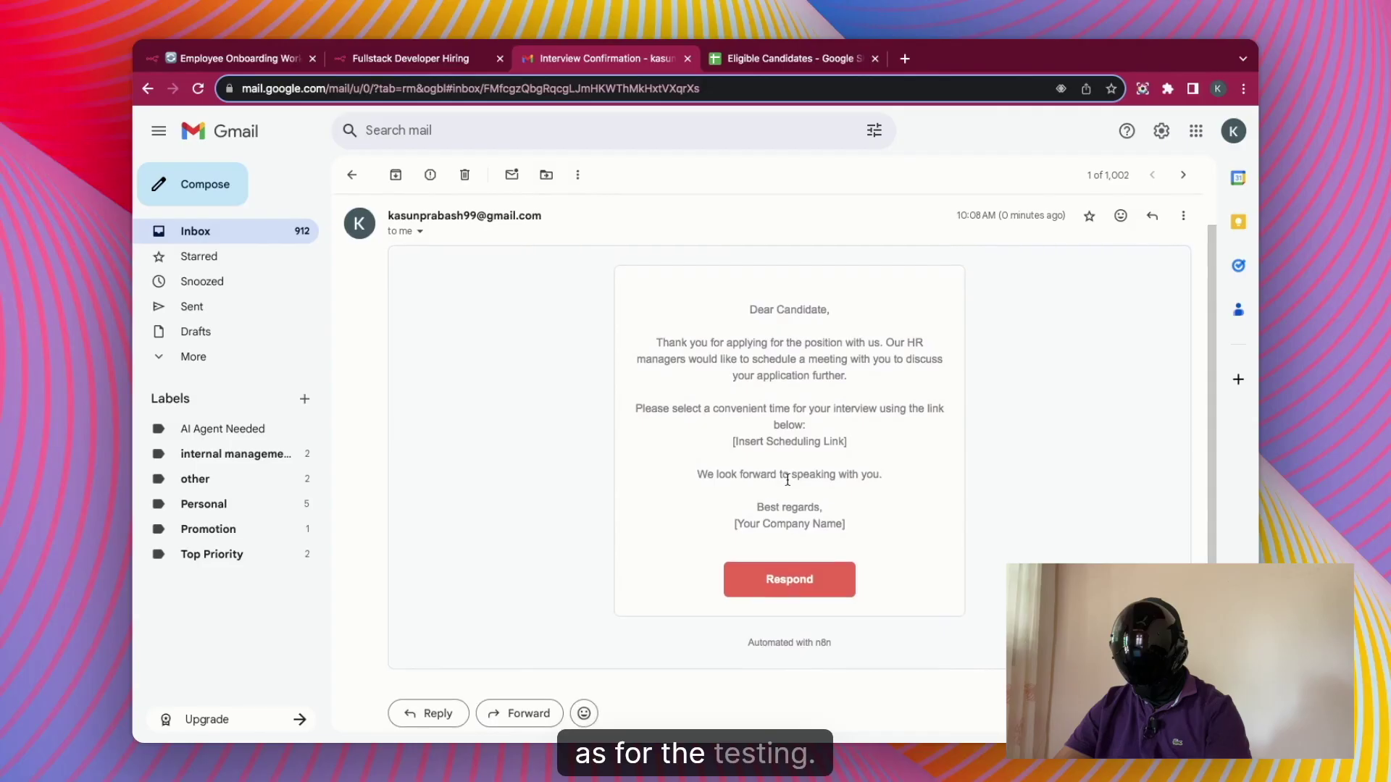
click(785, 566)
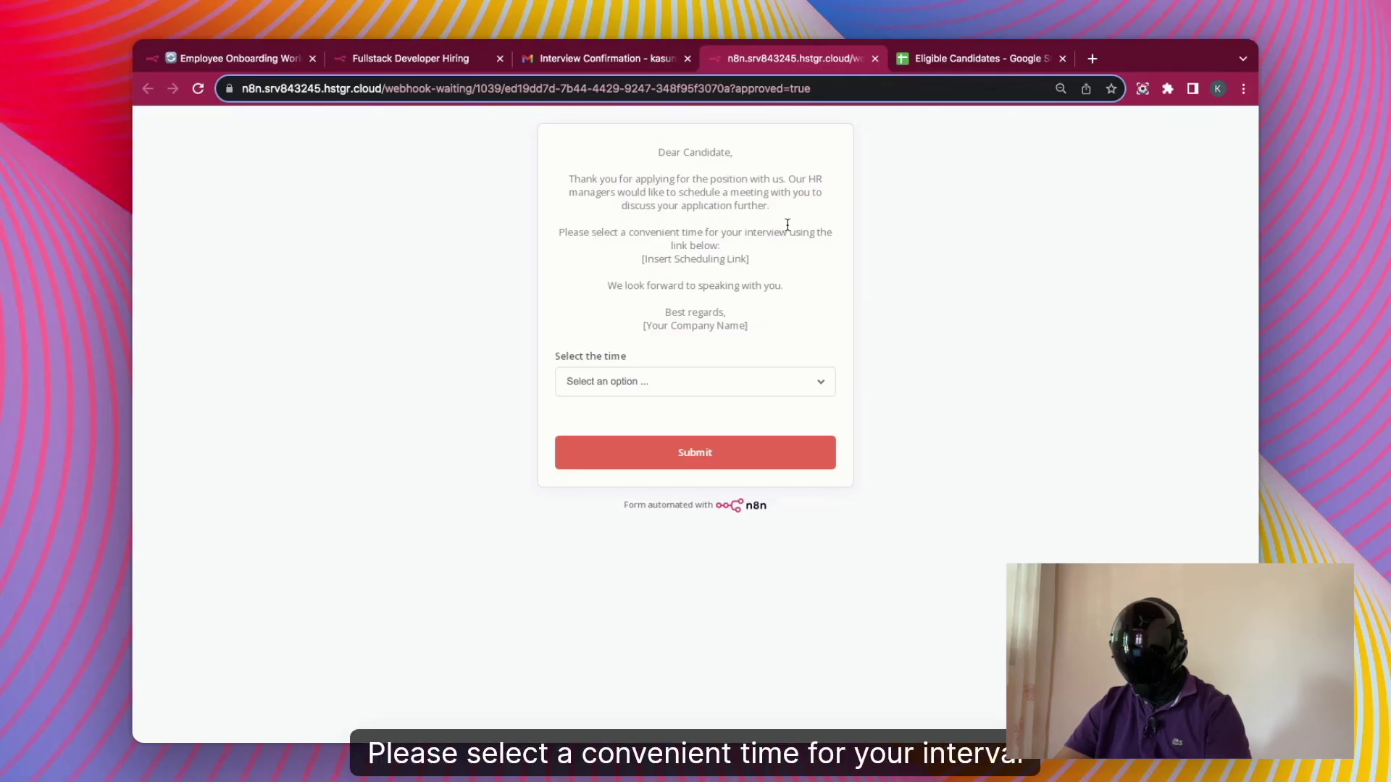
- Choose the 1pm - 2pm interview slot in the candidate form and submit it
click(618, 381)
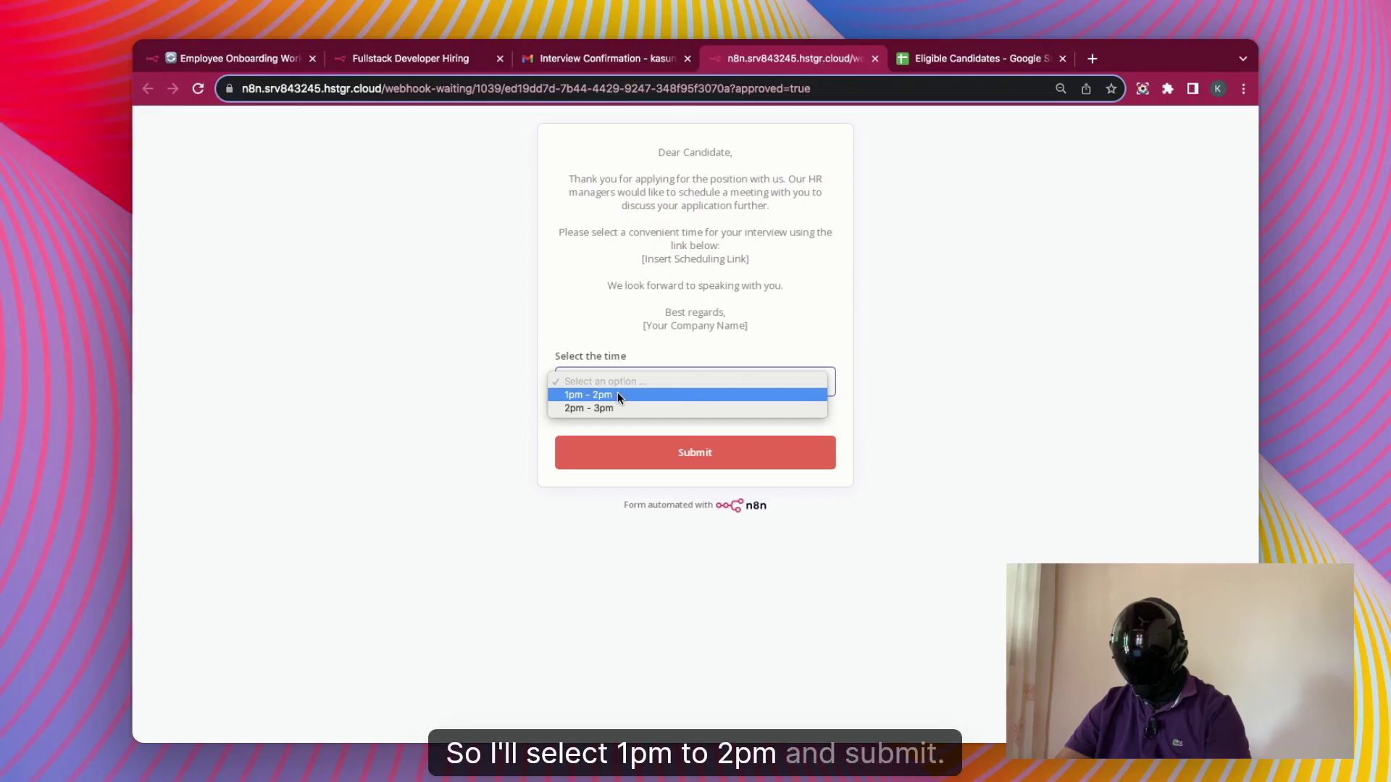
click(617, 395)
click(662, 458)
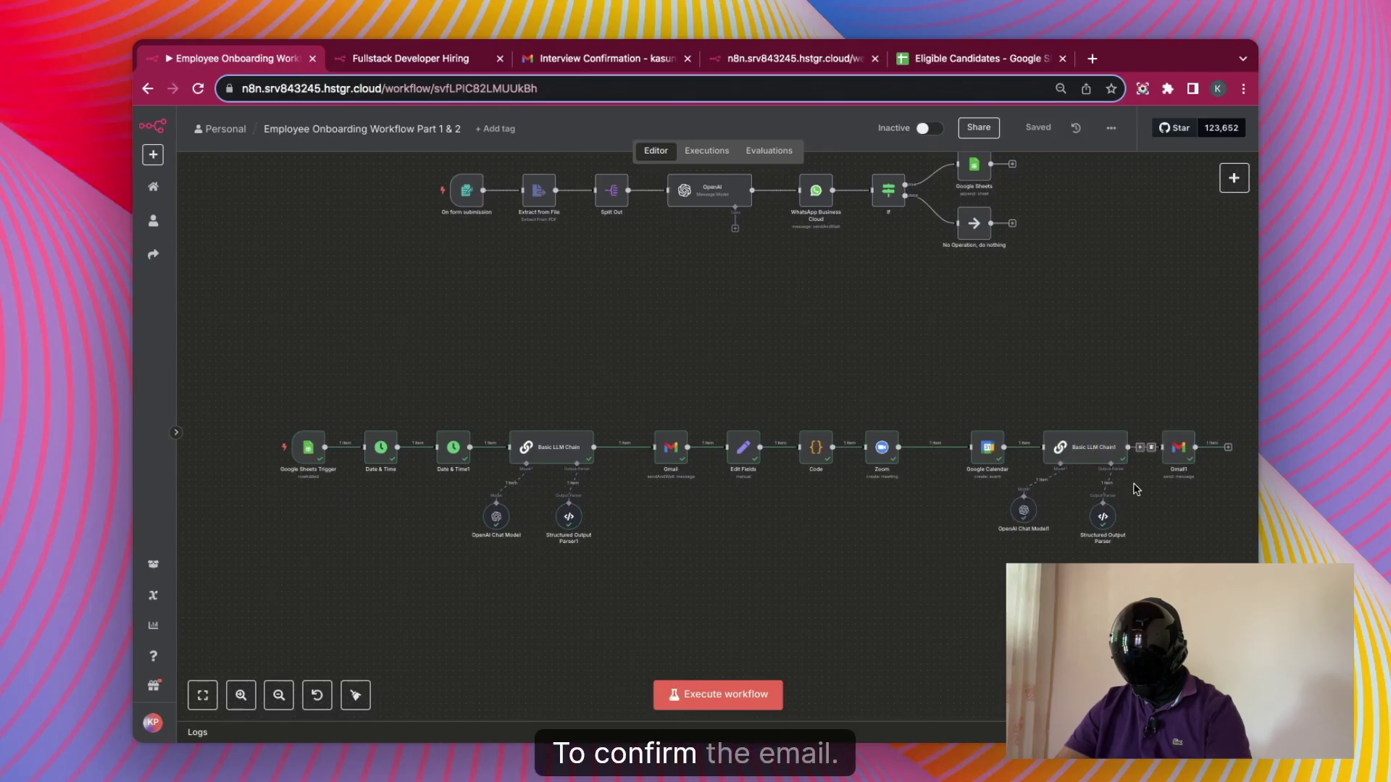
- Return to the Gmail inbox and read the newest Interview Confirmation email with the meeting details
click(609, 68)
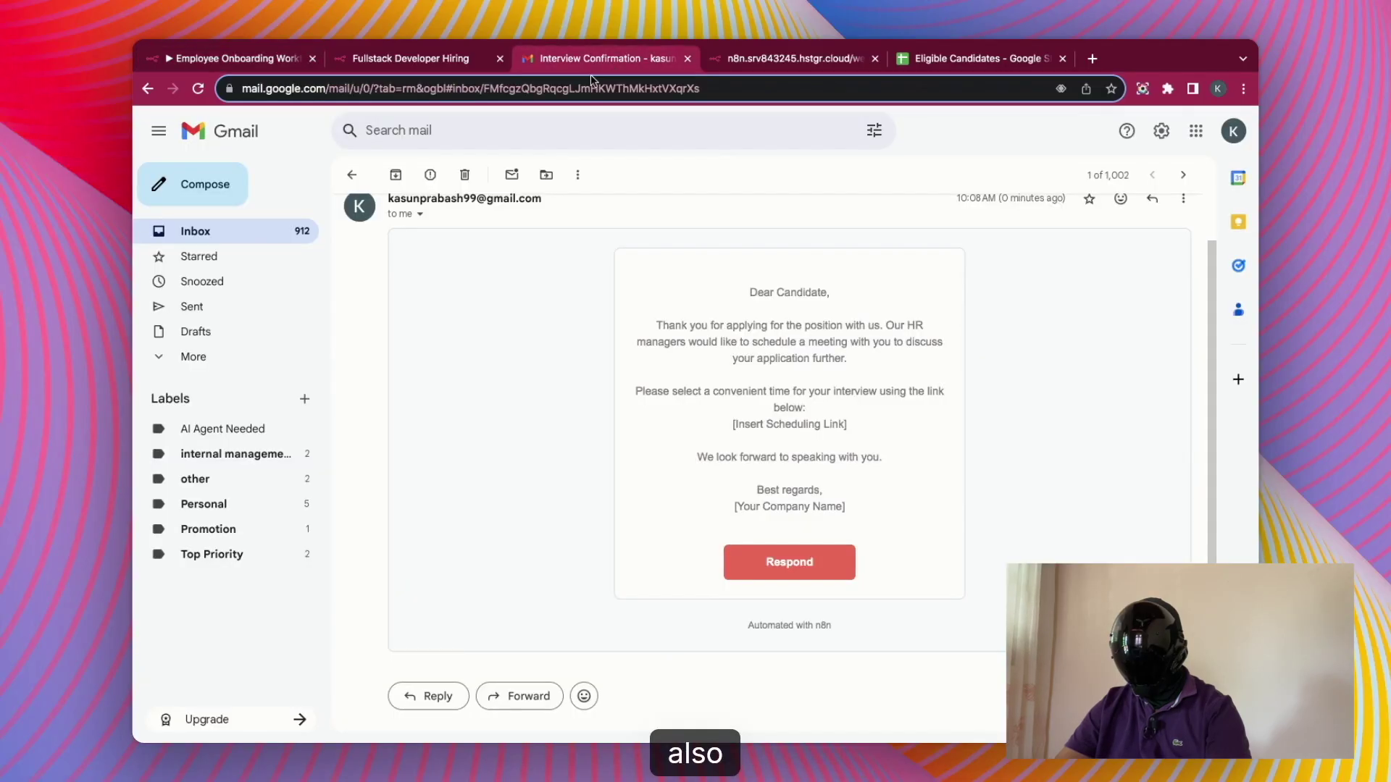
click(352, 174)
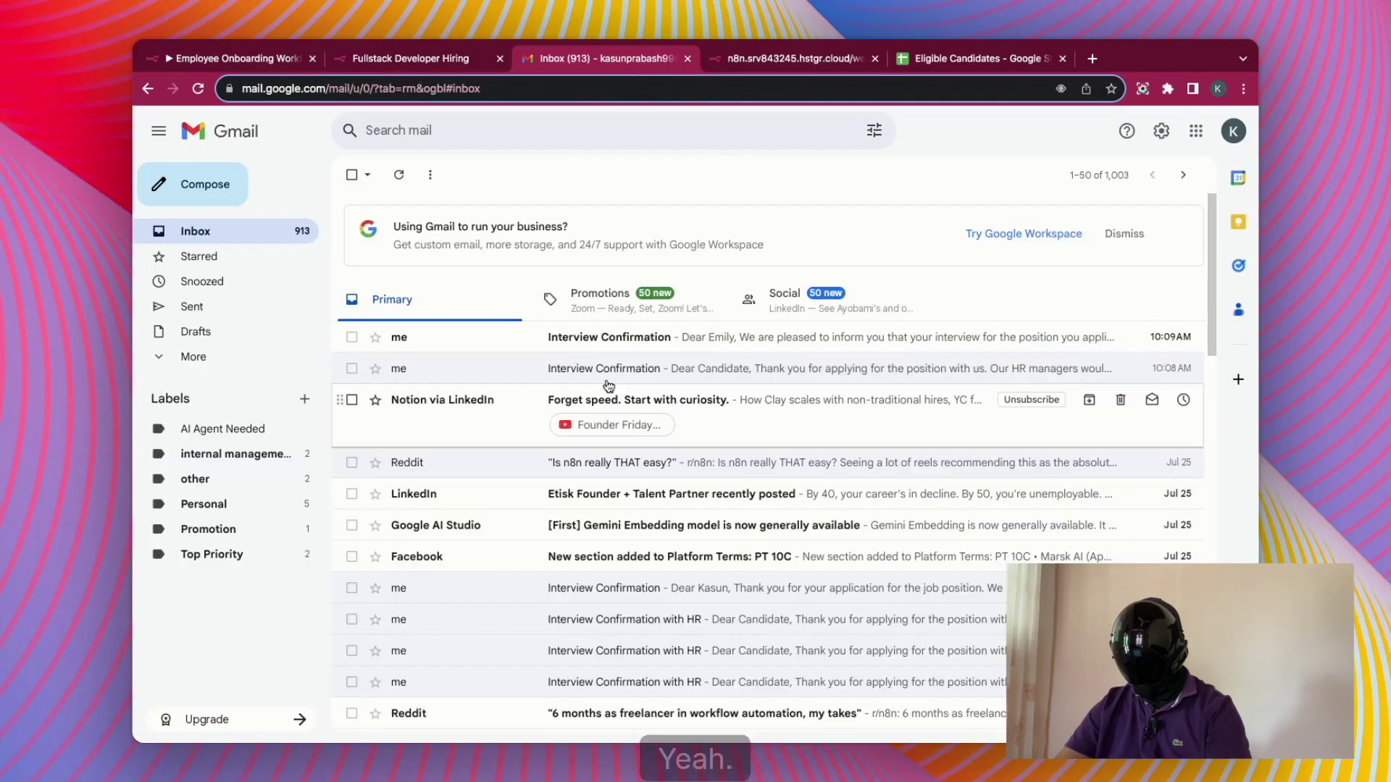
click(665, 337)
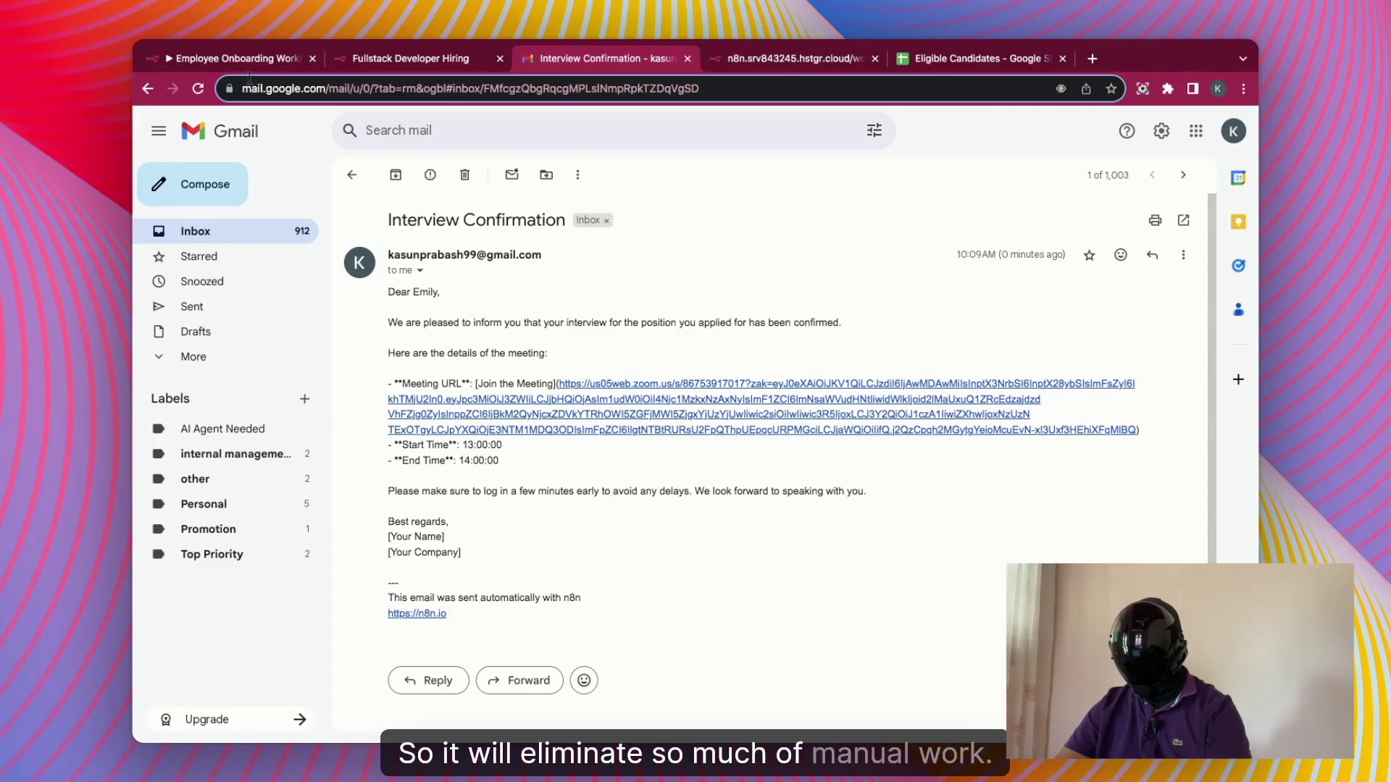
- Open Google Calendar in a new browser tab and check July 27, 2025 for the scheduled interview event
click(235, 59)
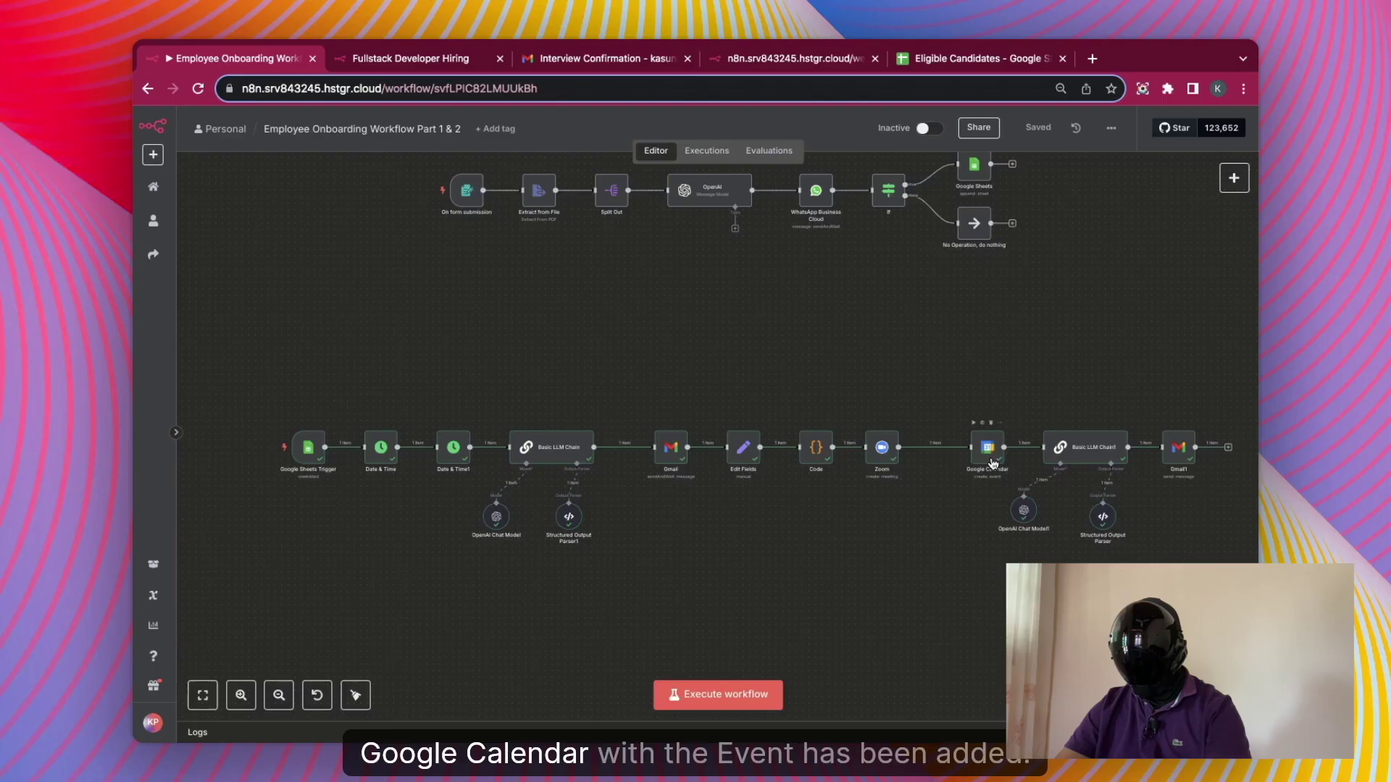
click(1093, 58)
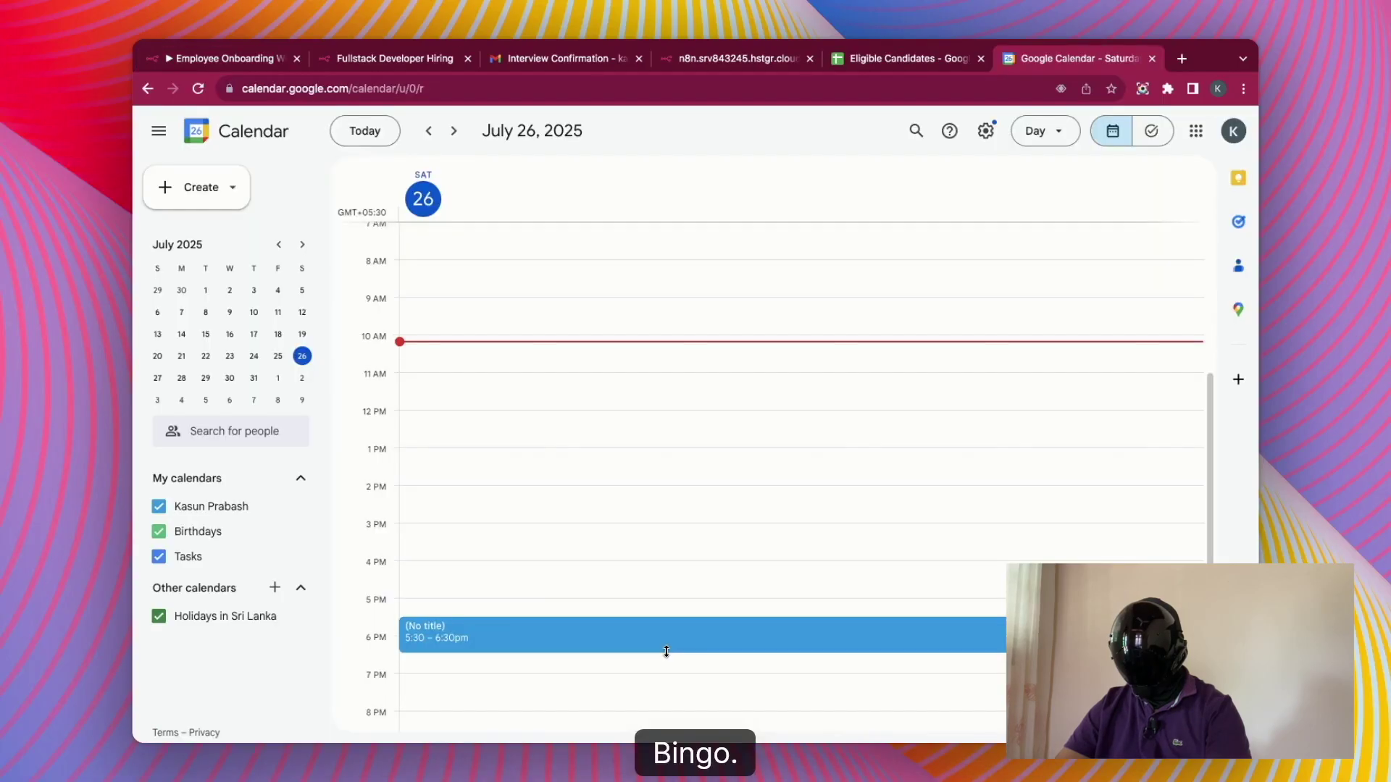
scroll(667, 651, down, 3)
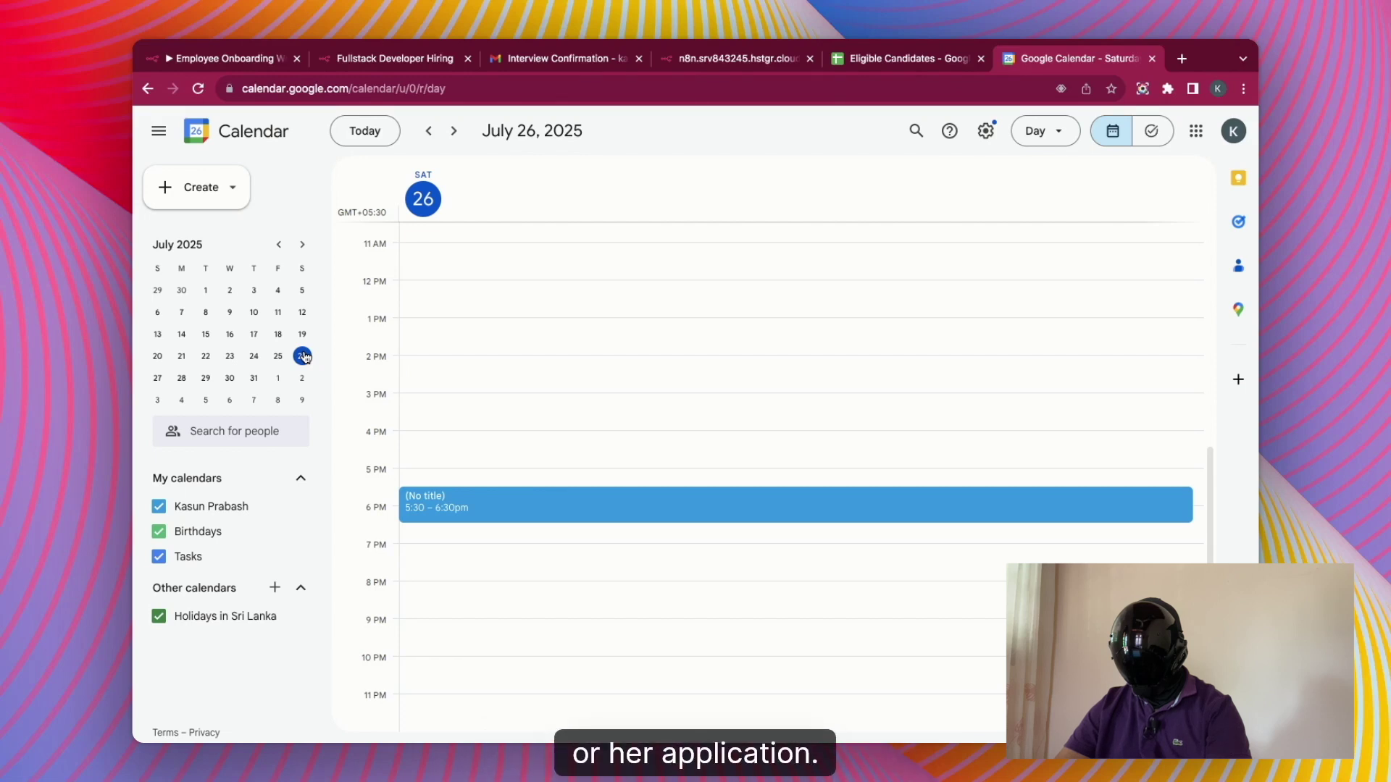
click(159, 378)
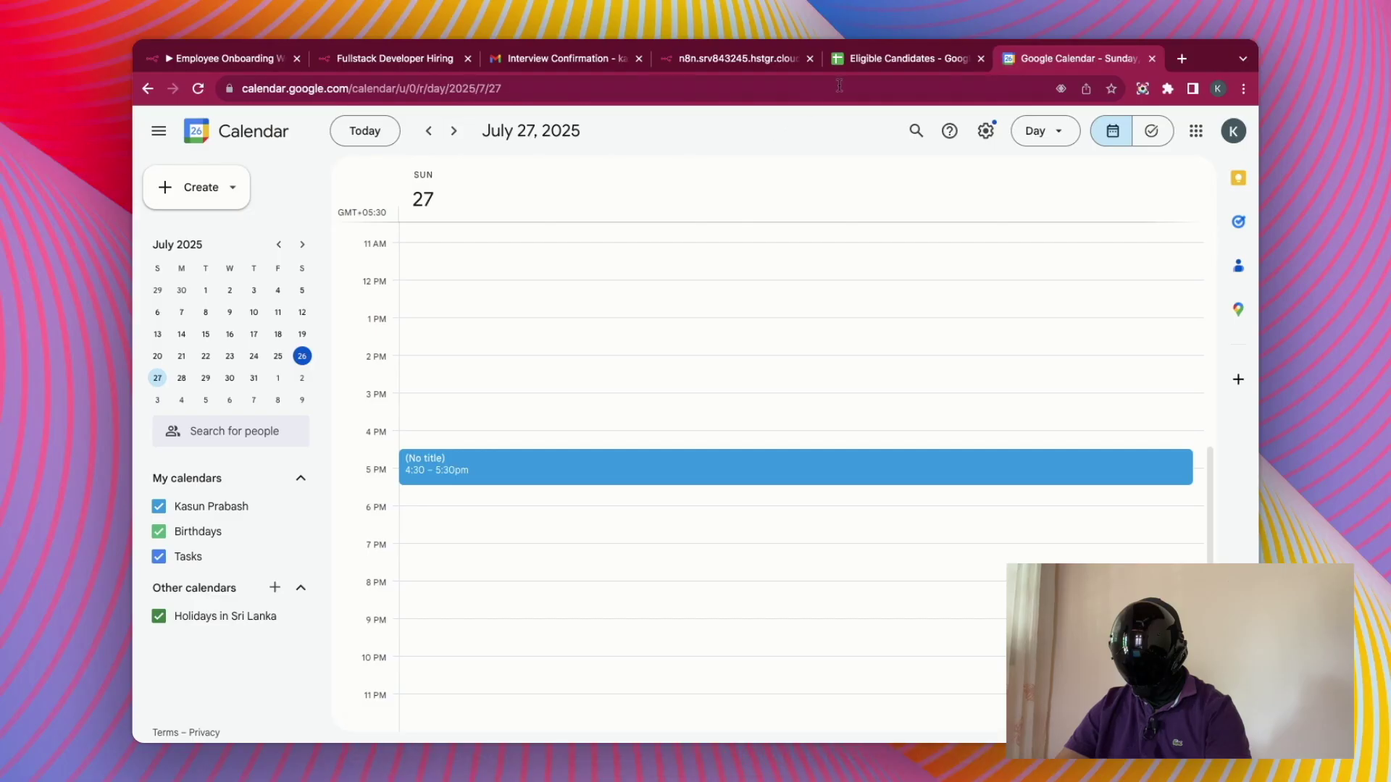
- Back in the n8n workflow, review the Date & Time1 node's settings and add its Include Input Fields option
click(233, 58)
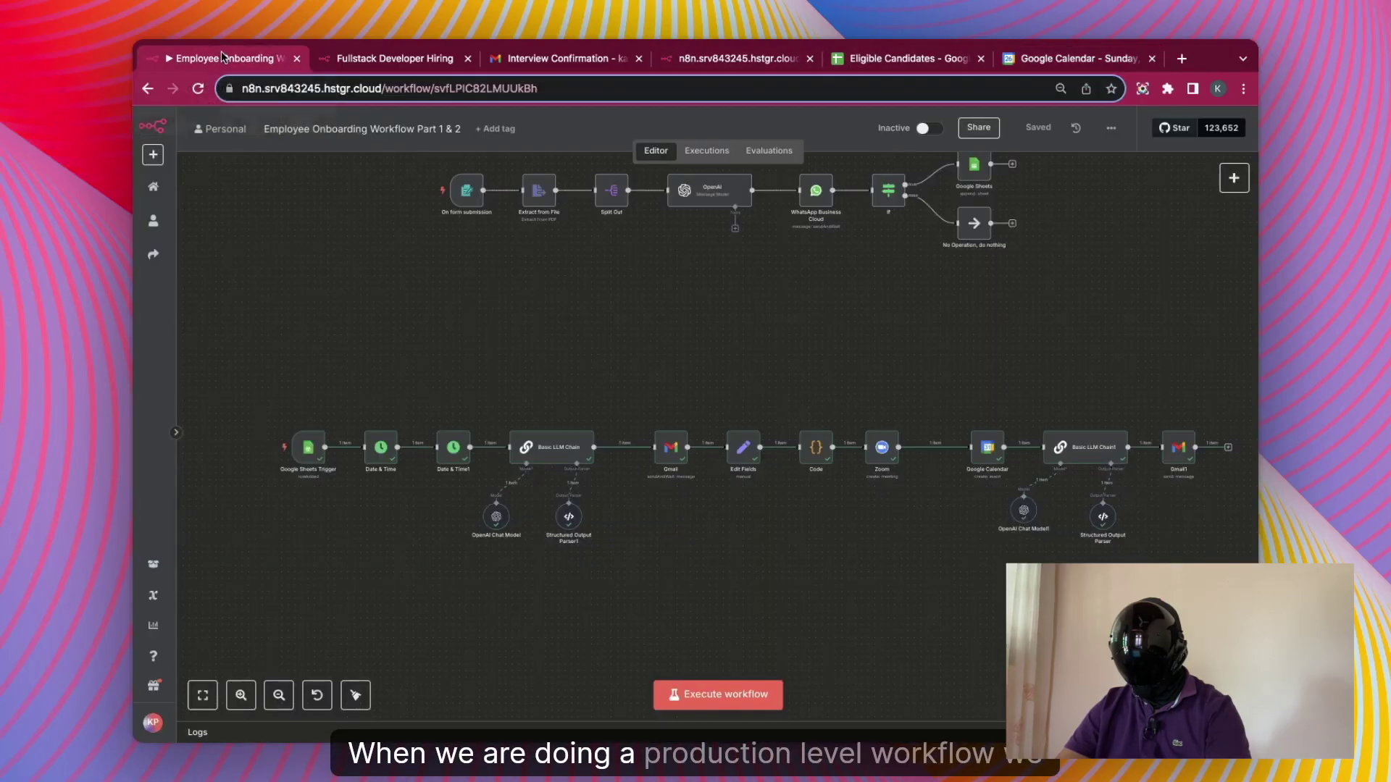
double_click(443, 444)
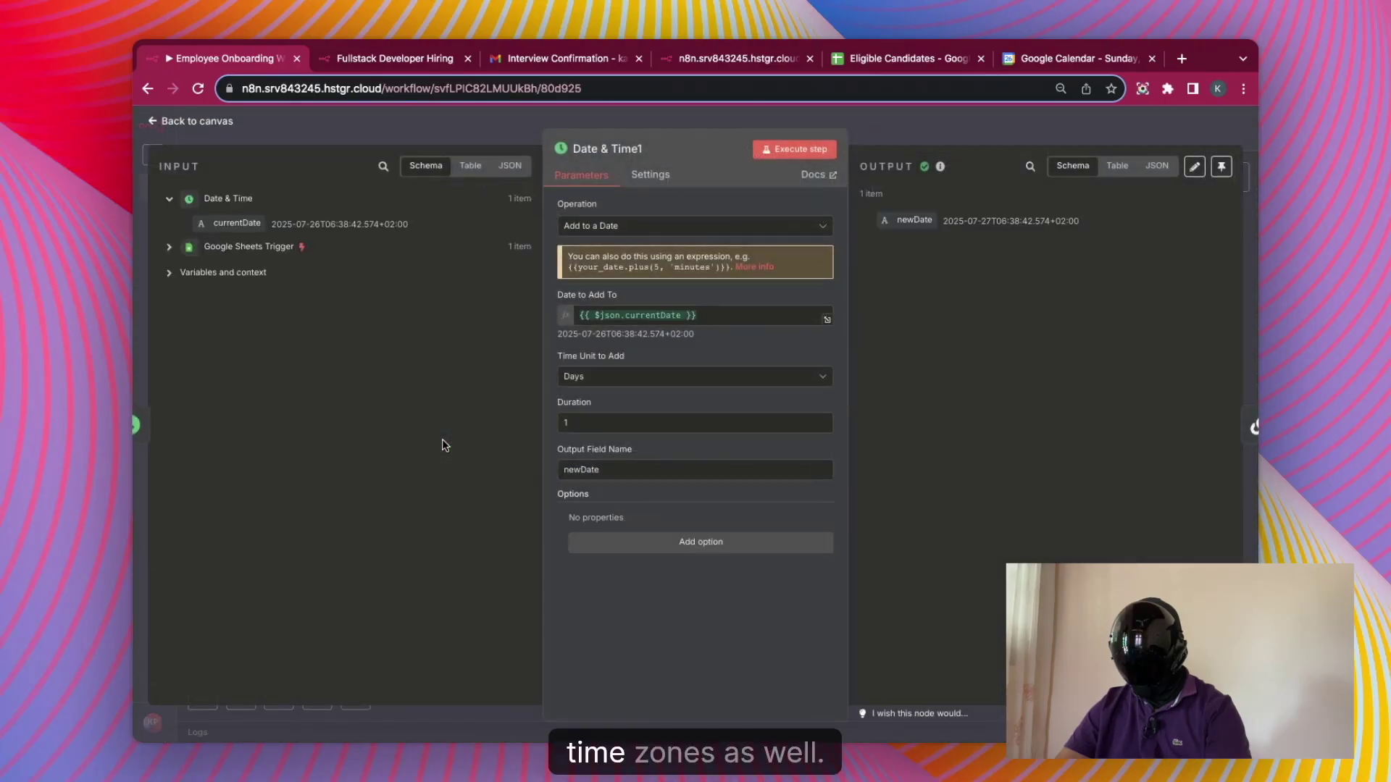
click(633, 543)
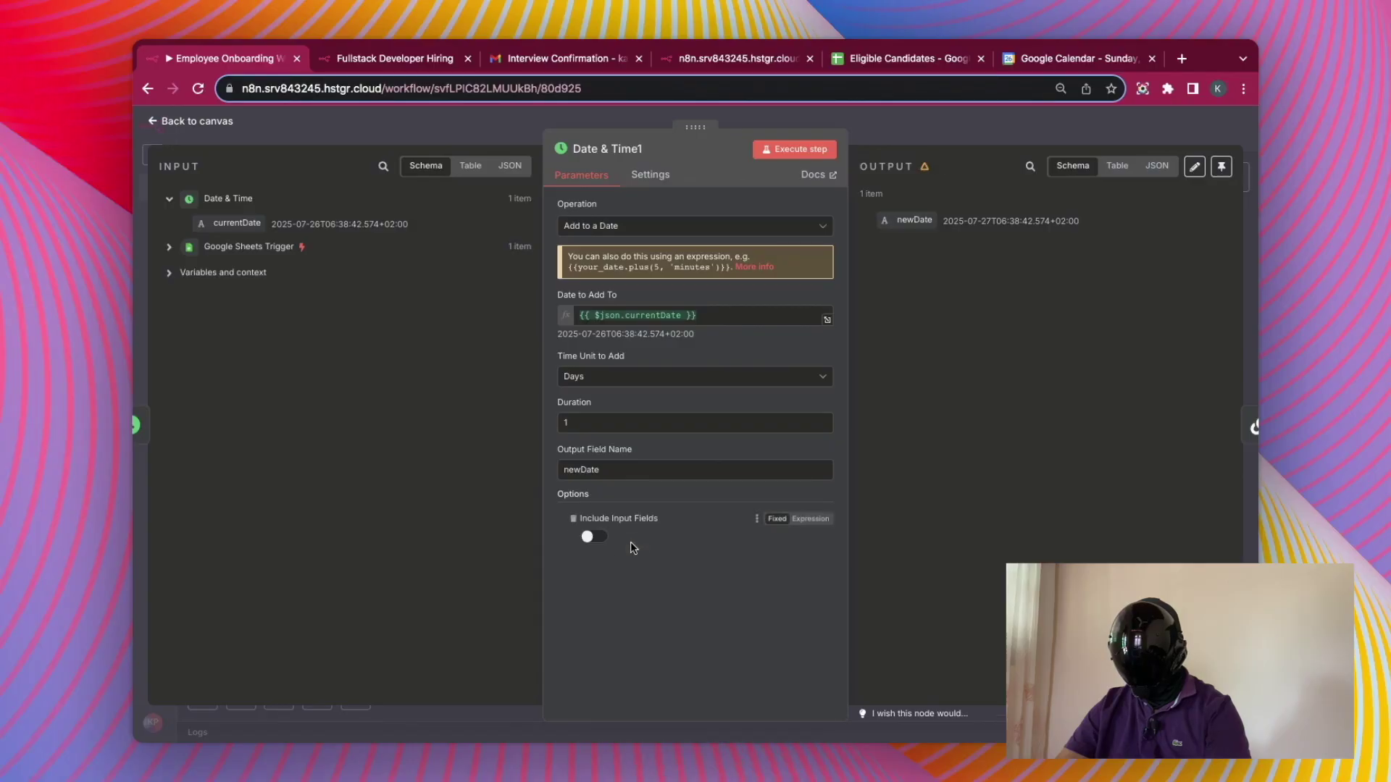
key(Escape)
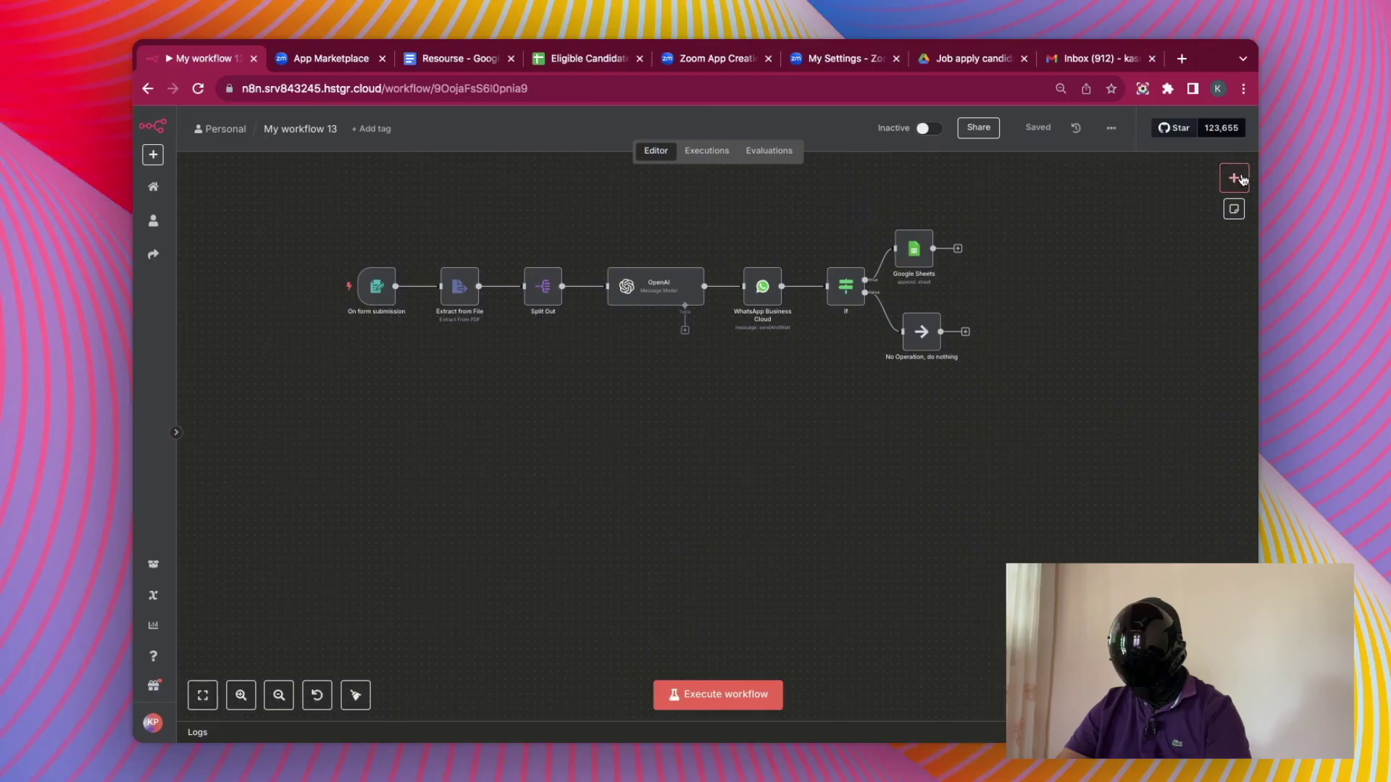
- Add a Google Sheets Trigger for added rows, using the Eligible Candidates document and Sheet1
click(1235, 178)
text(google)
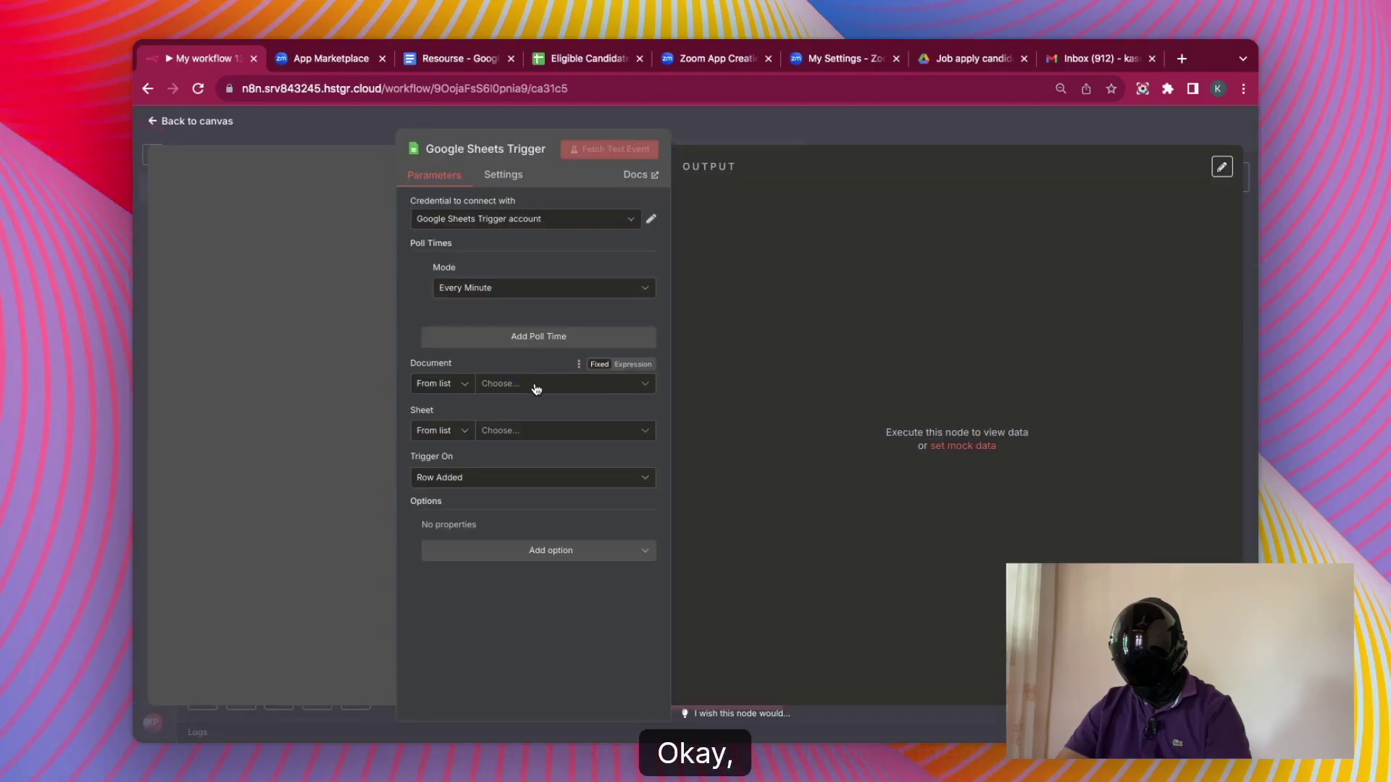
click(536, 384)
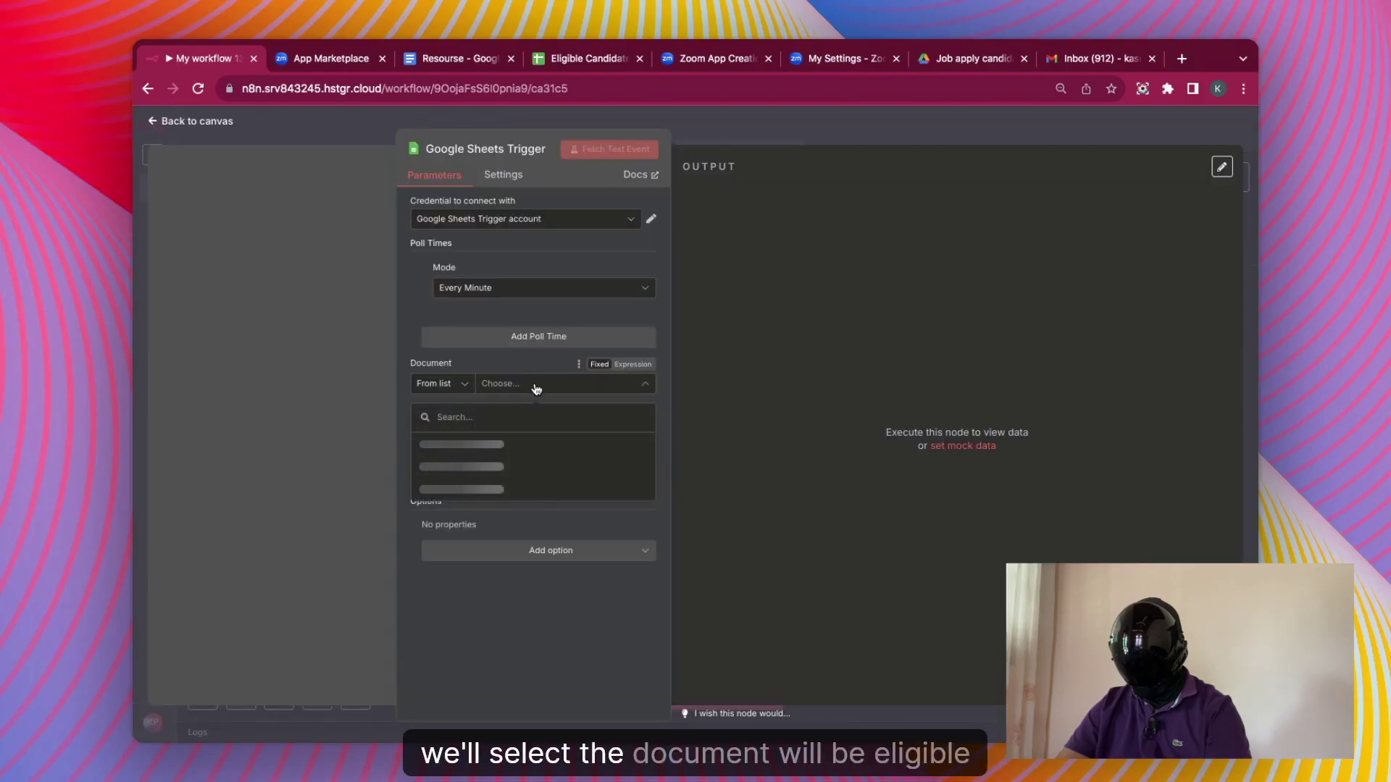
click(522, 448)
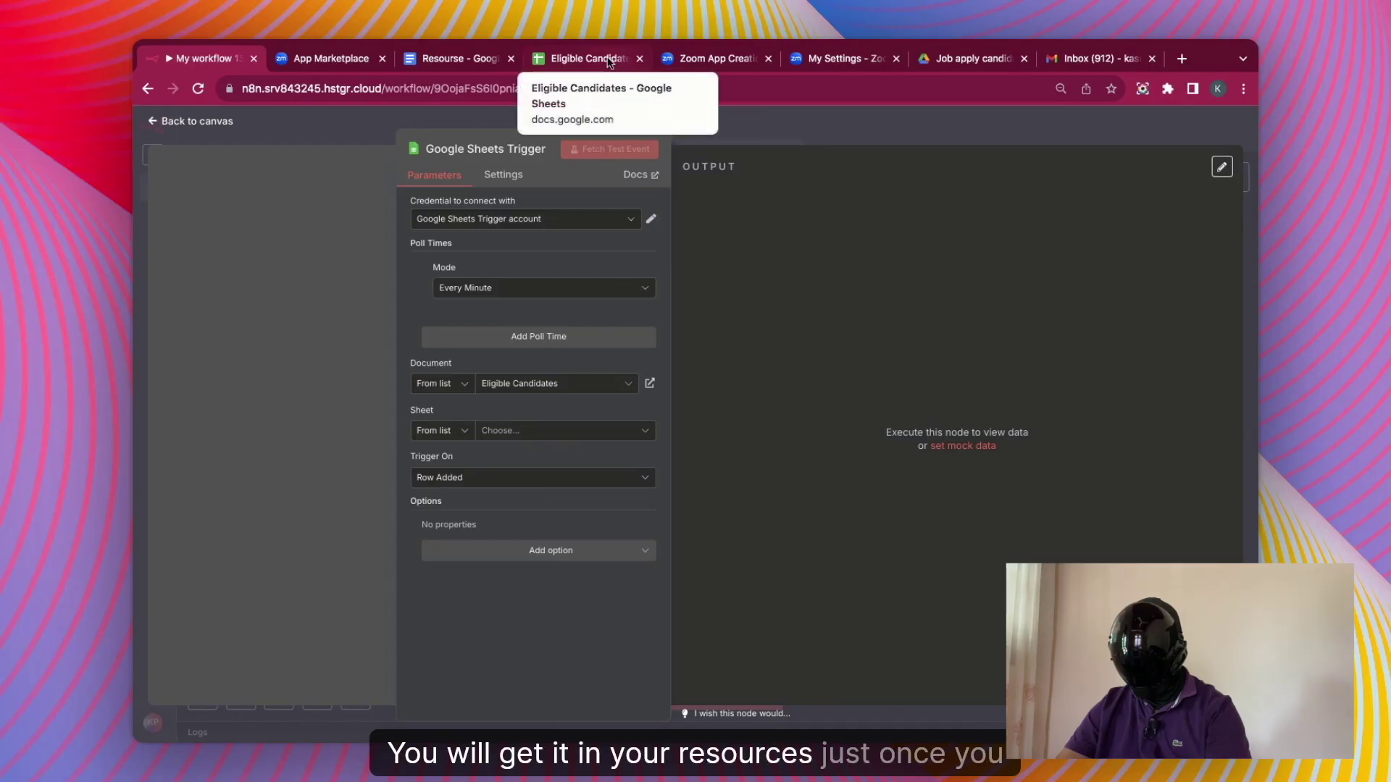
click(565, 435)
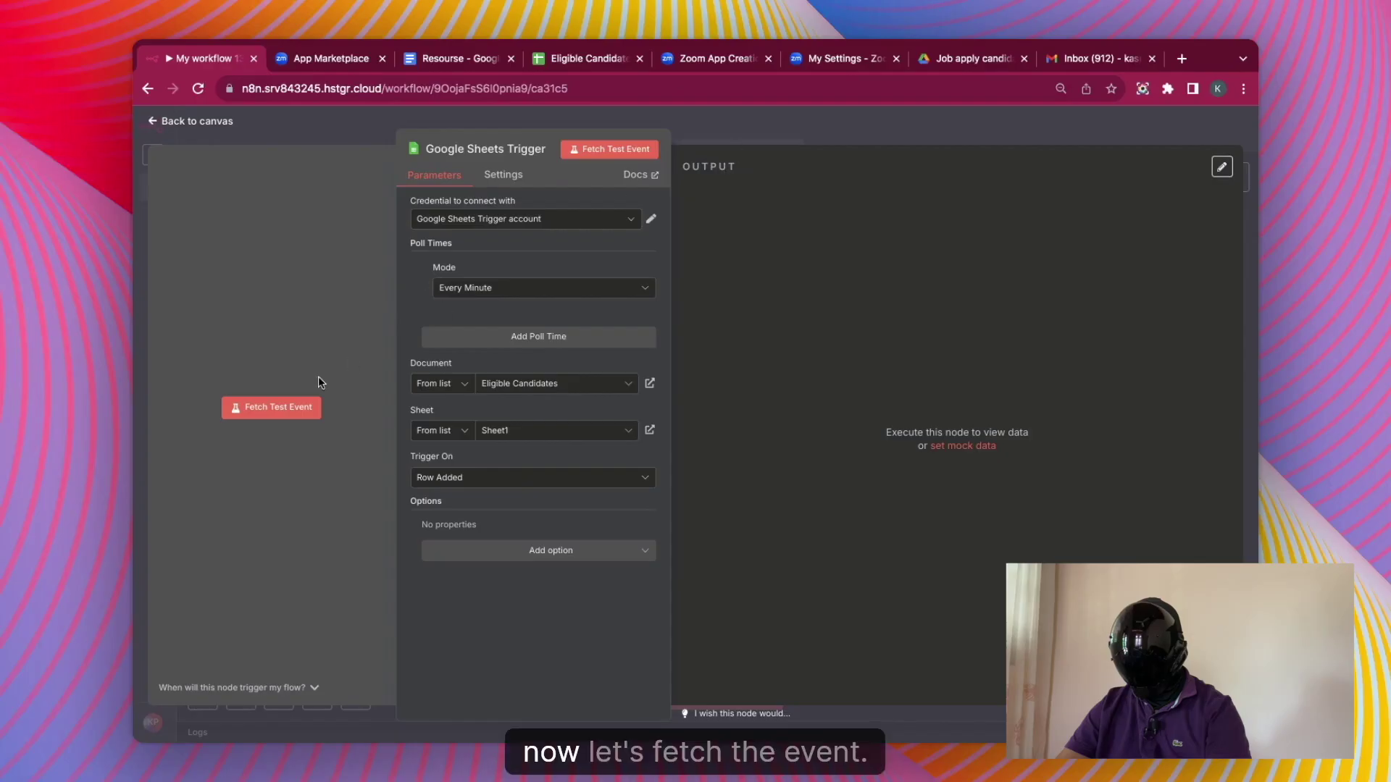
- Fetch a test event for the Google Sheets Trigger and place the node below the start of the existing flow
click(287, 413)
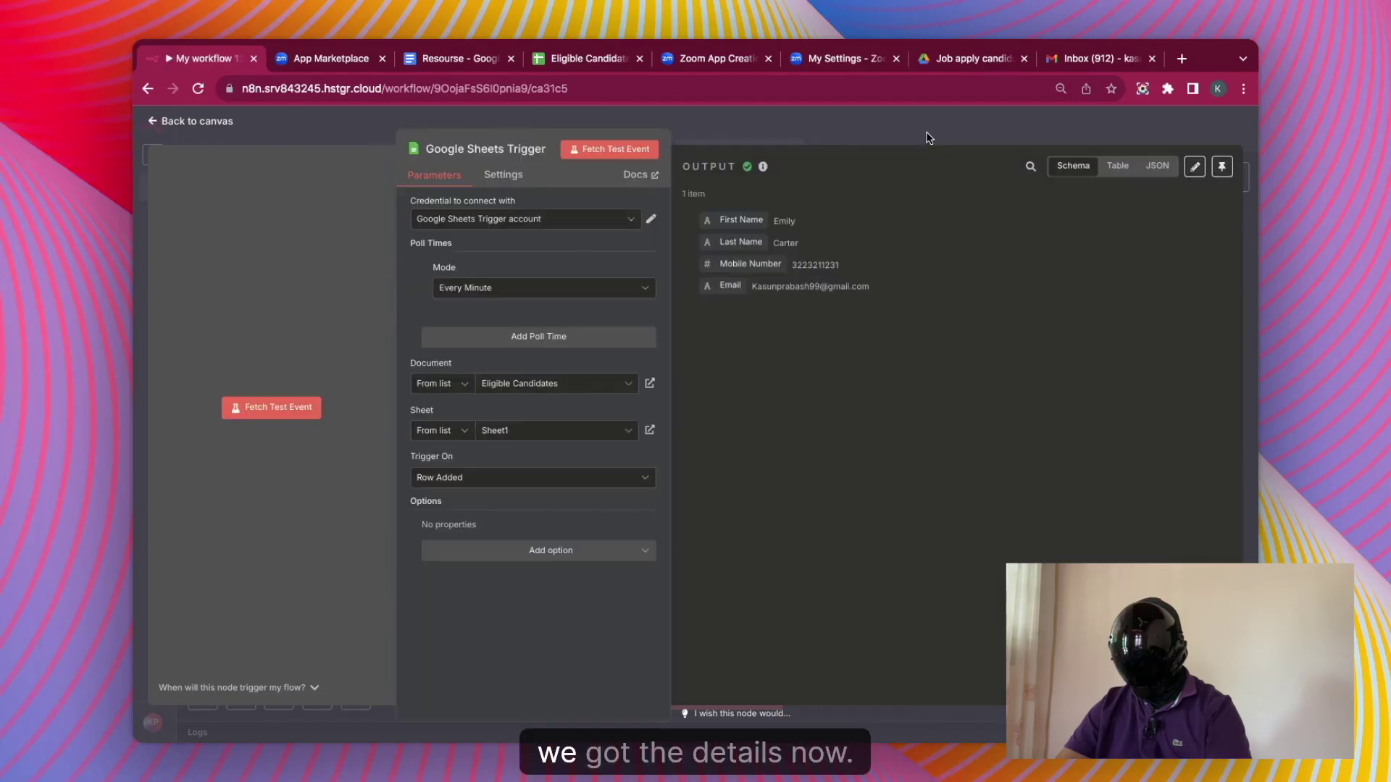
click(926, 134)
drag(422, 332, 362, 529)
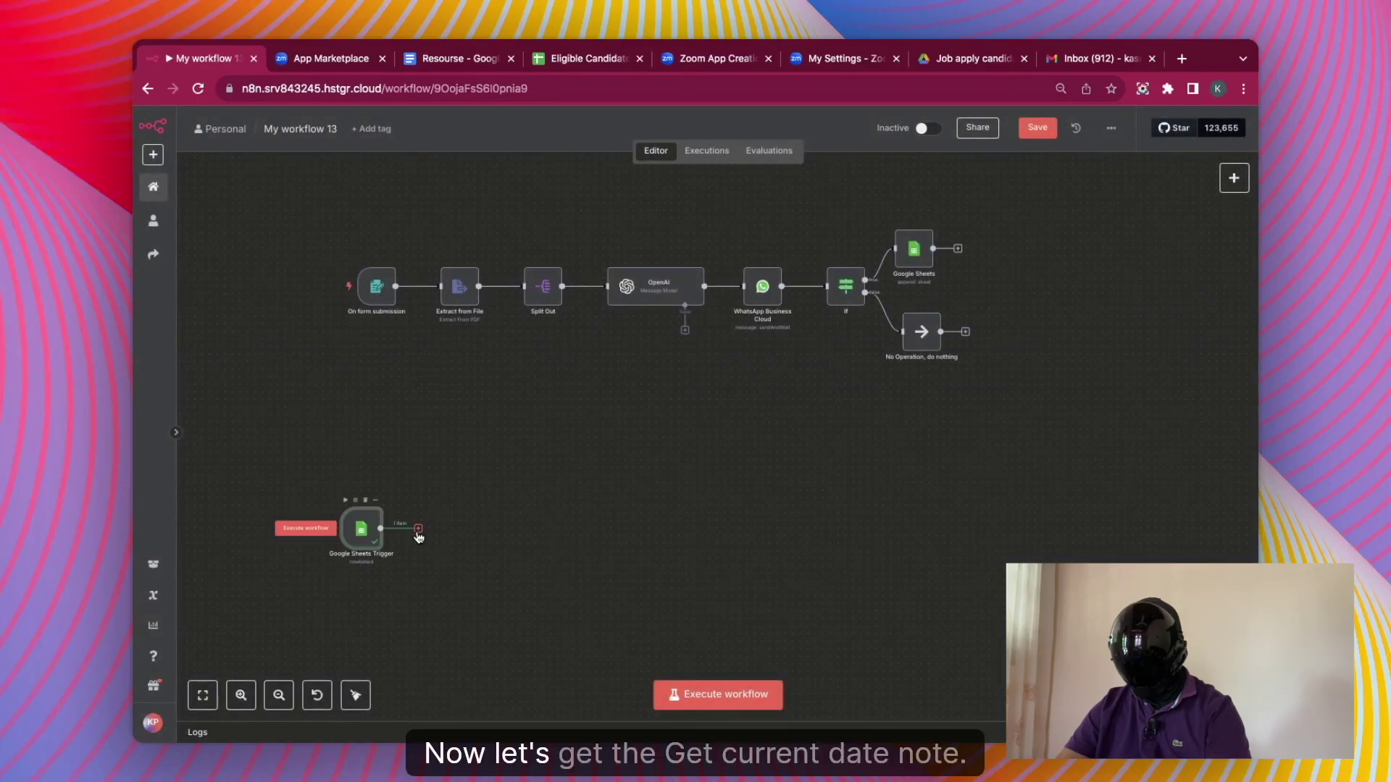
- Connect a Date & Time node with the Get Current Date action to the Google Sheets Trigger and execute it
click(418, 529)
text(da)
click(1065, 305)
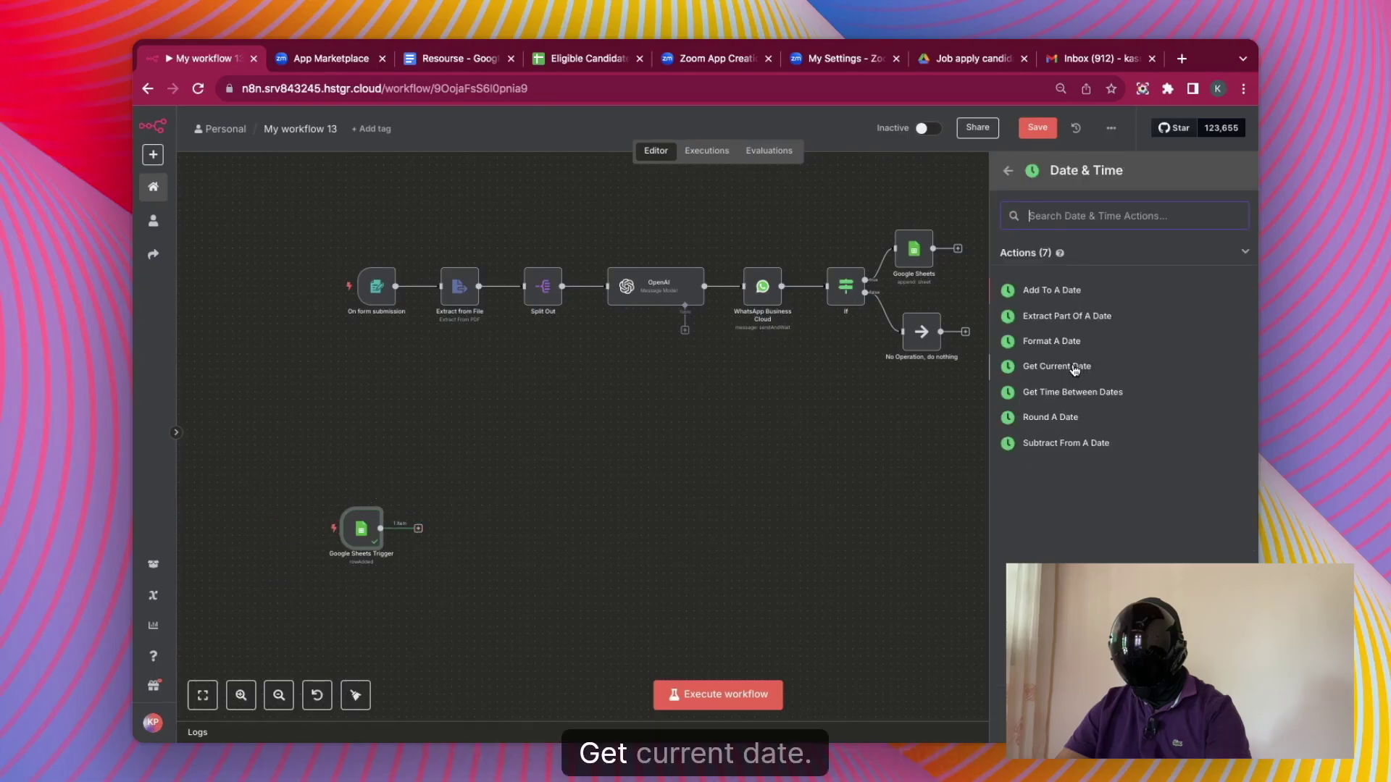
click(1075, 367)
click(813, 150)
click(941, 132)
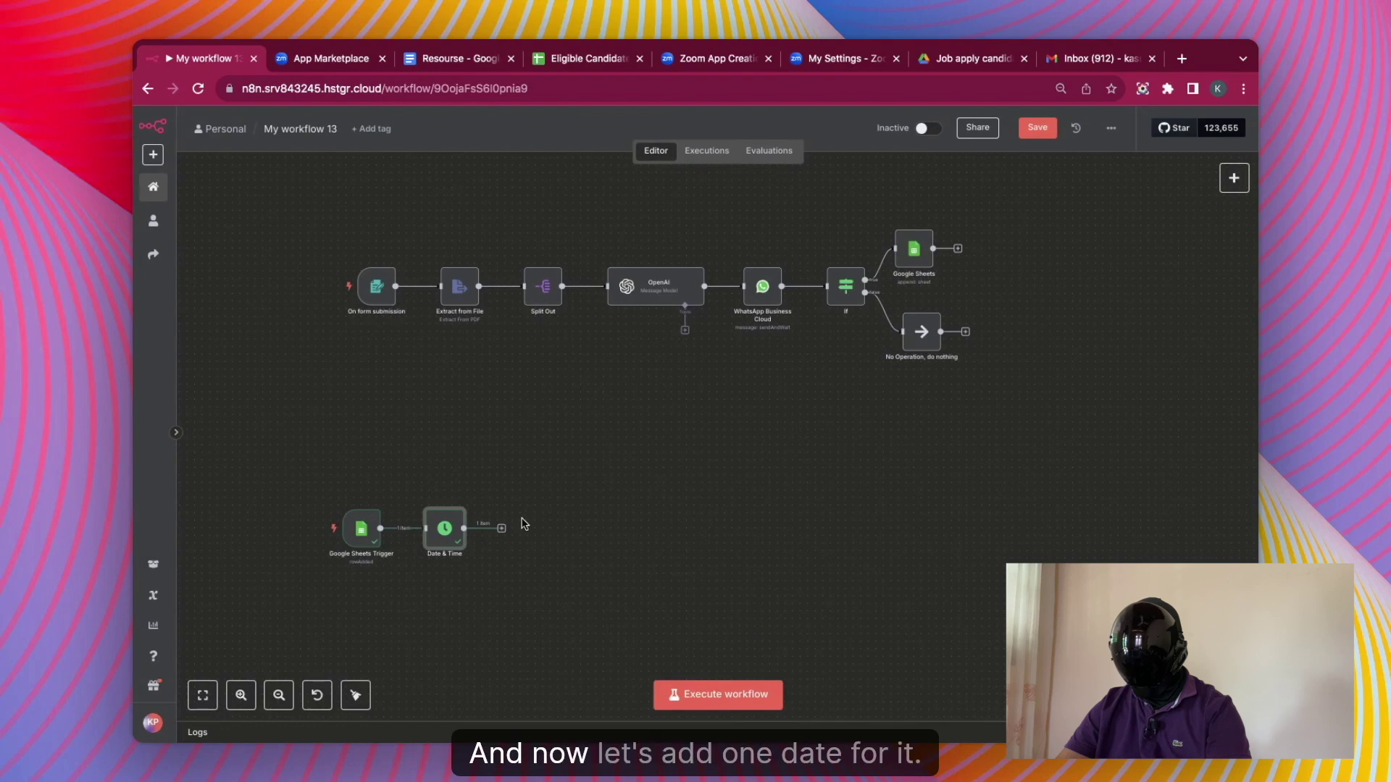
- Append an Add To A Date node that adds 1 day to the previous node's currentDate, and execute it
click(500, 531)
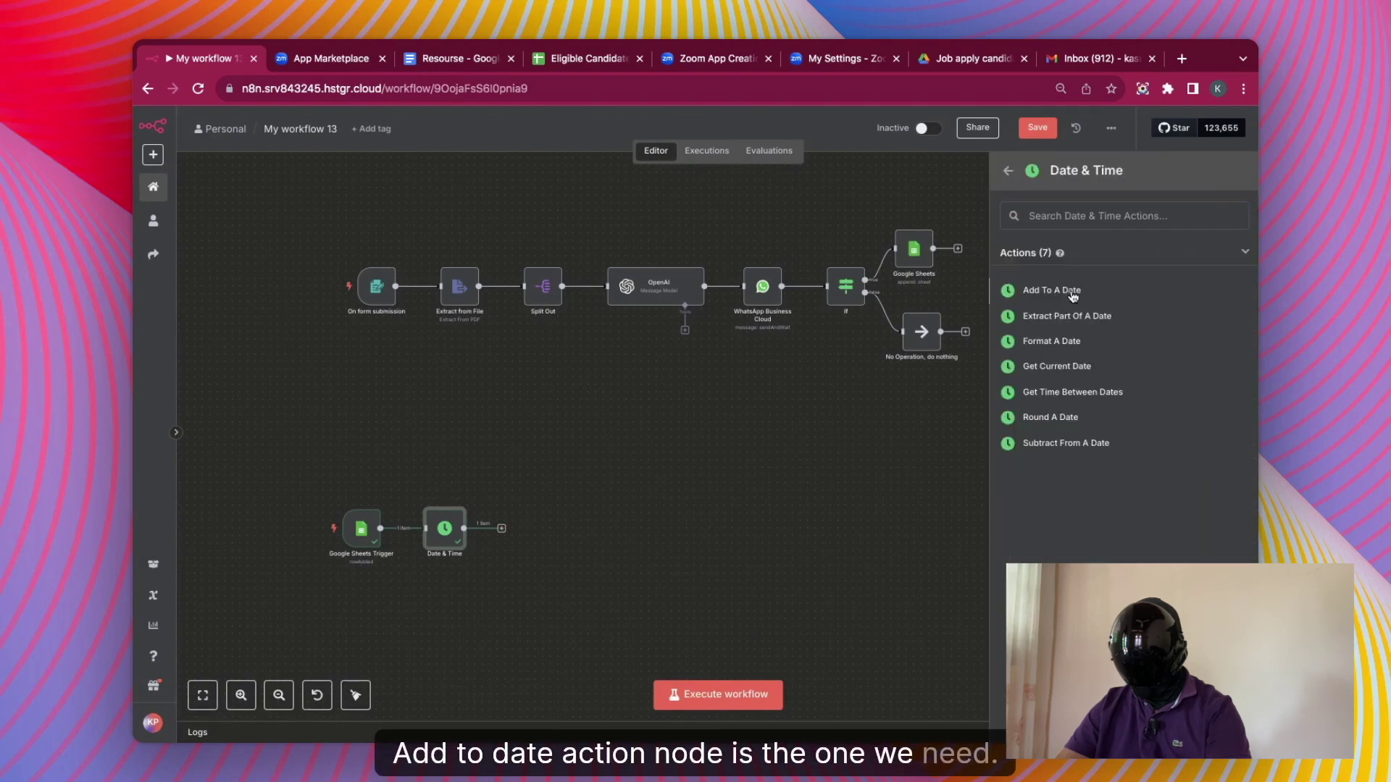
click(1071, 293)
drag(237, 223, 602, 315)
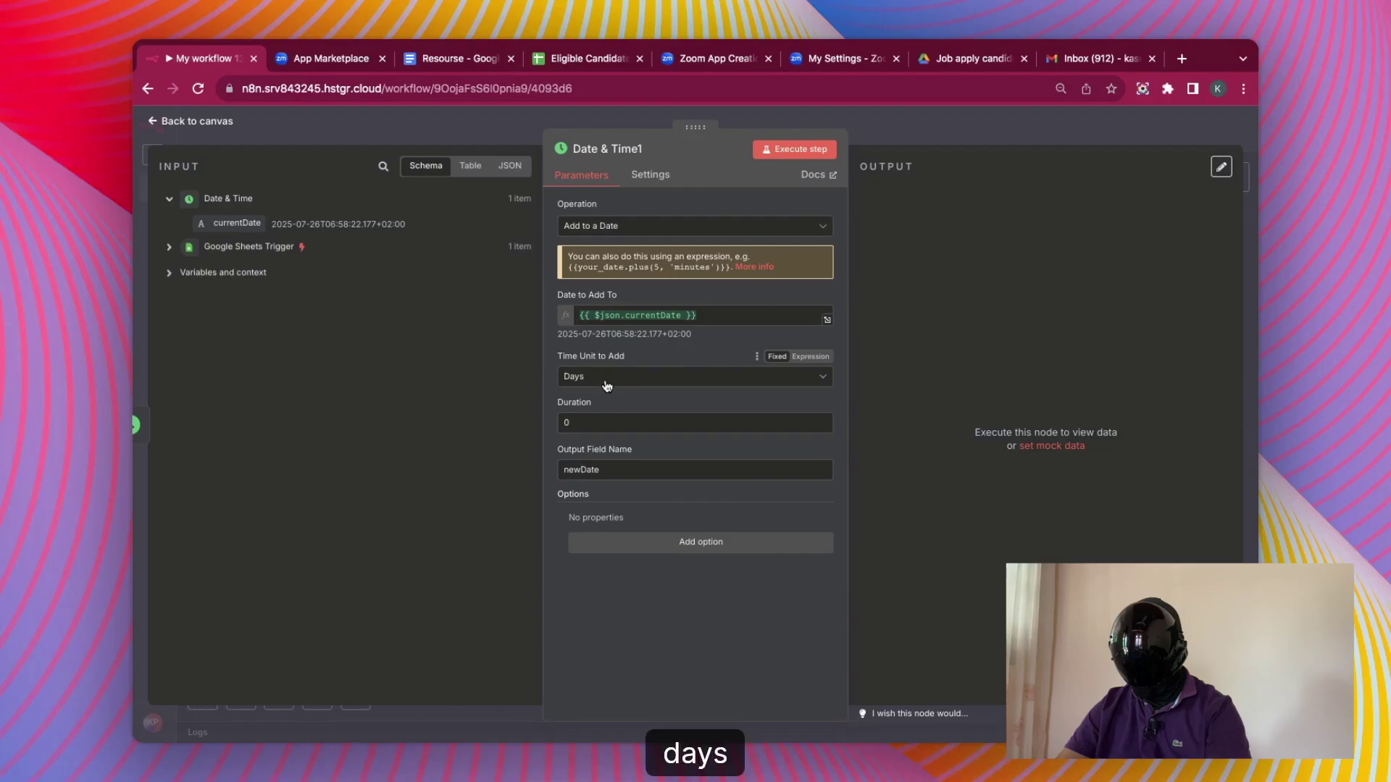
click(593, 420)
text(1)
click(794, 148)
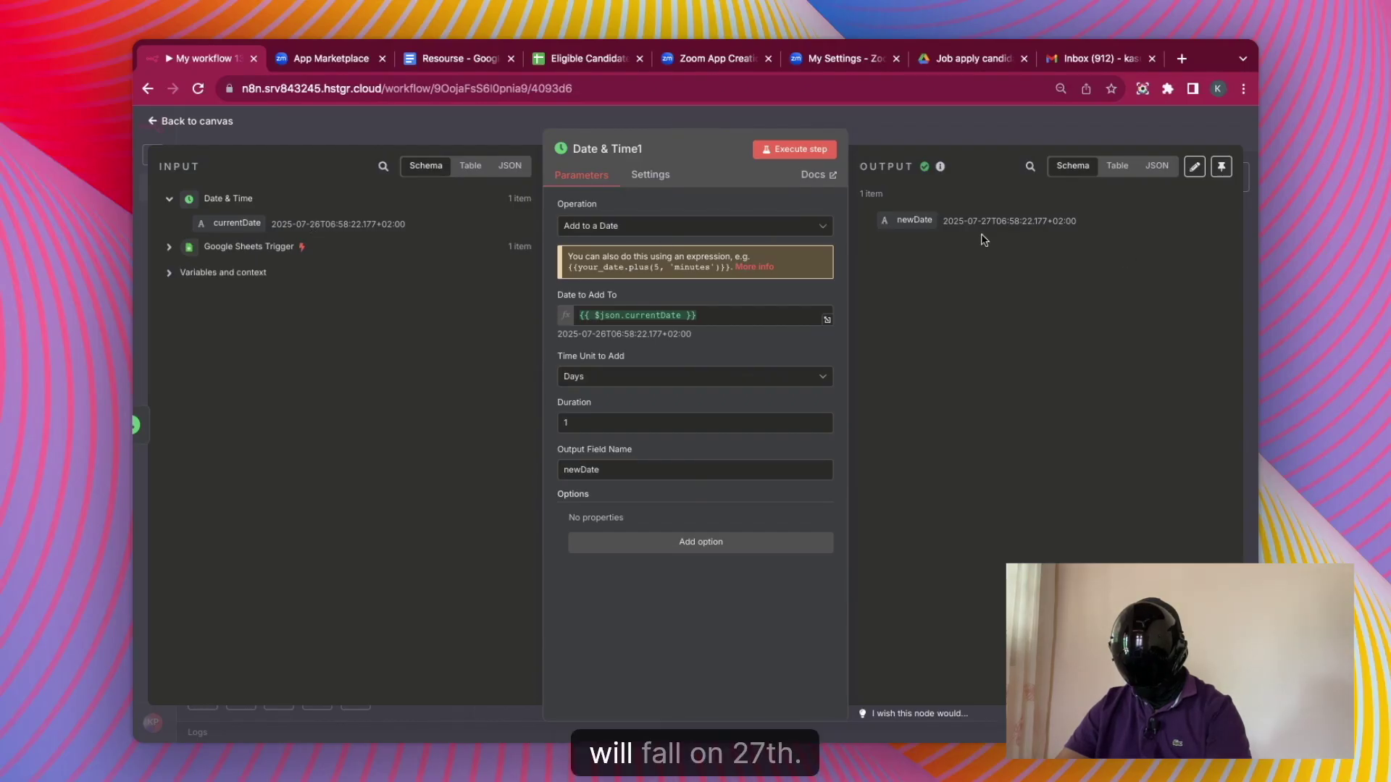
key(Escape)
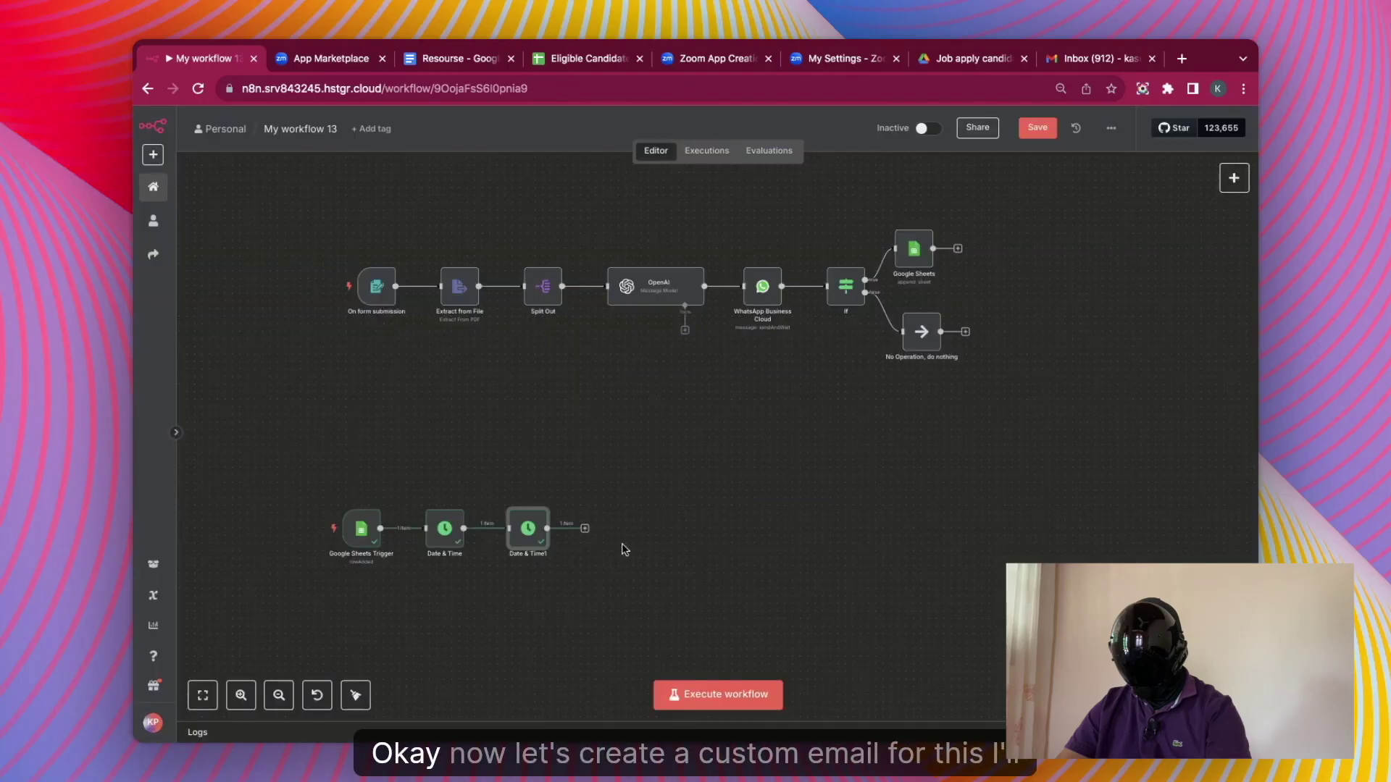
- Append a Basic LLM Chain node after the second Date & Time node
click(584, 530)
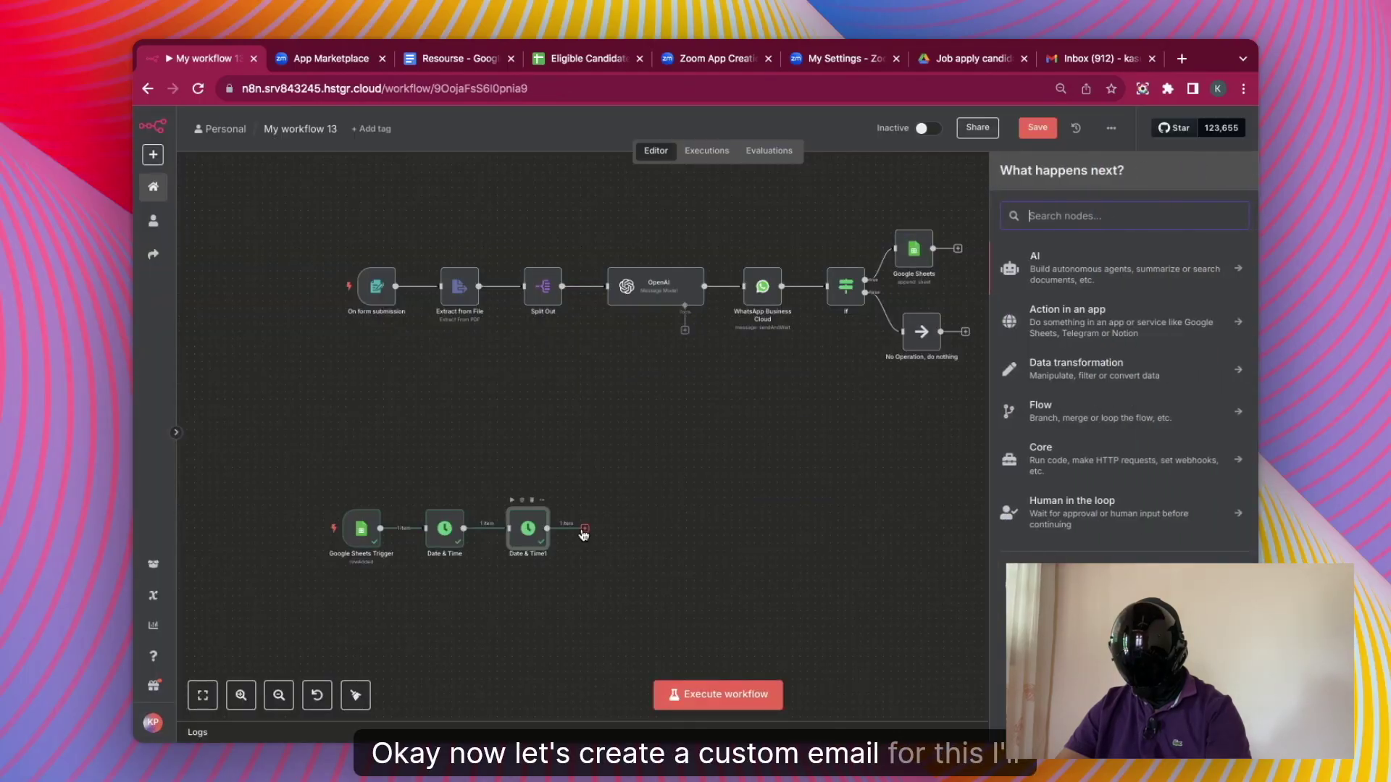
text(basoc)
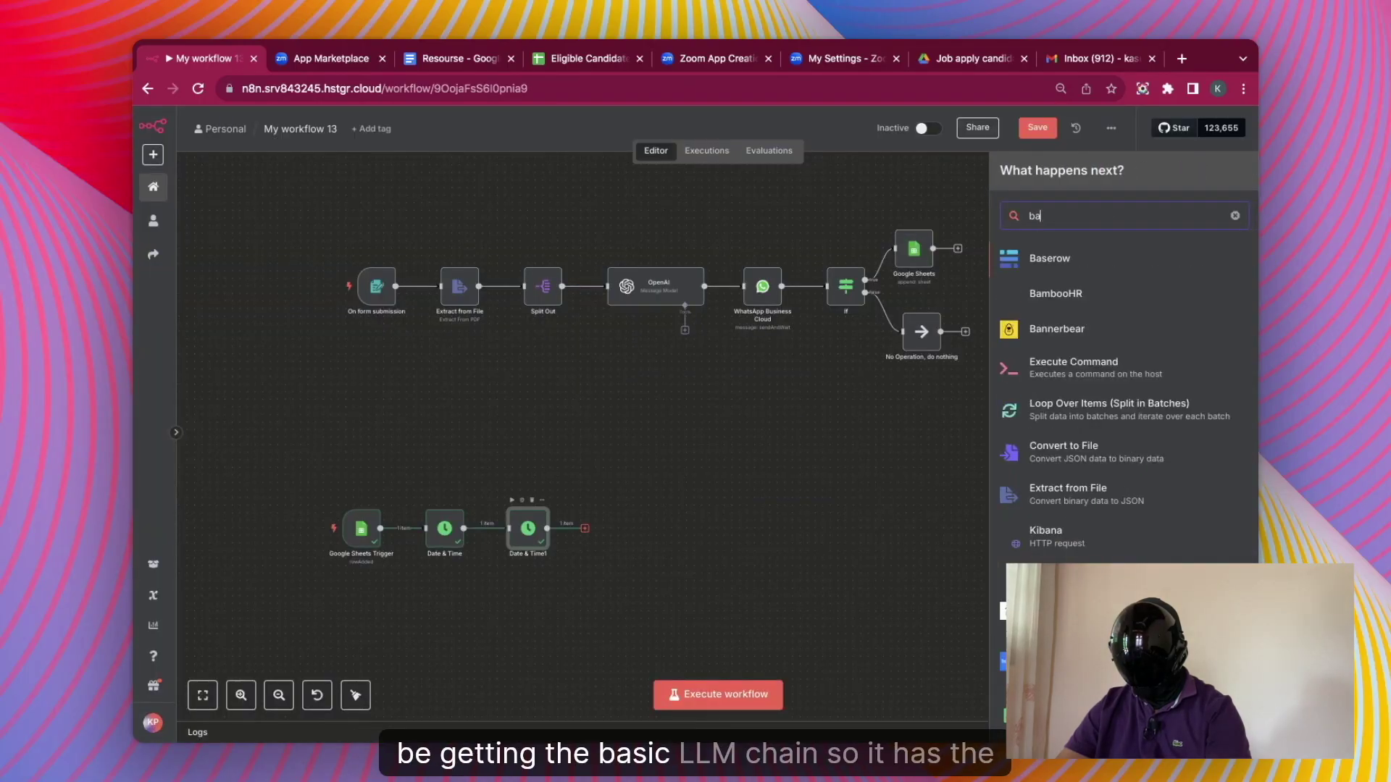
key(BackSpace)
key(BackSpace)
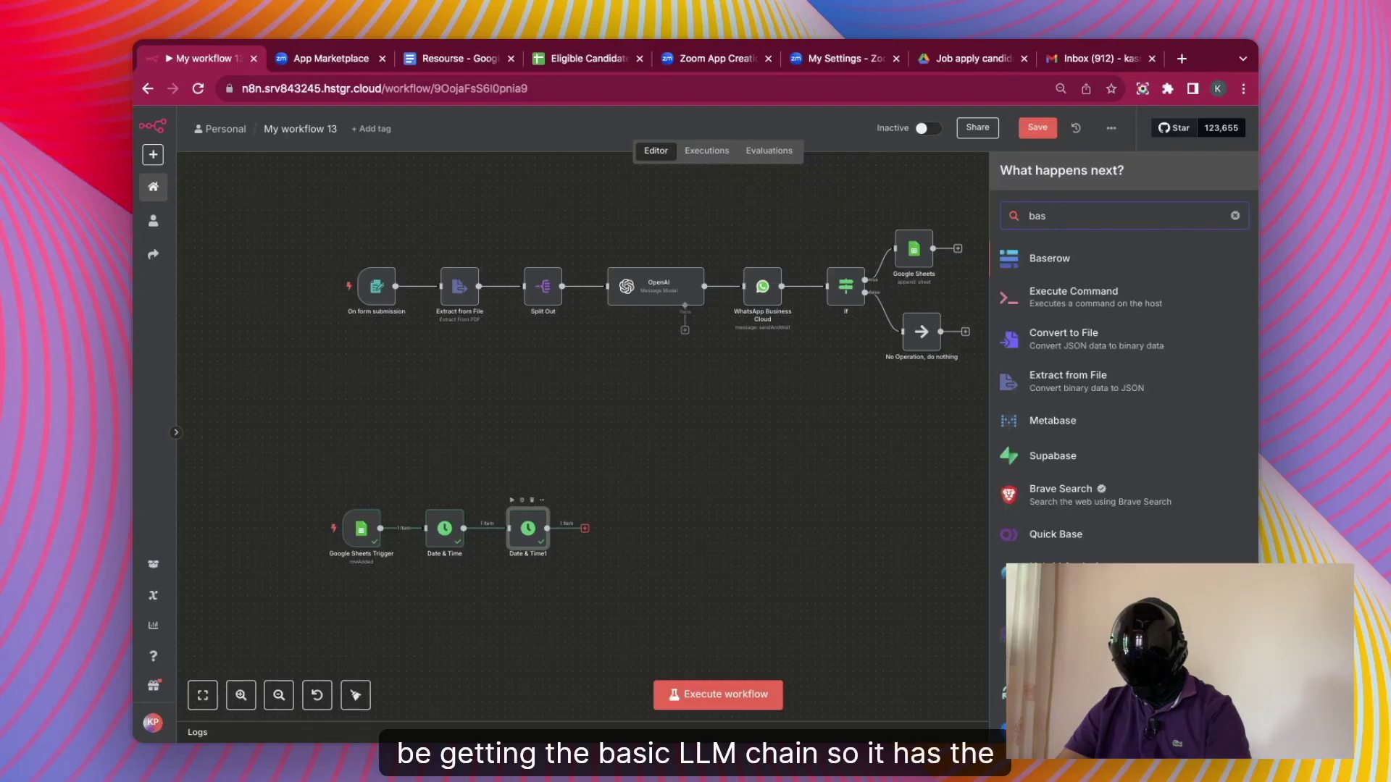
text(ic)
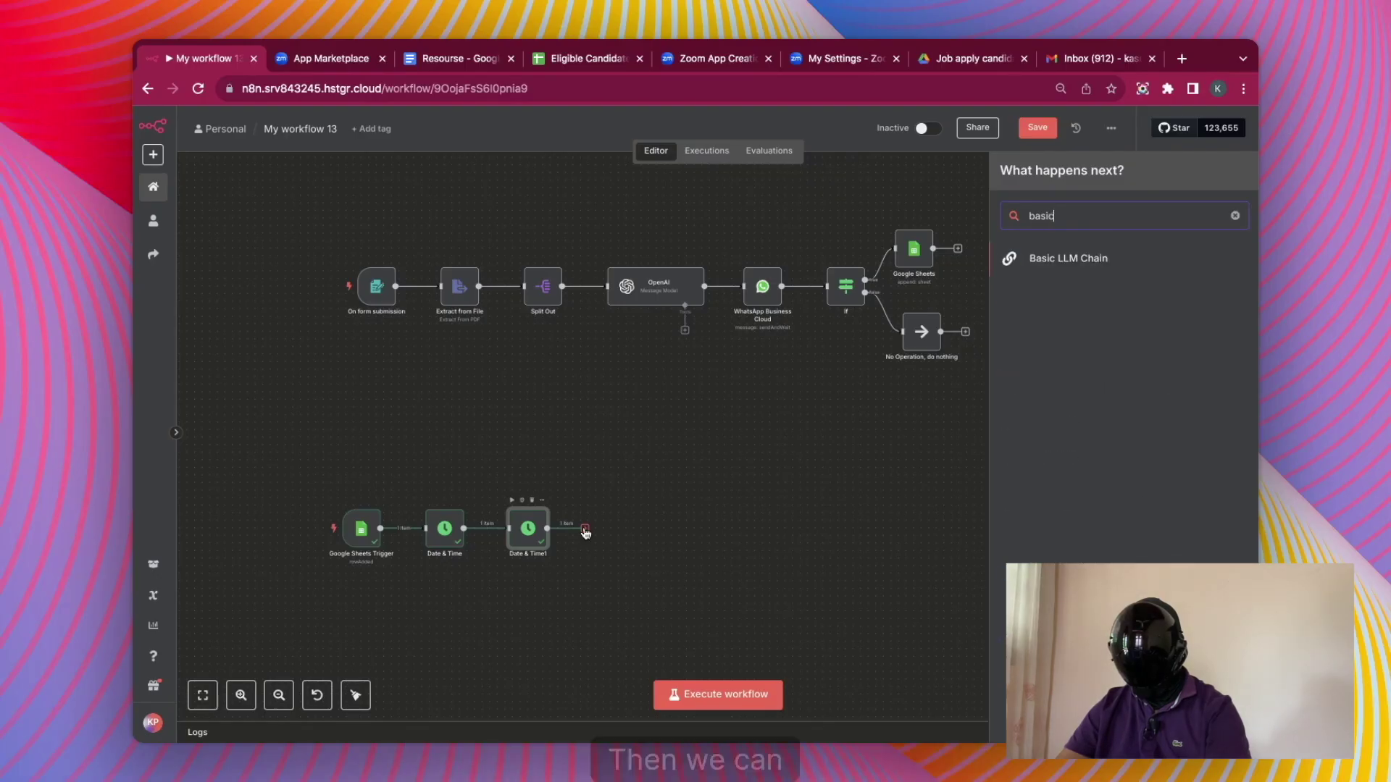
click(1116, 266)
- Set the chain's prompt source to Define below and paste in the Basic LLM Chain 1 Prompt copied from the Resourse Google Docs document
click(790, 255)
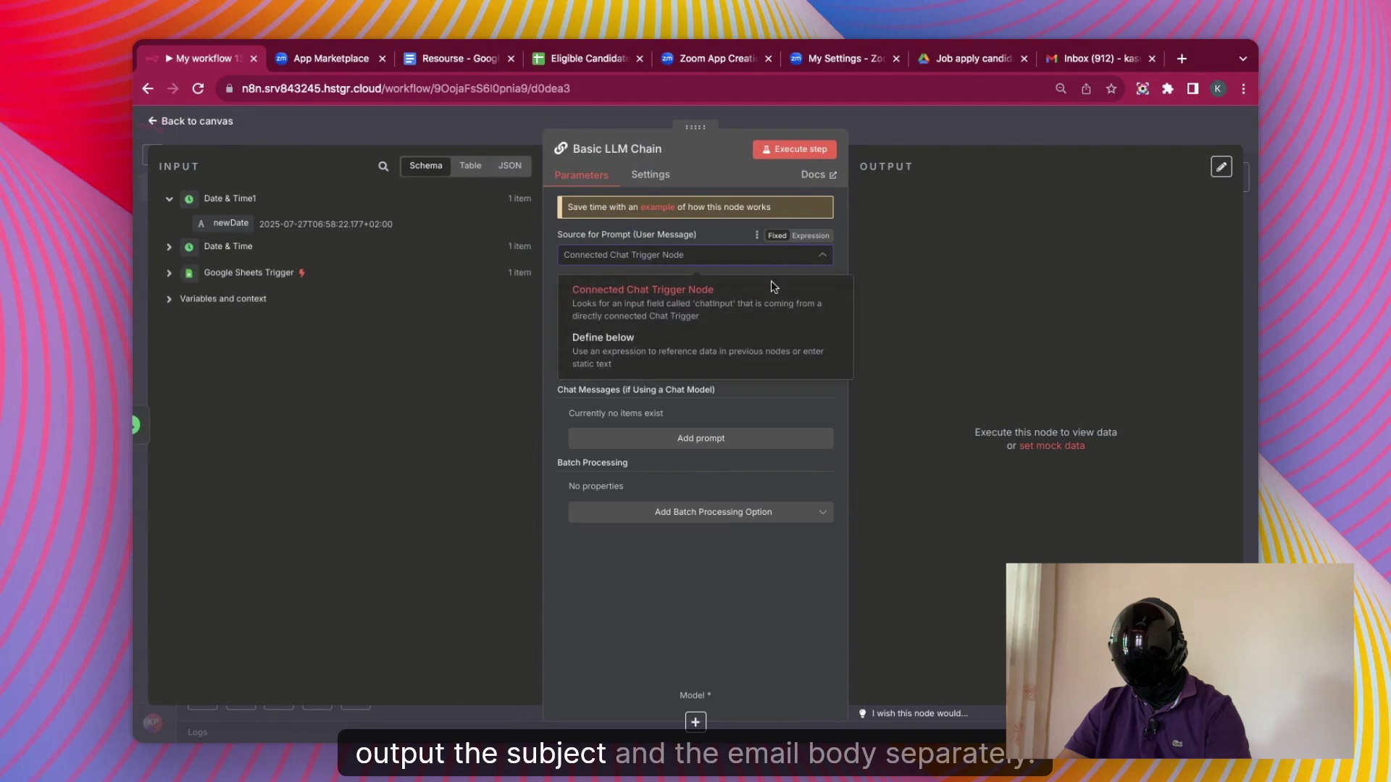
click(737, 357)
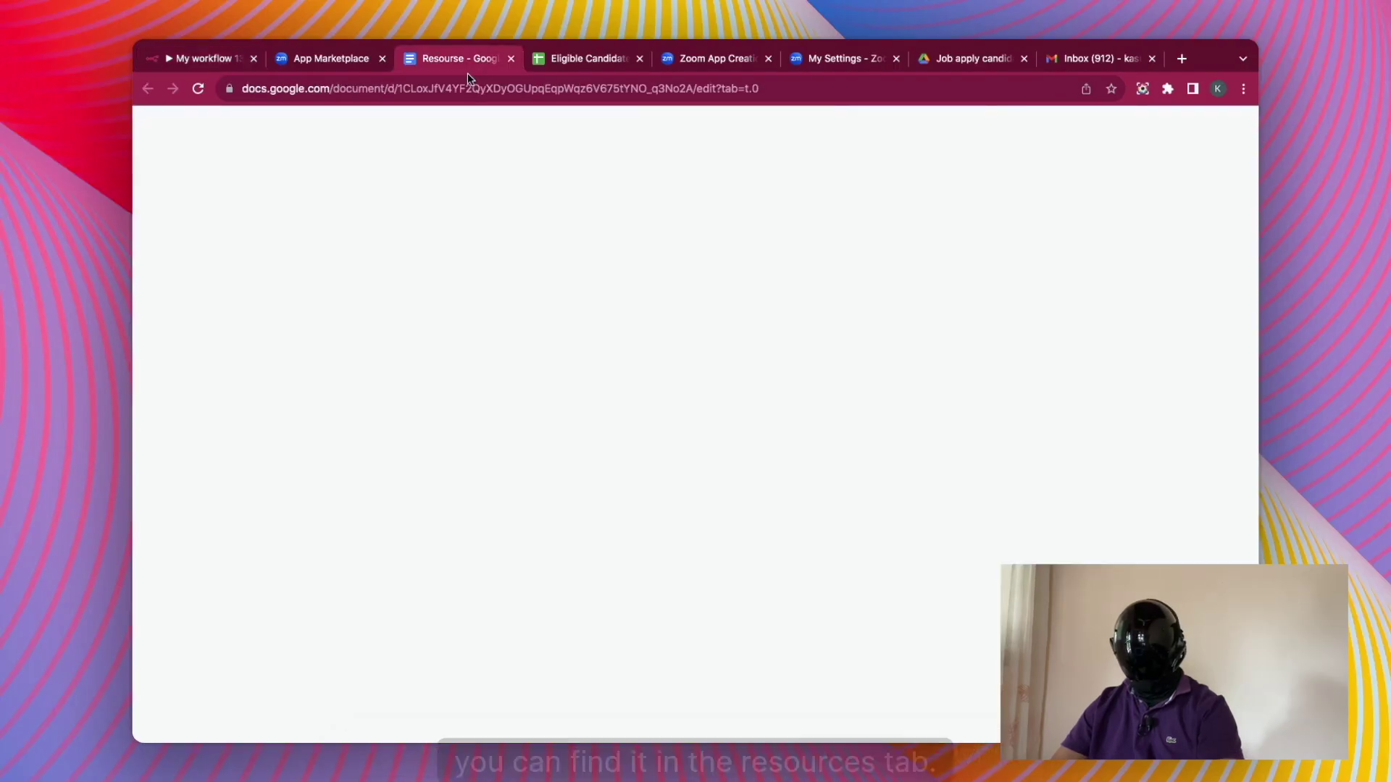
click(452, 58)
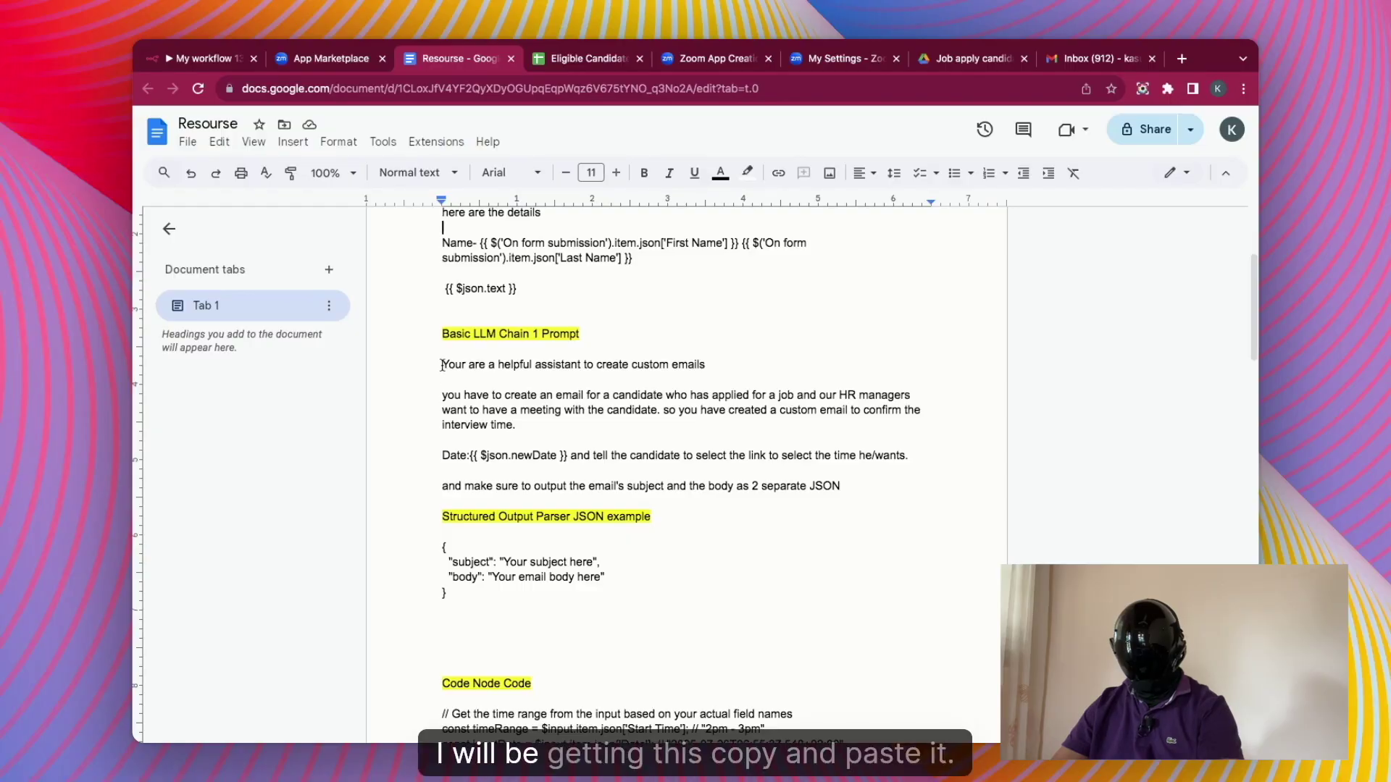
drag(442, 364, 515, 426)
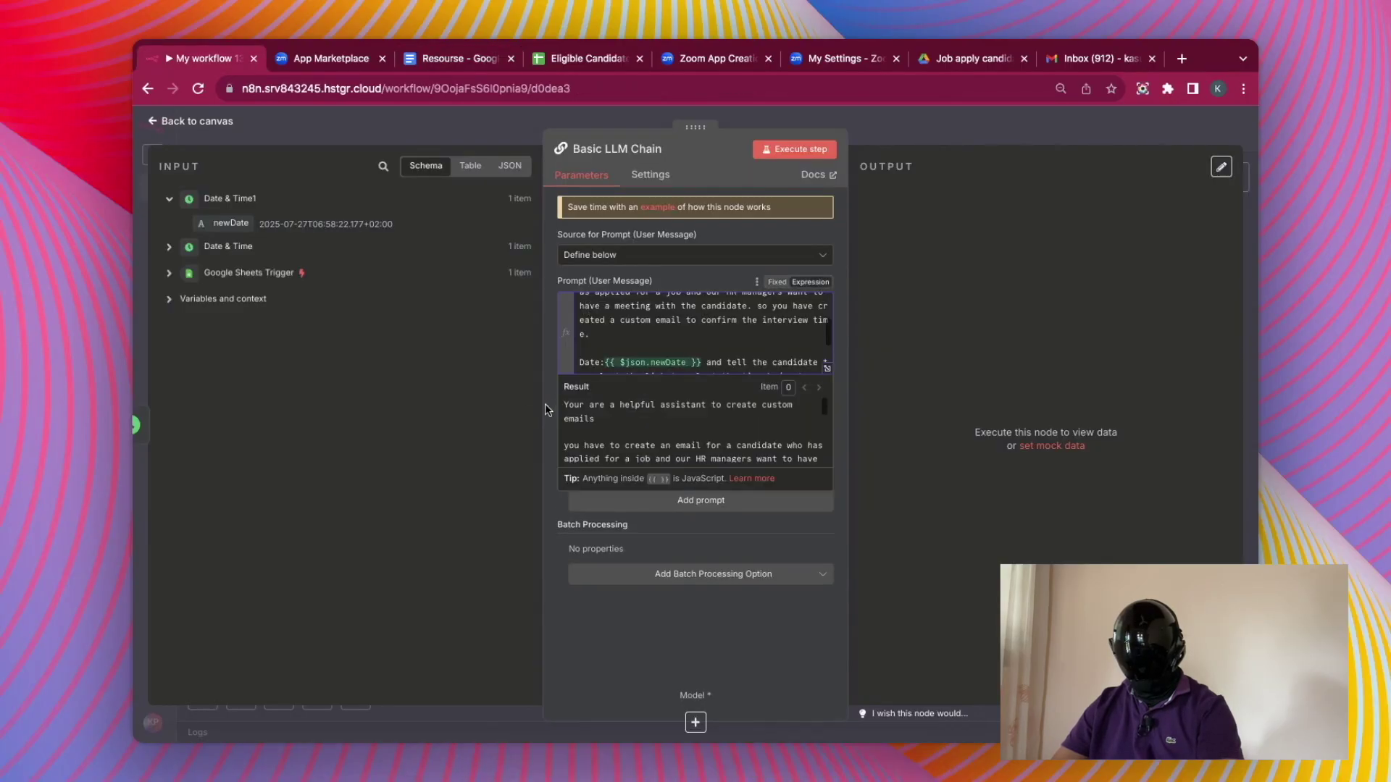
- Attach an OpenAI Chat Model sub-node using gpt-4o-mini to the Basic LLM Chain
click(693, 722)
click(1080, 354)
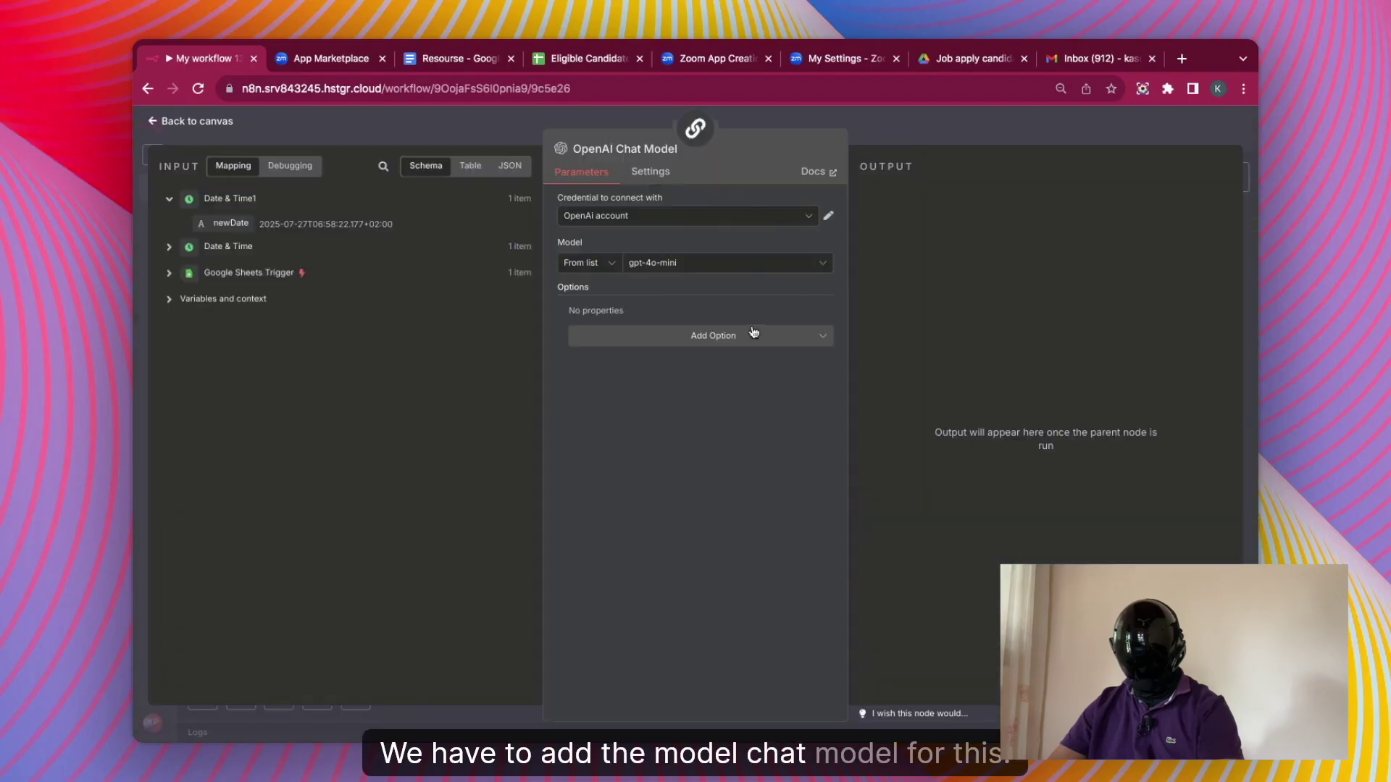
click(947, 156)
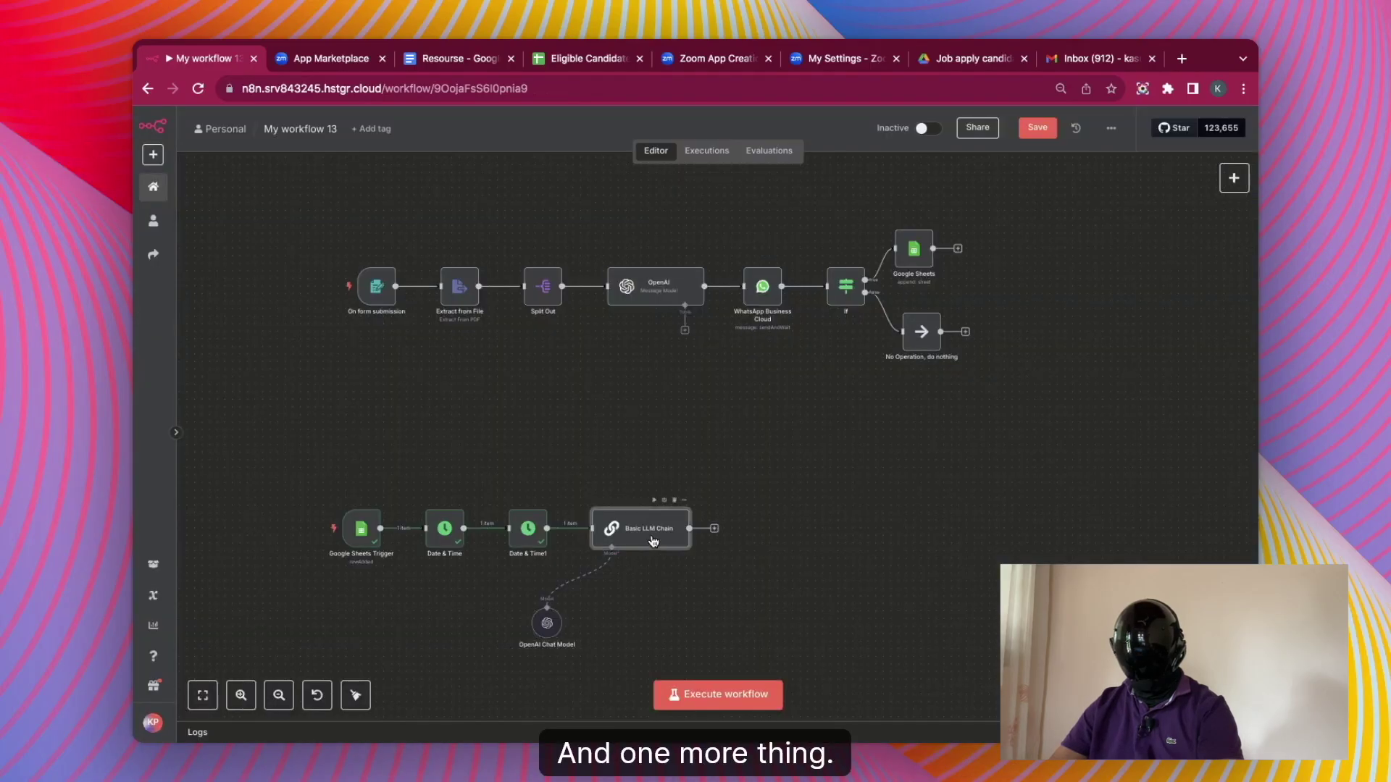
- Require a specific output format in the Basic LLM Chain and attach a Structured Output Parser to it
double_click(653, 541)
click(572, 430)
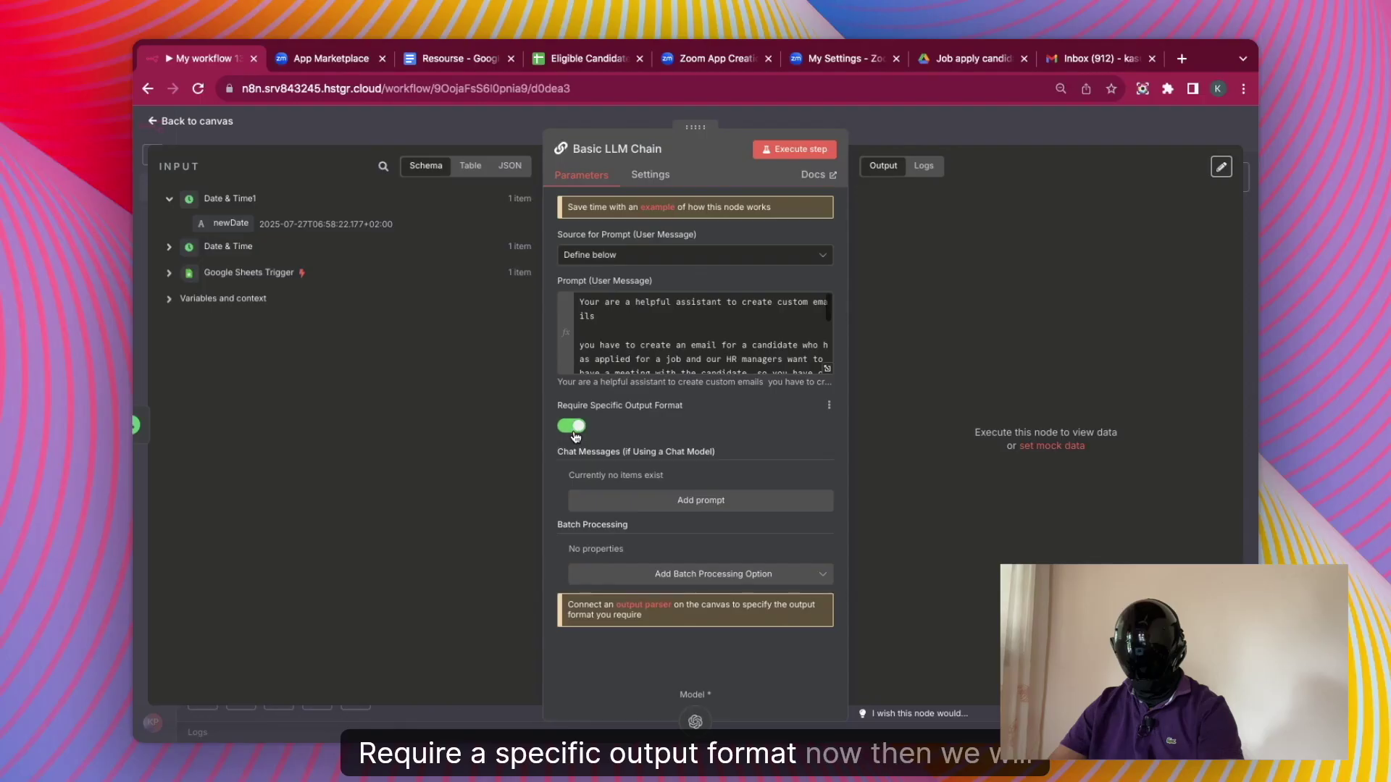
key(Escape)
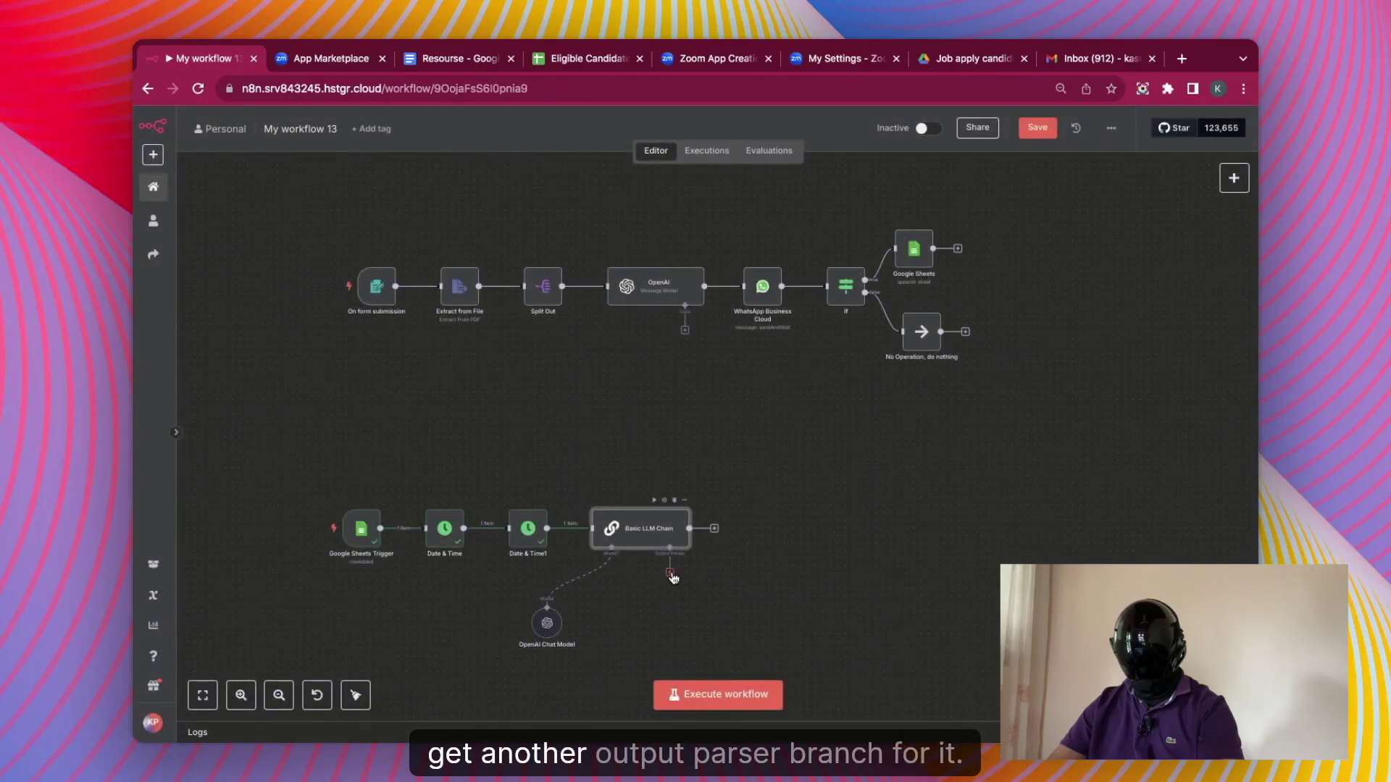
click(670, 573)
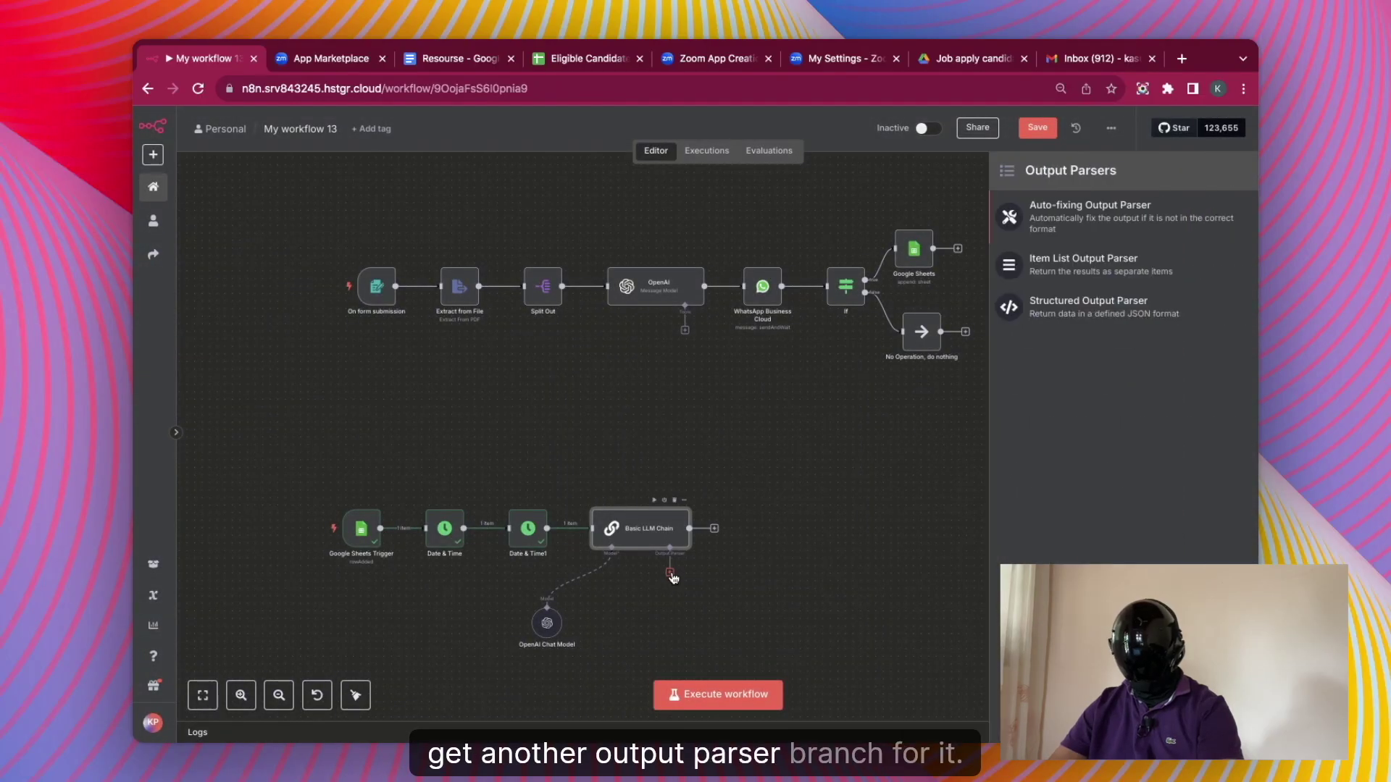
click(1078, 320)
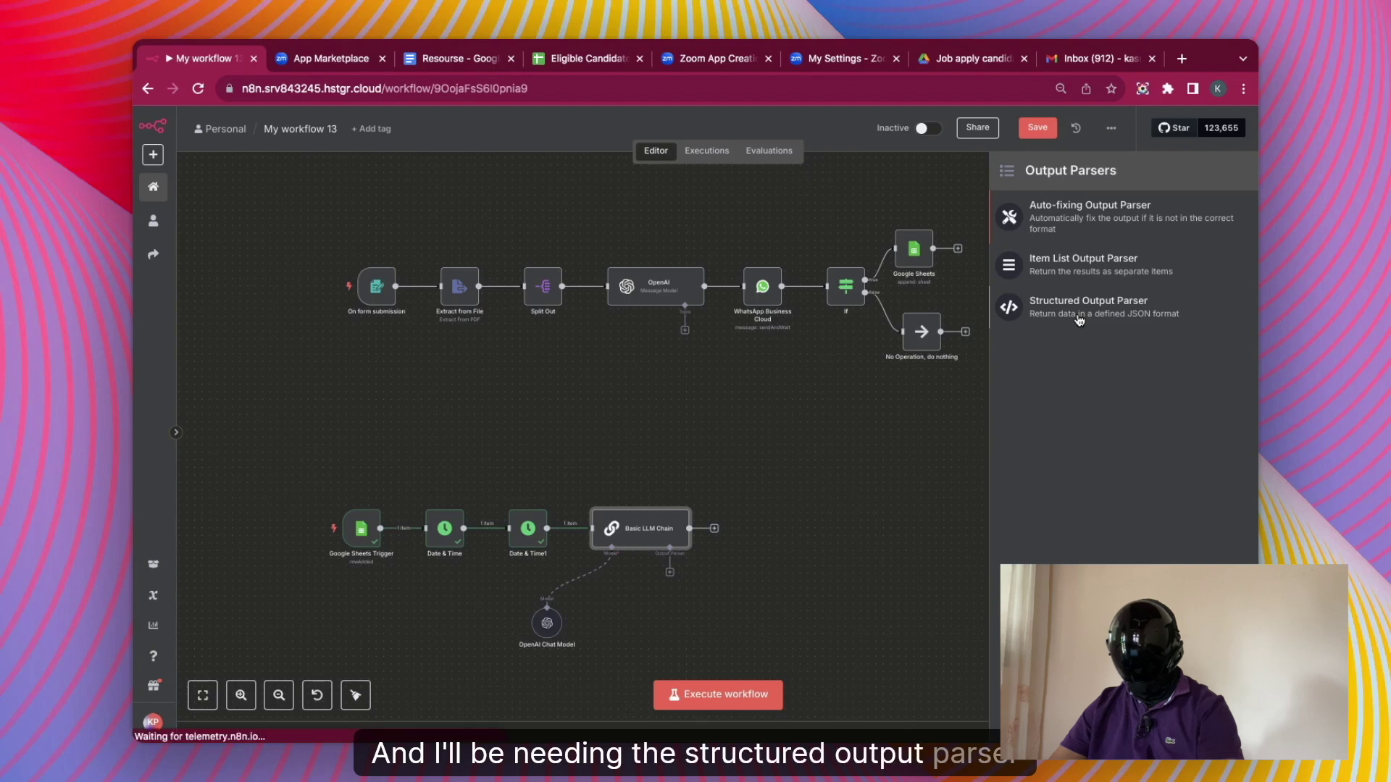
- Replace the parser's JSON example with the subject and body example copied from the Resourse document
drag(649, 355, 601, 275)
key(BackSpace)
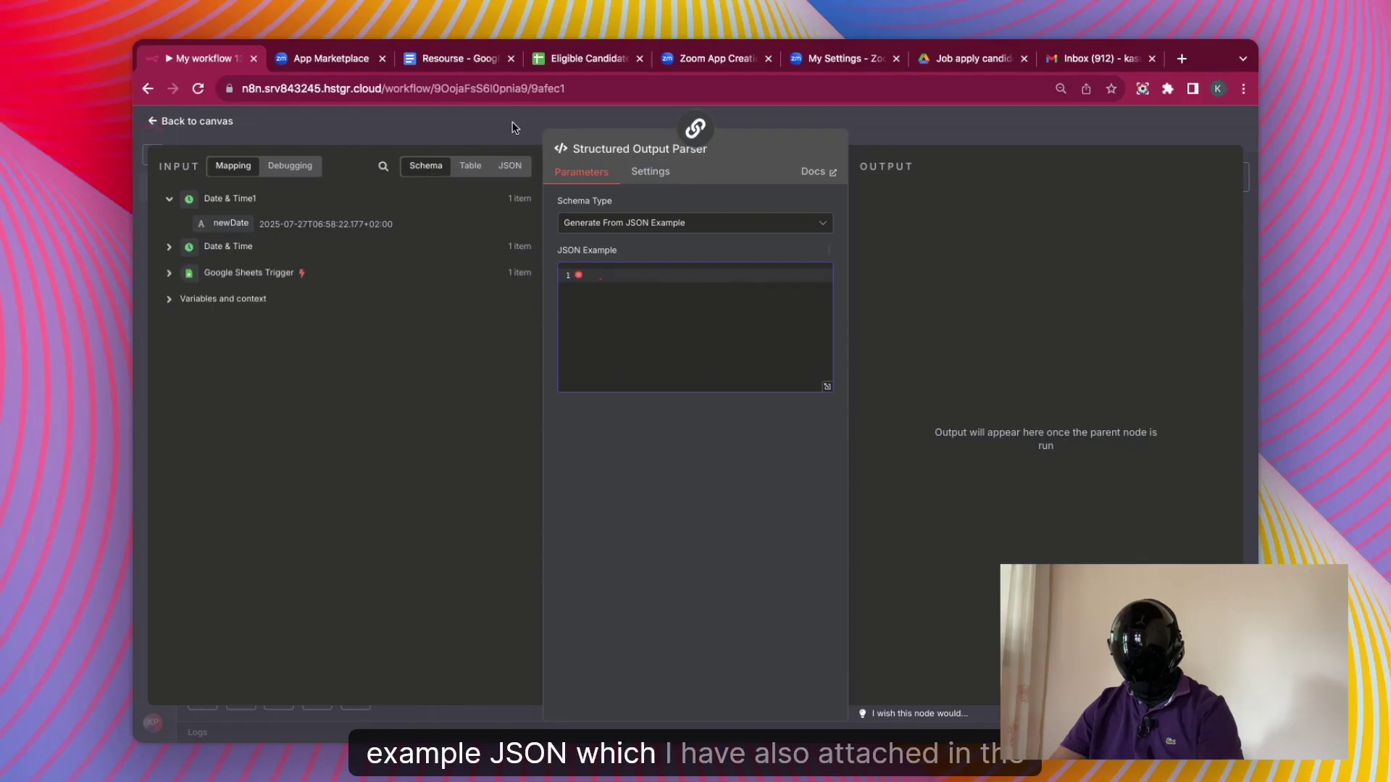
click(484, 64)
drag(441, 546, 466, 620)
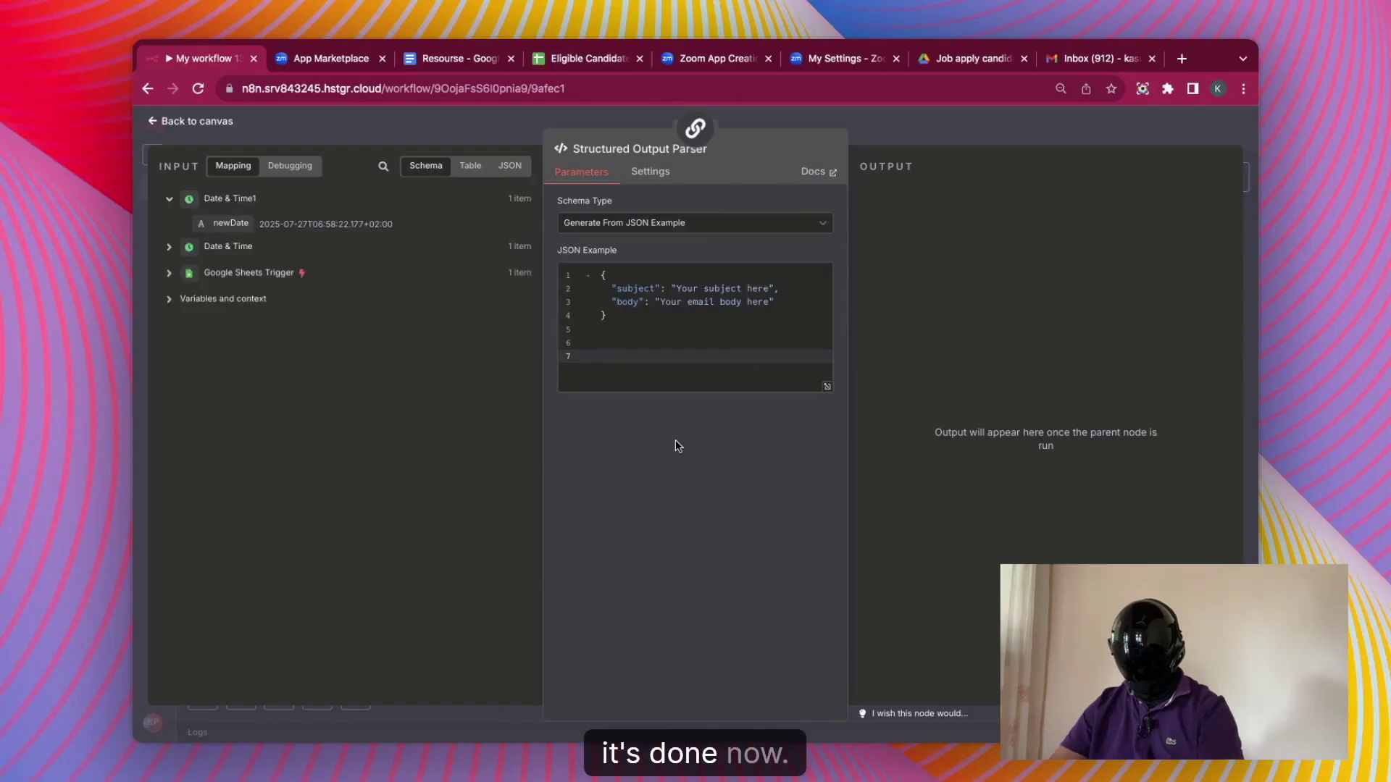
key(Escape)
- Execute the Basic LLM Chain and review the email subject and body it generates
click(655, 501)
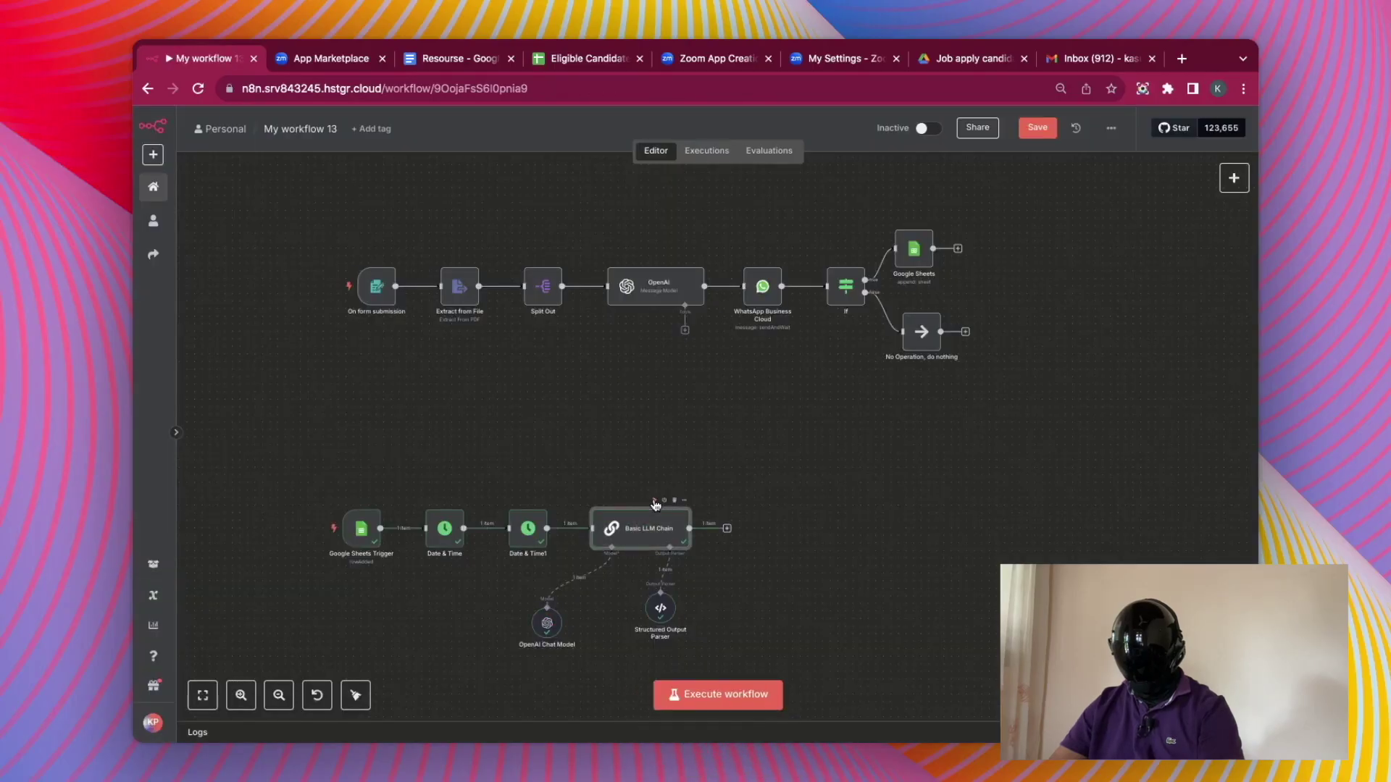
click(727, 529)
double_click(667, 547)
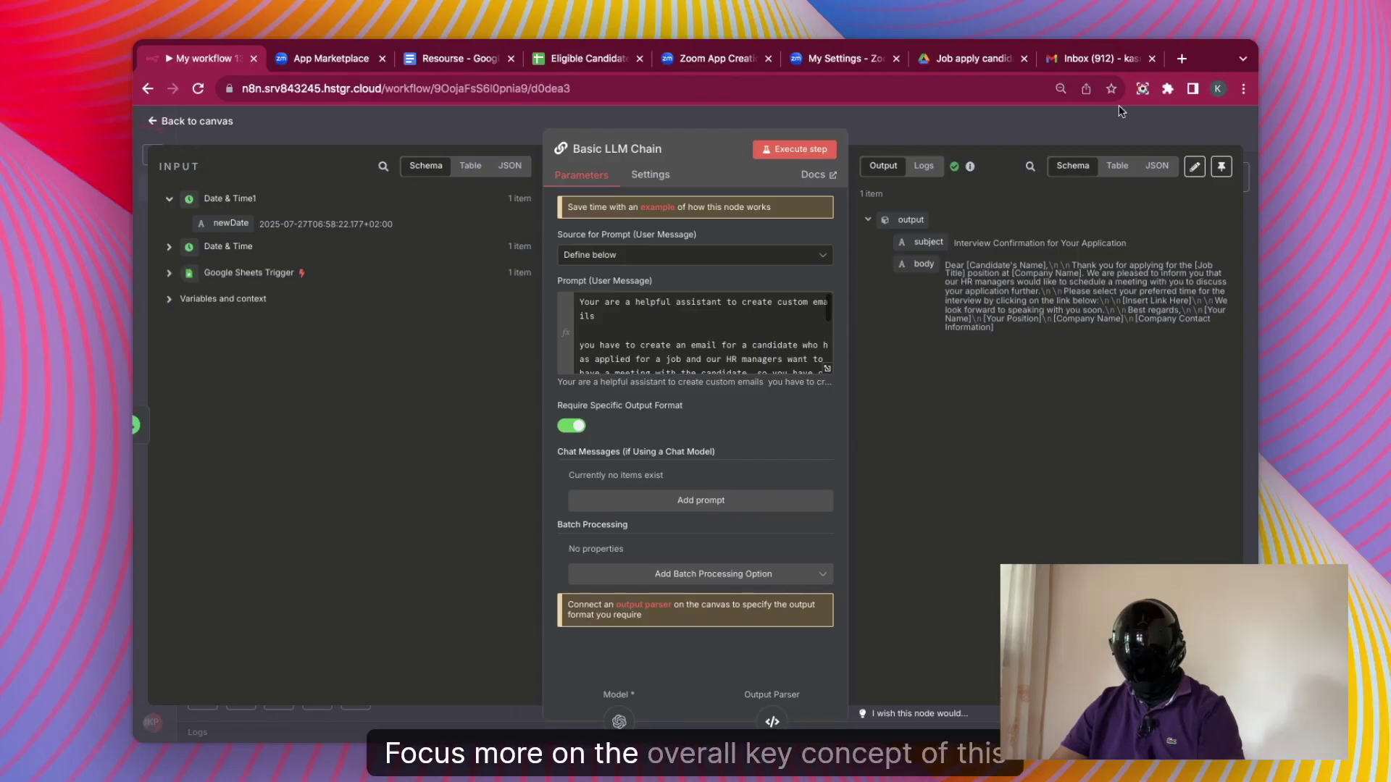
click(1115, 128)
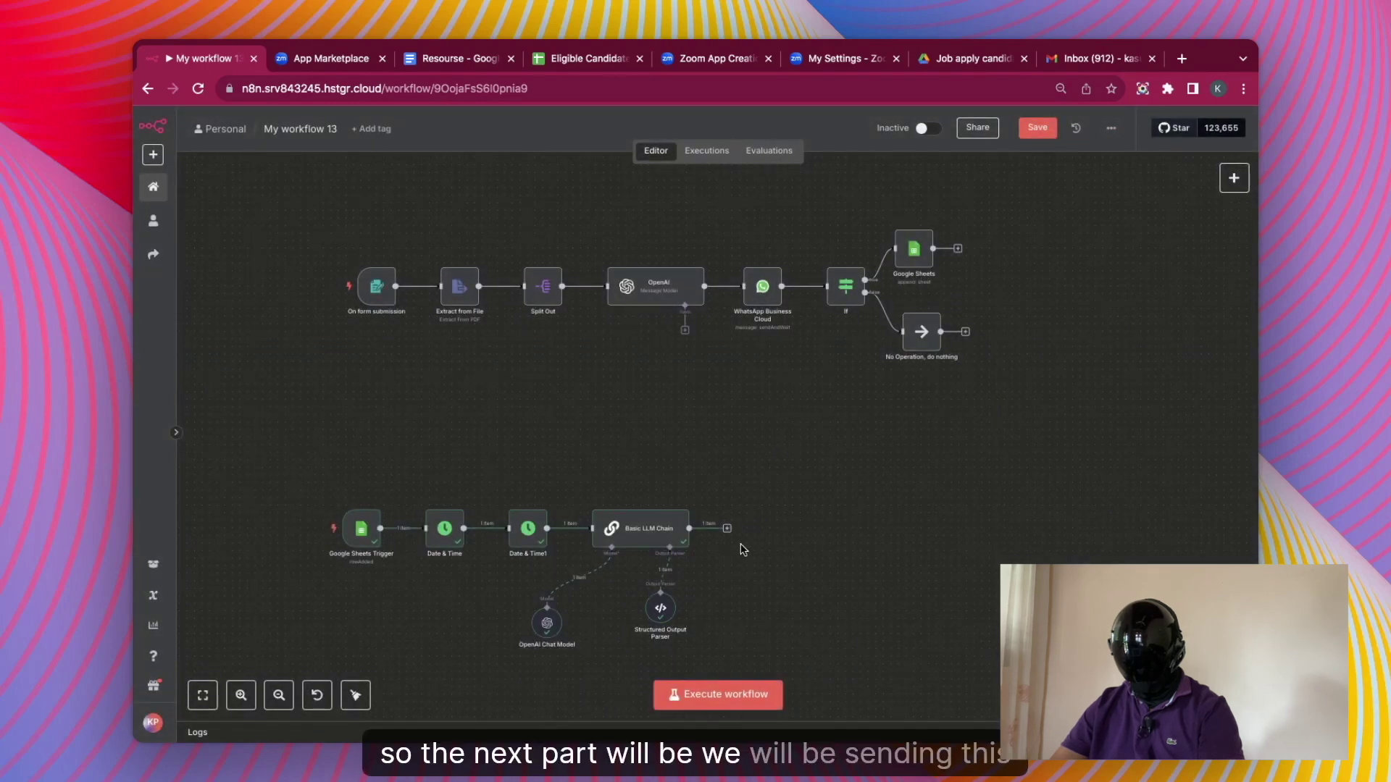
- Append the human-in-the-loop Gmail node for Send and Wait for Response after the Basic LLM Chain
click(727, 530)
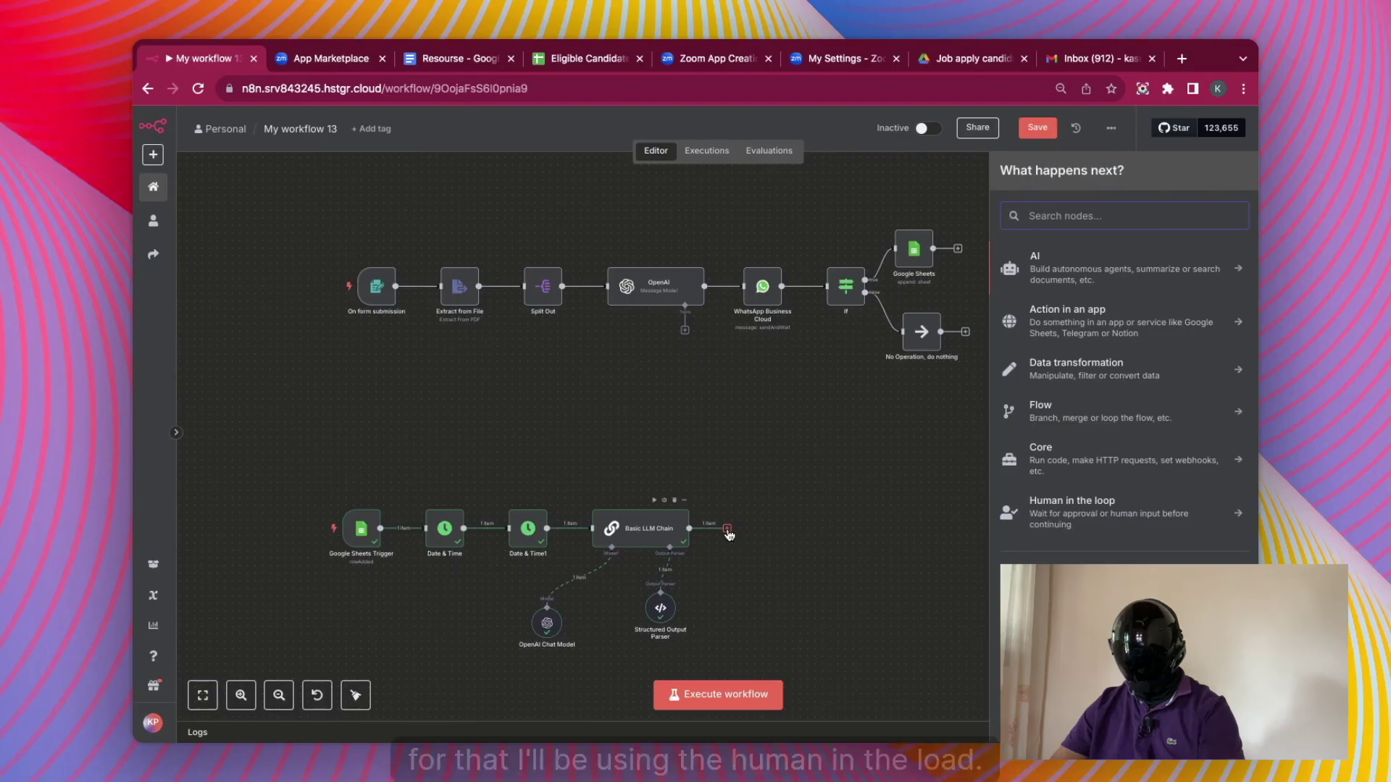
text(hu)
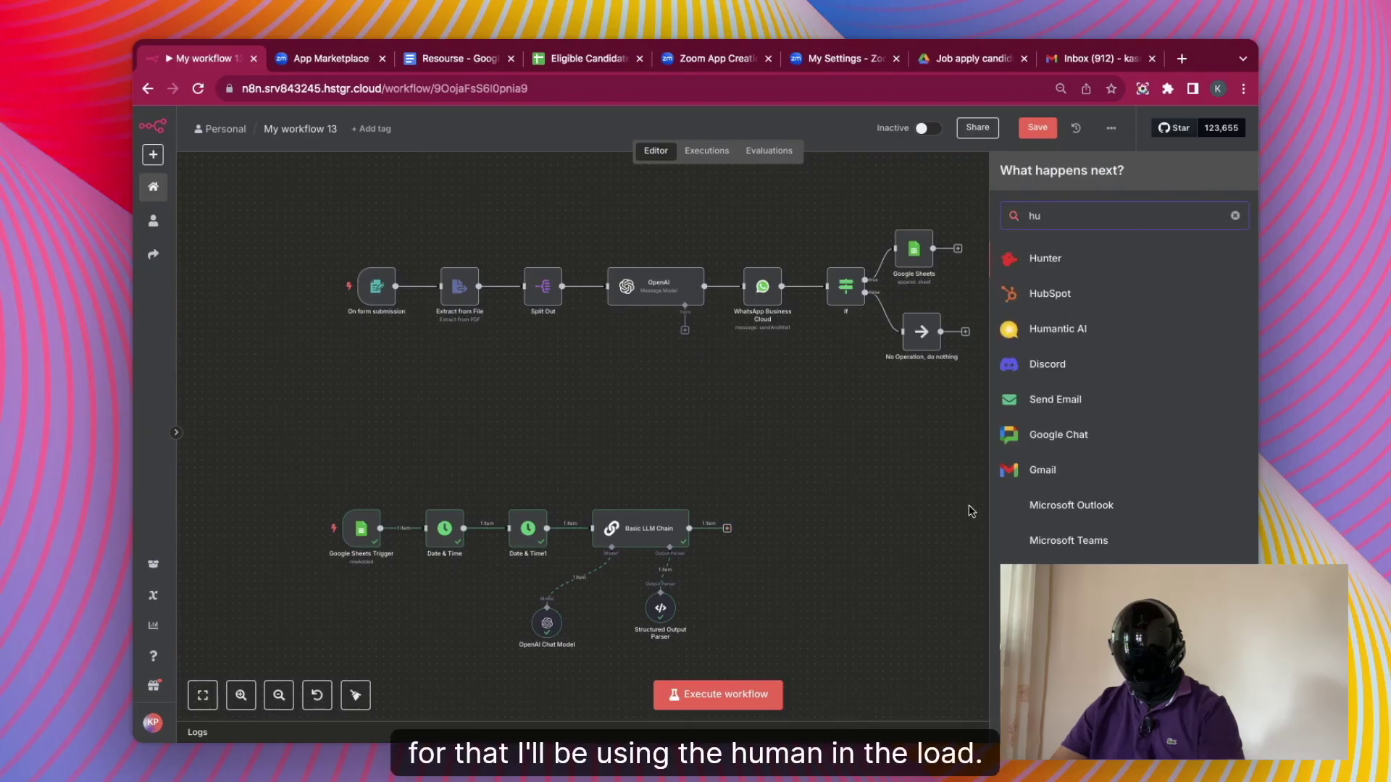
click(1237, 216)
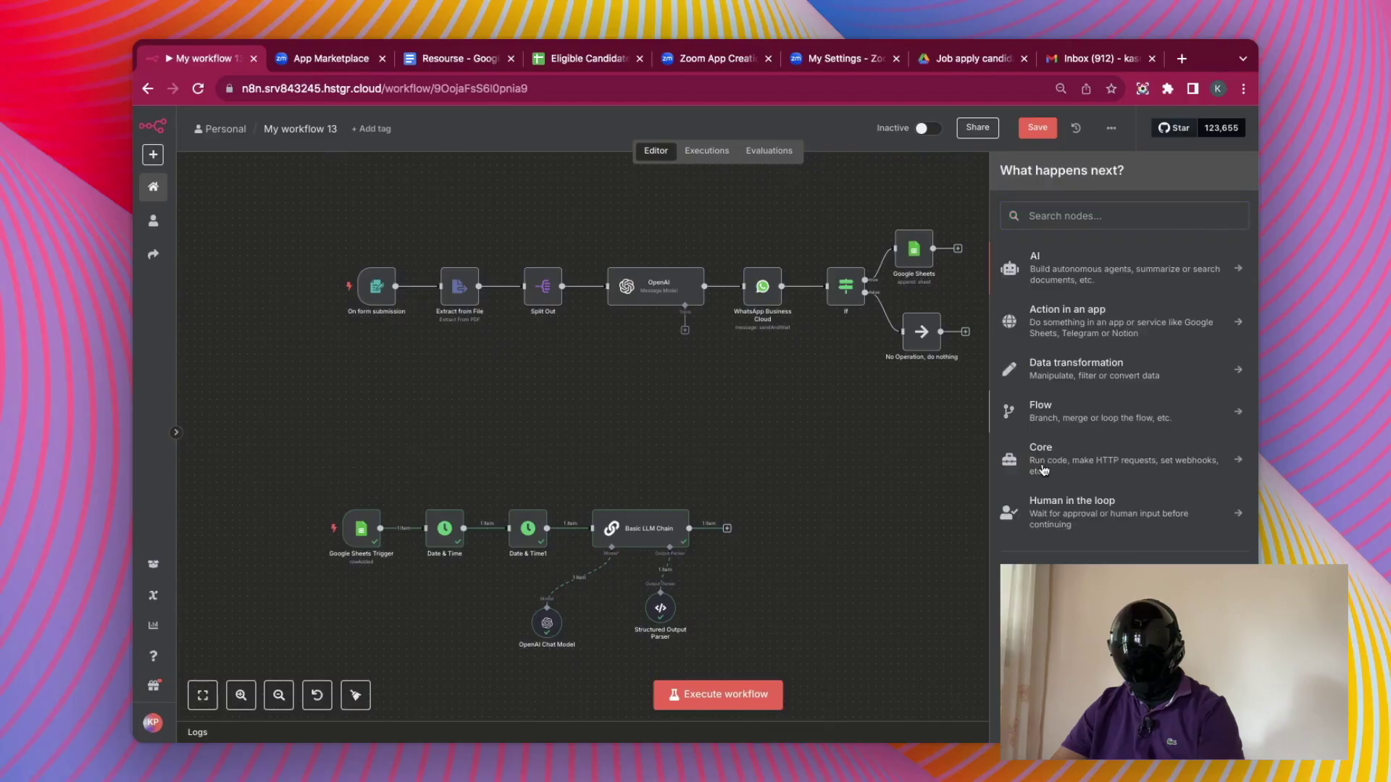
click(1096, 509)
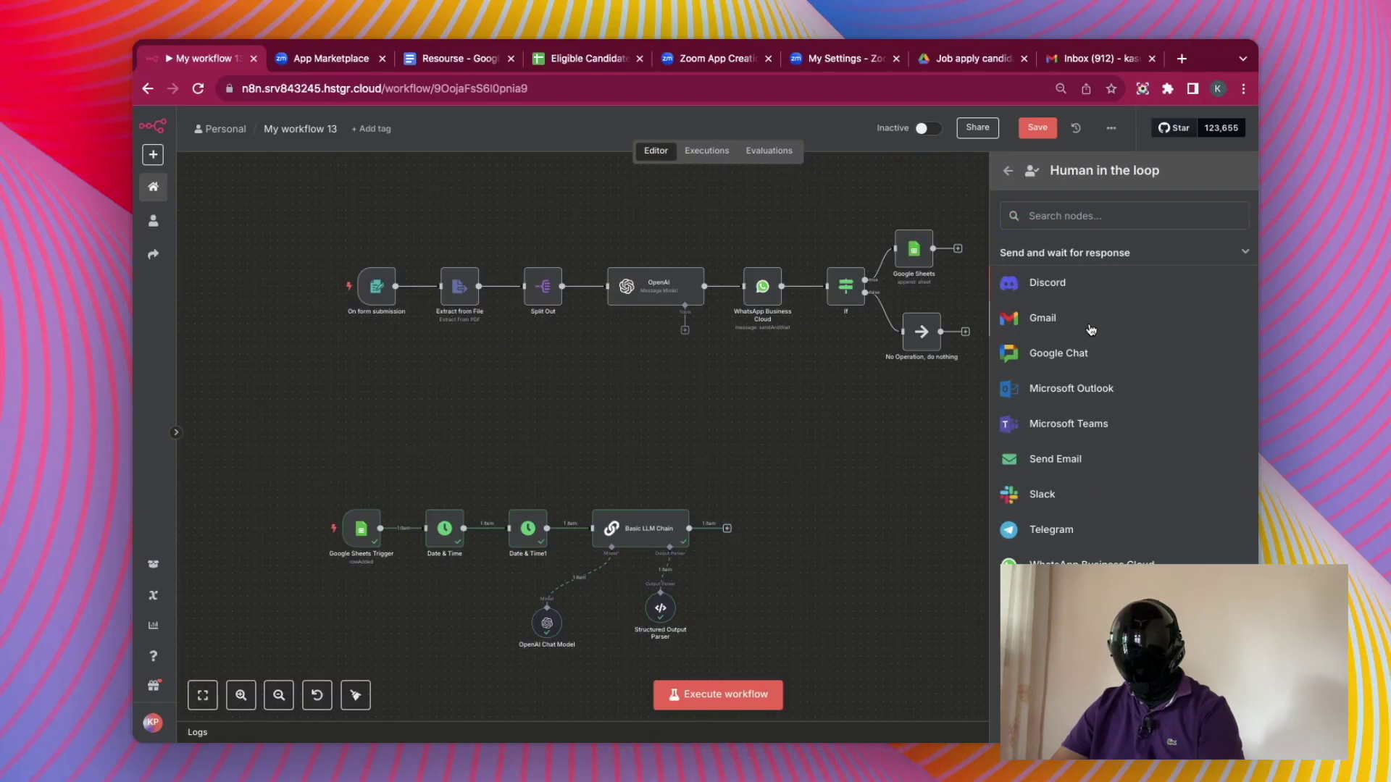
click(1091, 330)
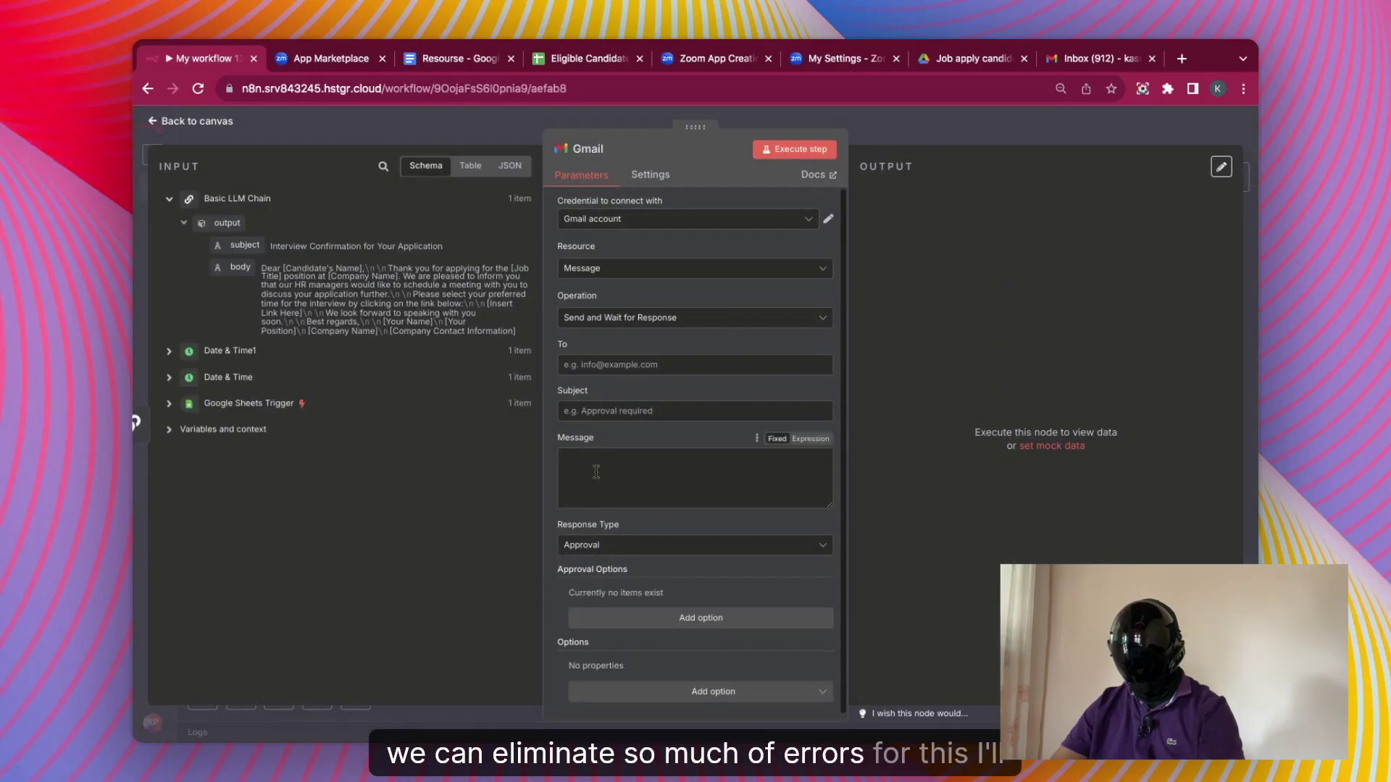
- Map the Gmail recipient to the trigger's Email field, and the subject and message to the LLM chain's subject and body outputs
click(217, 404)
drag(225, 371, 580, 365)
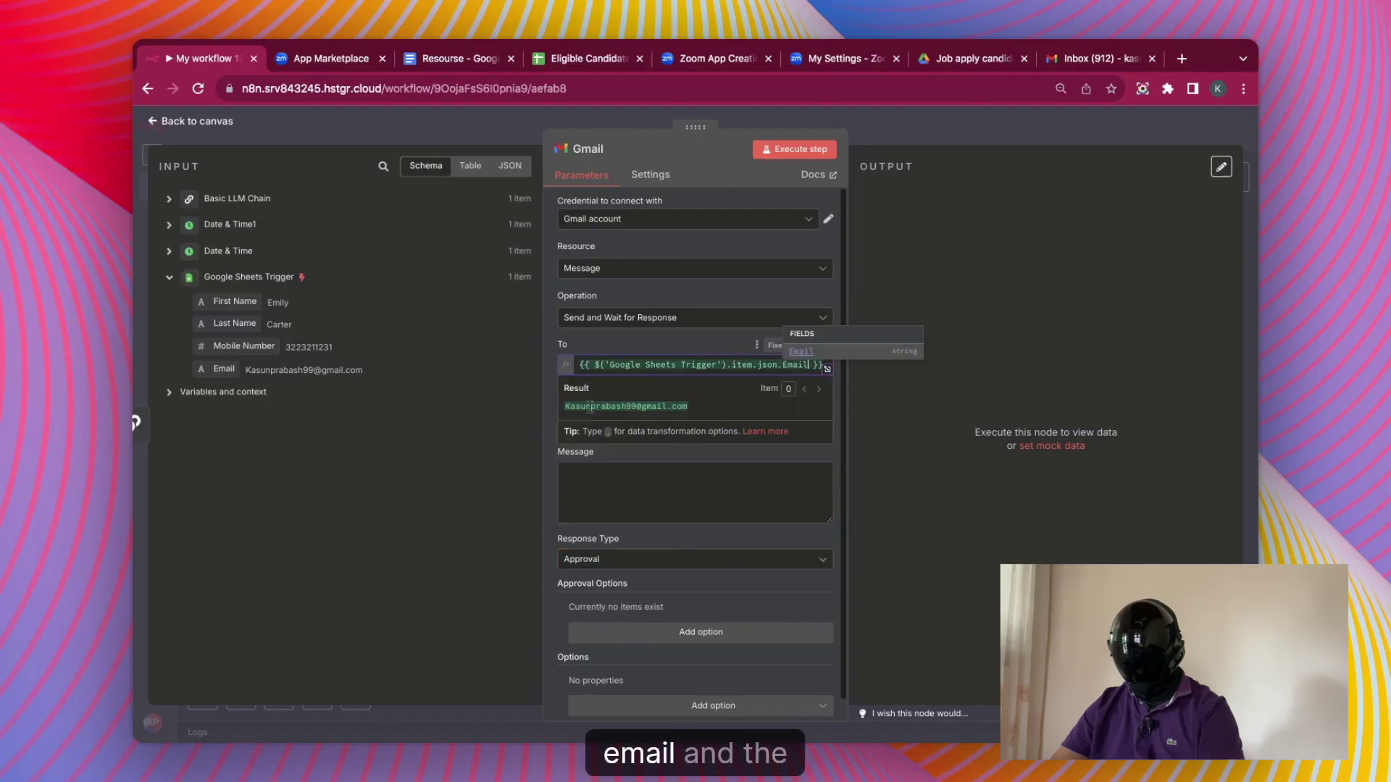
click(590, 407)
click(221, 198)
drag(245, 245, 579, 426)
drag(240, 268, 564, 485)
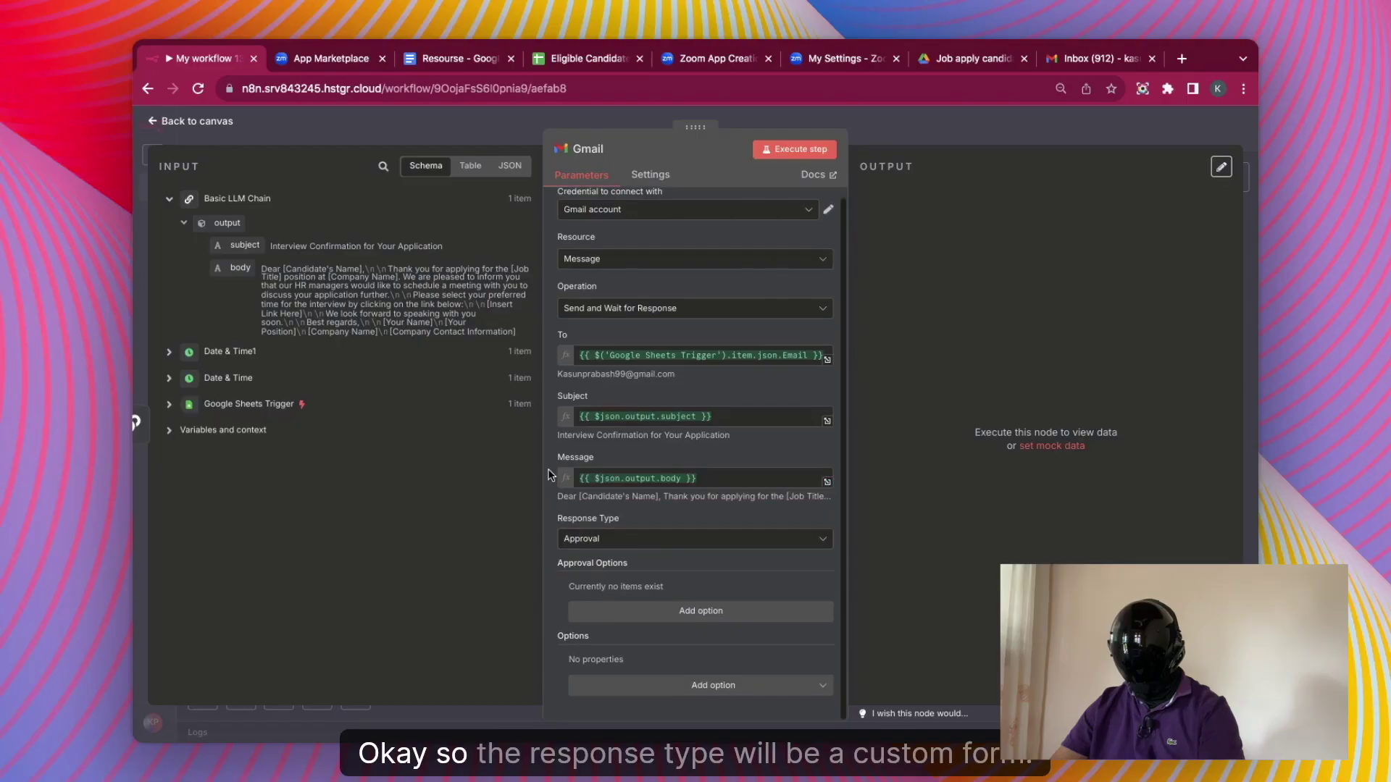
- Set the response type to Custom Form and add a Dropdown List form element named "Select the time"
click(640, 545)
click(636, 655)
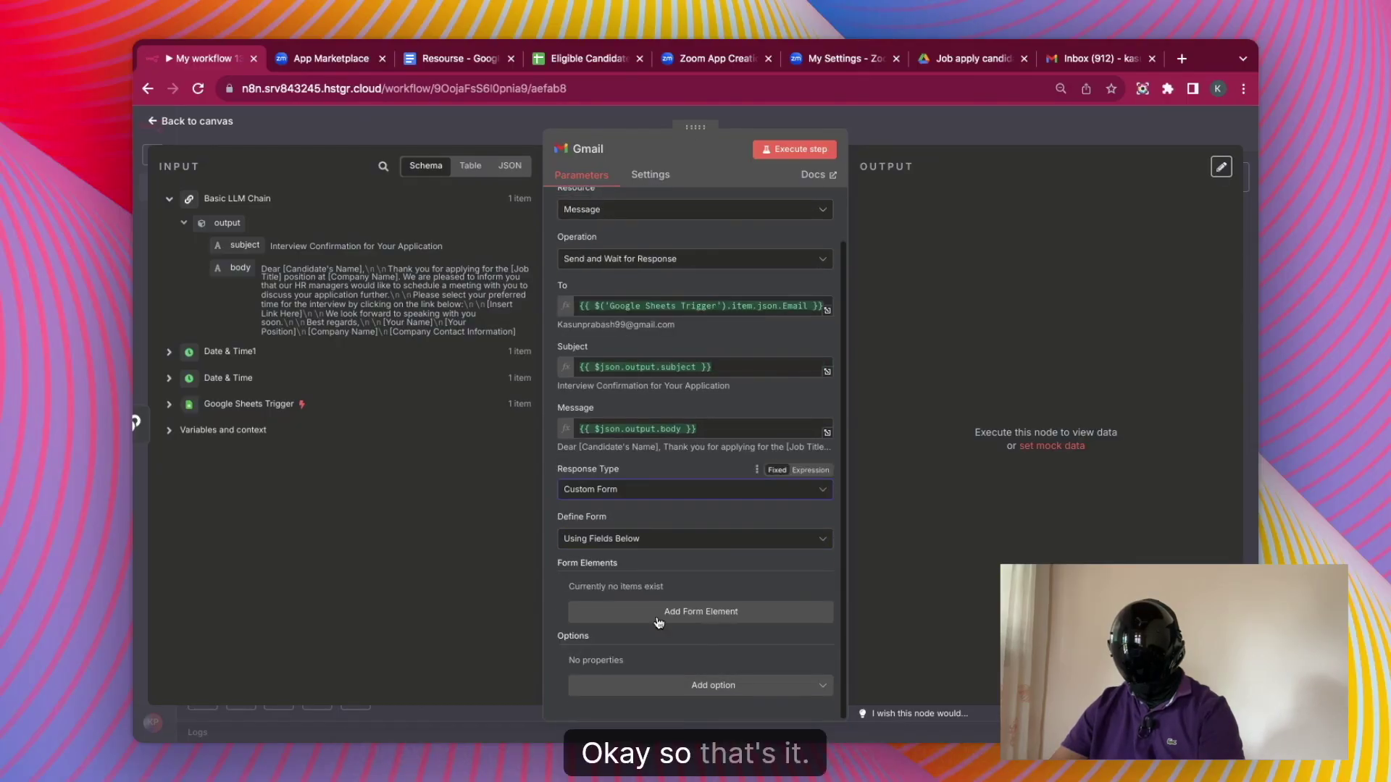
click(658, 621)
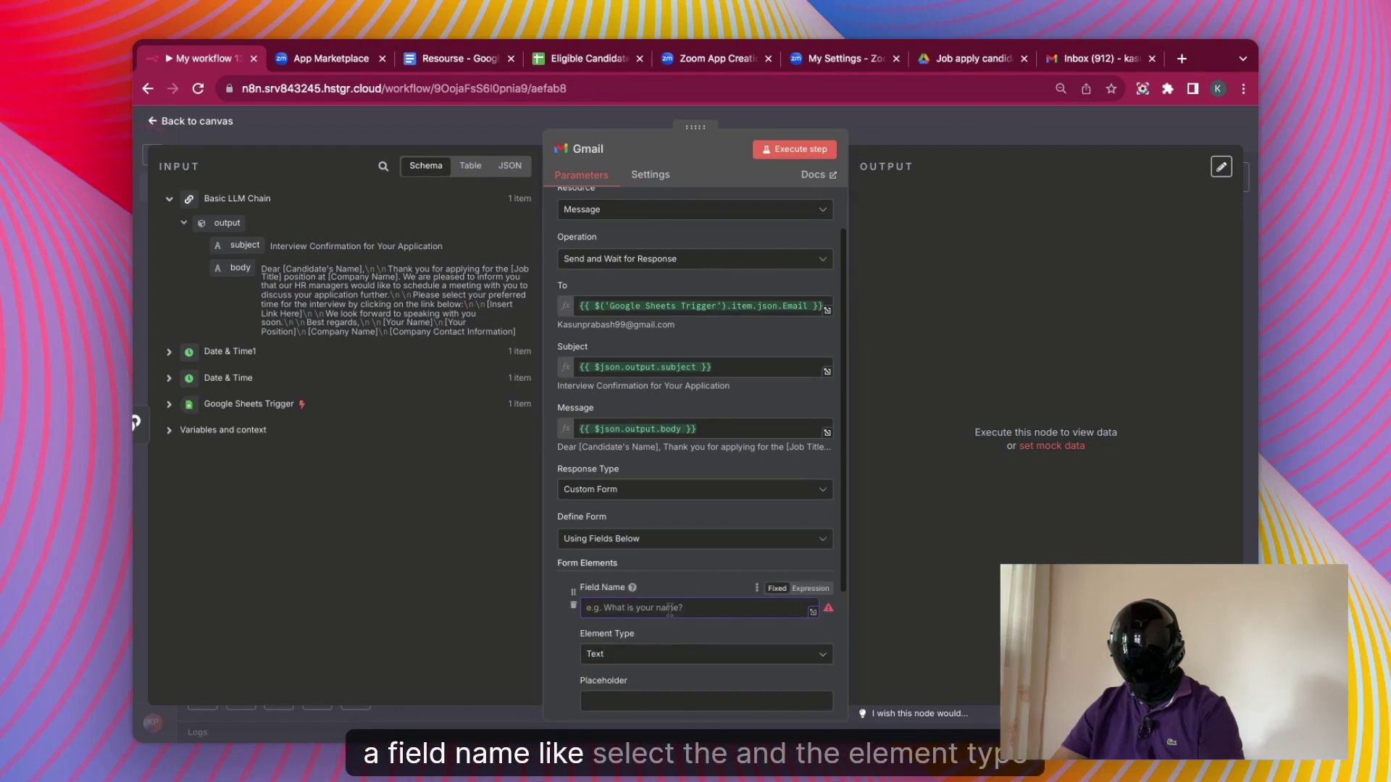
scroll(677, 529, down, 2)
click(677, 526)
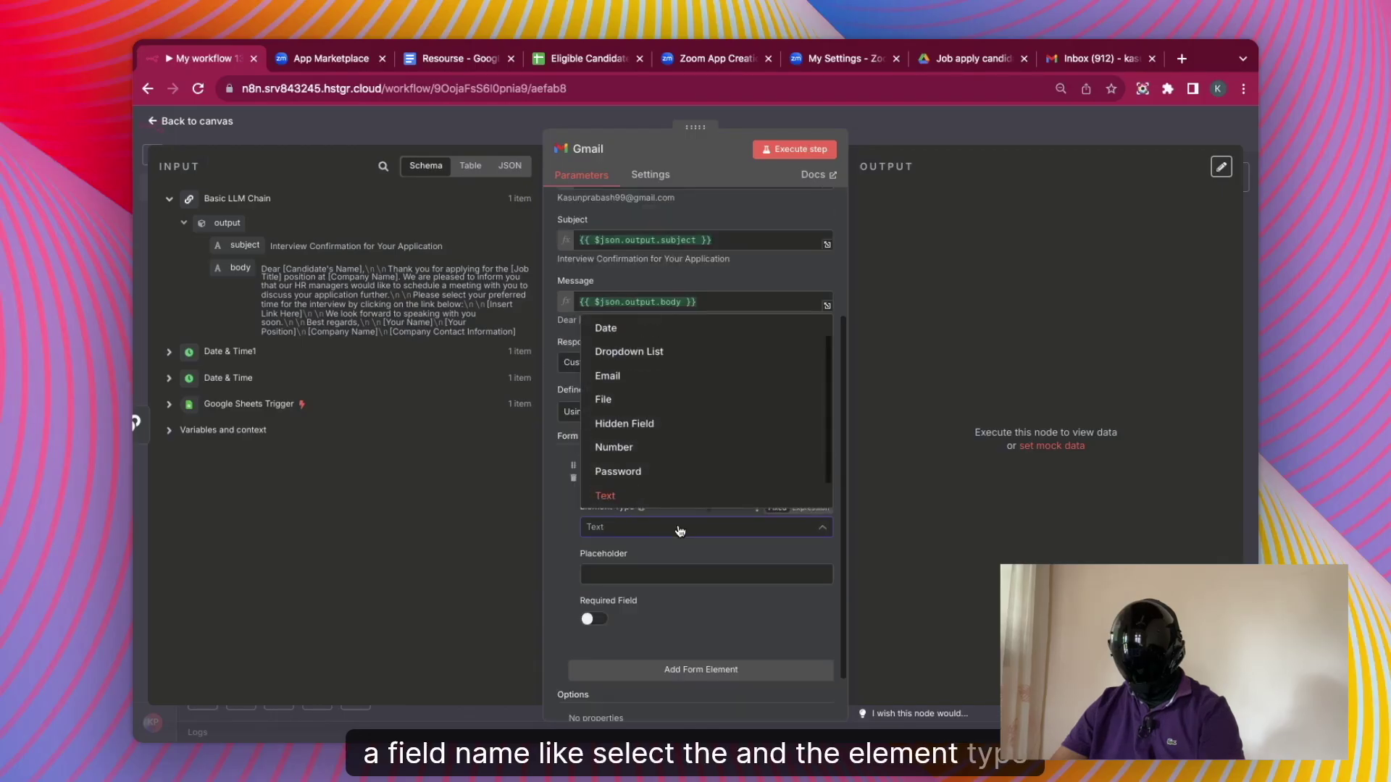
click(715, 358)
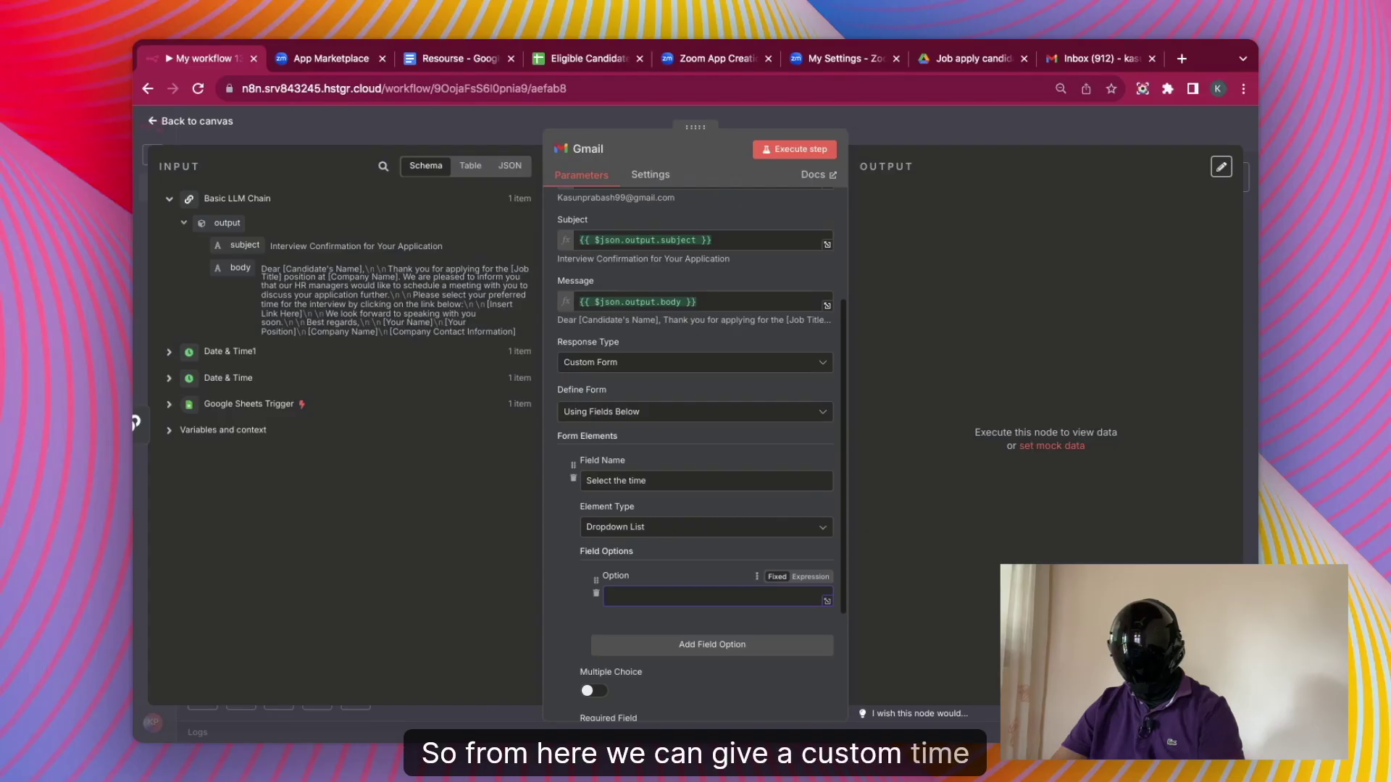
- Add the dropdown options 1pm-2pm and 2pm-3pm, leaving Multiple Choice off
text(1pm)
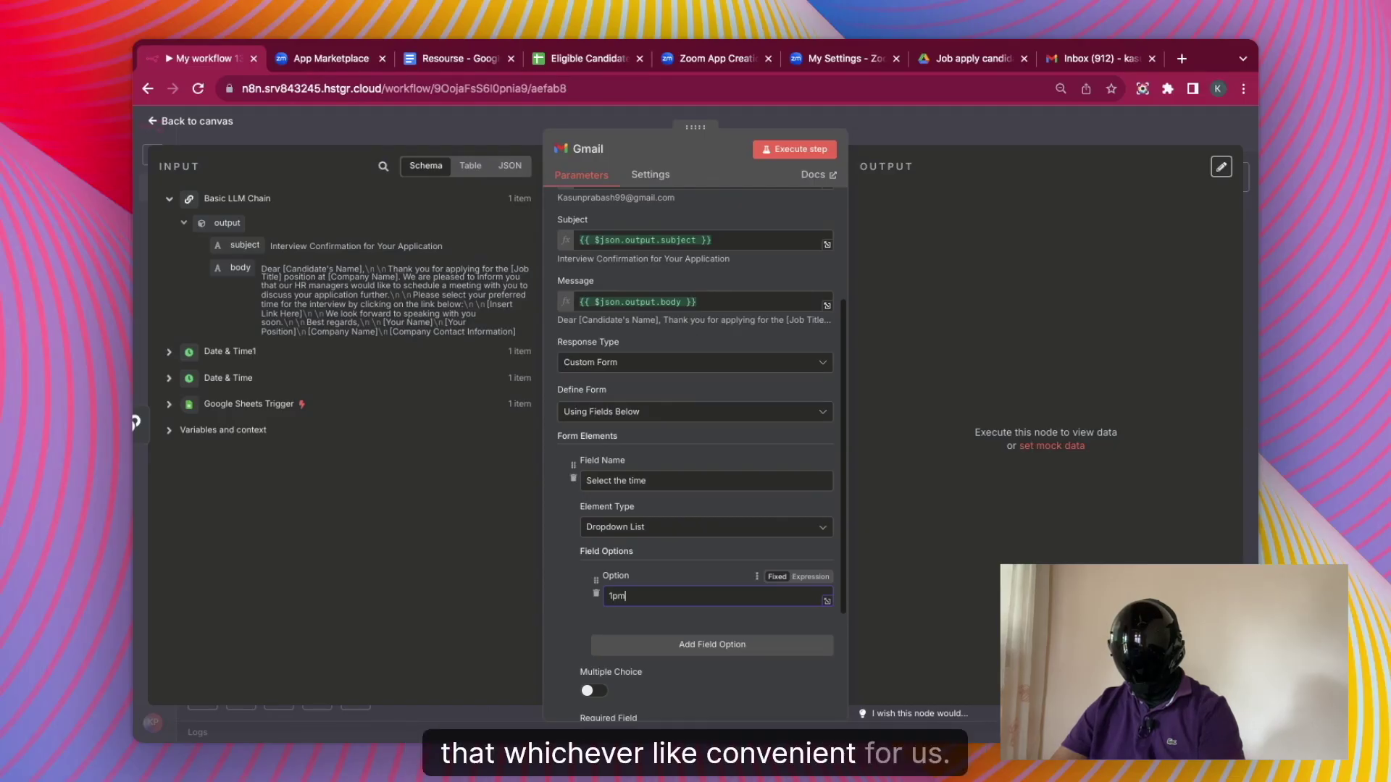
text(-2pm)
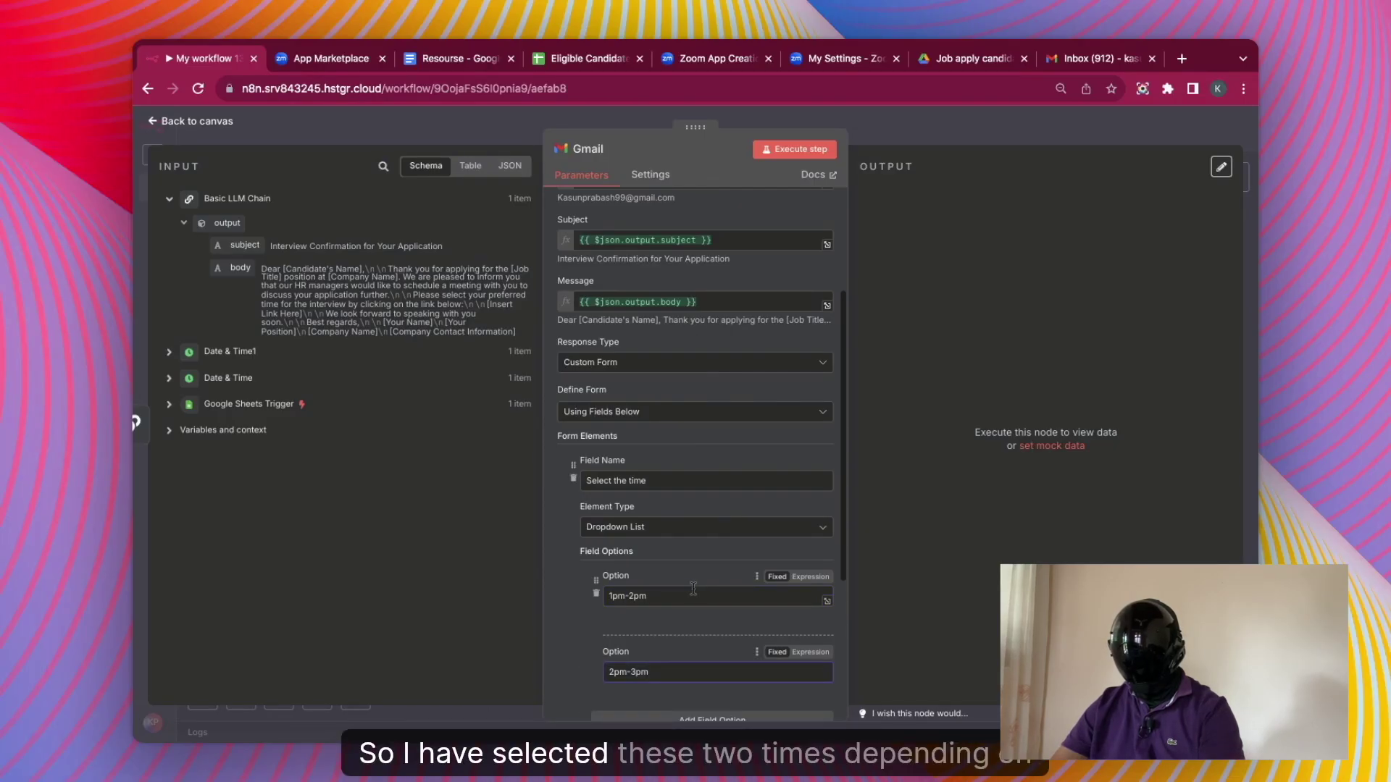
scroll(566, 635, down, 2)
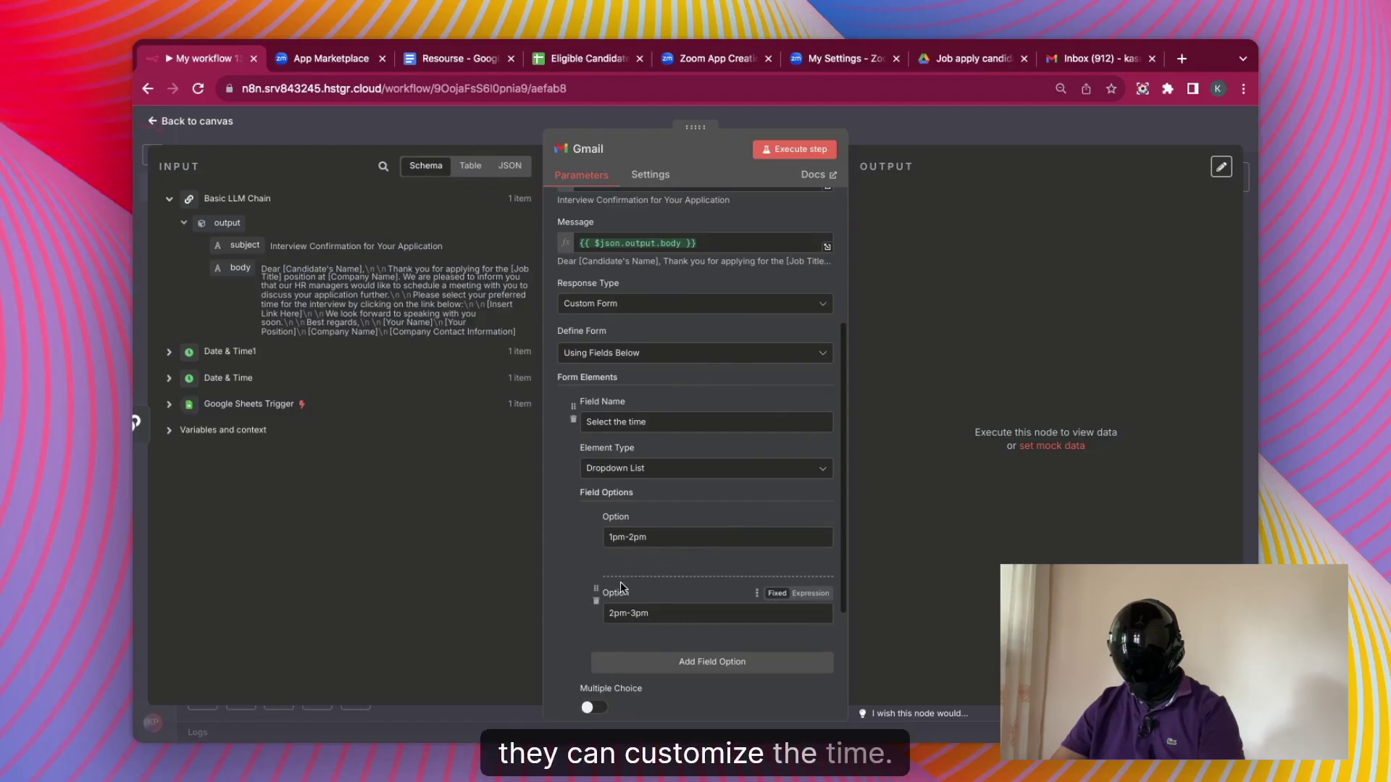
scroll(681, 536, down, 3)
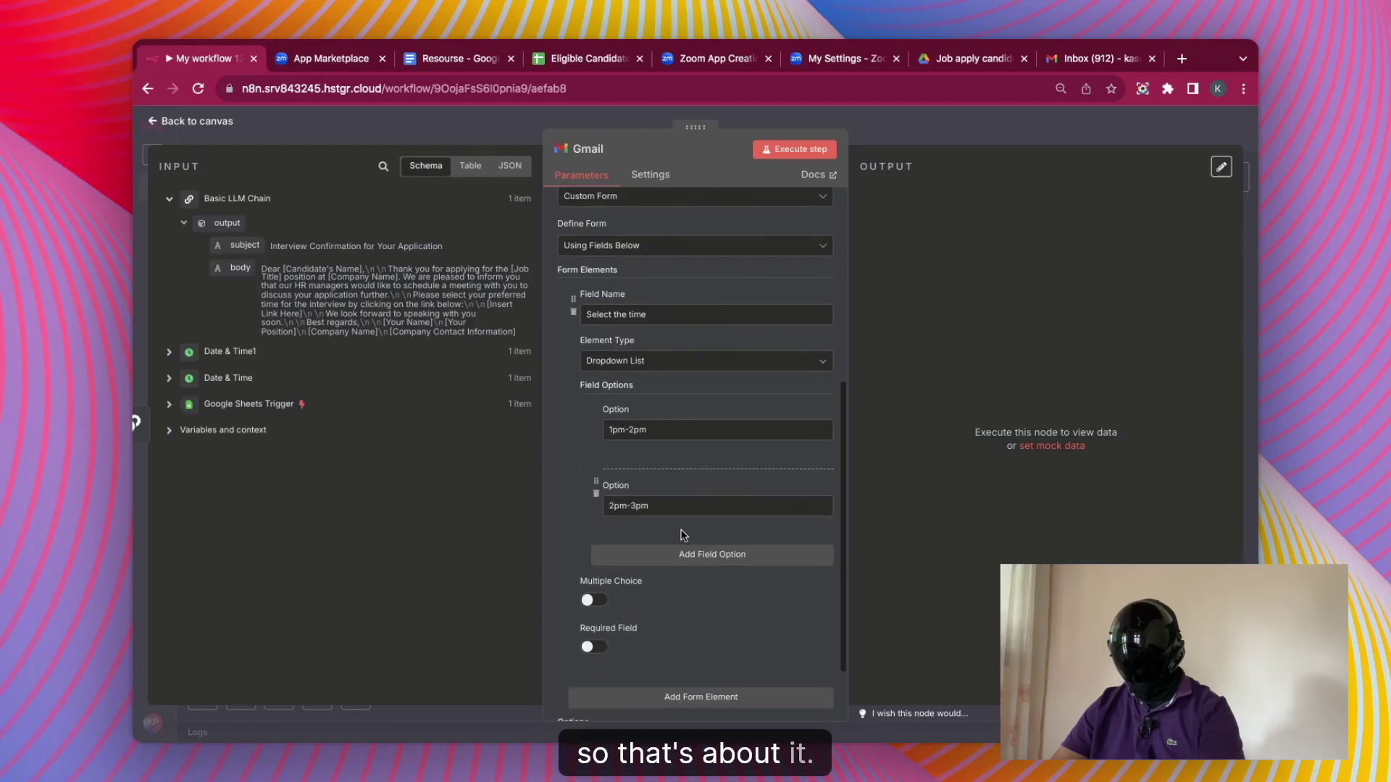
click(596, 605)
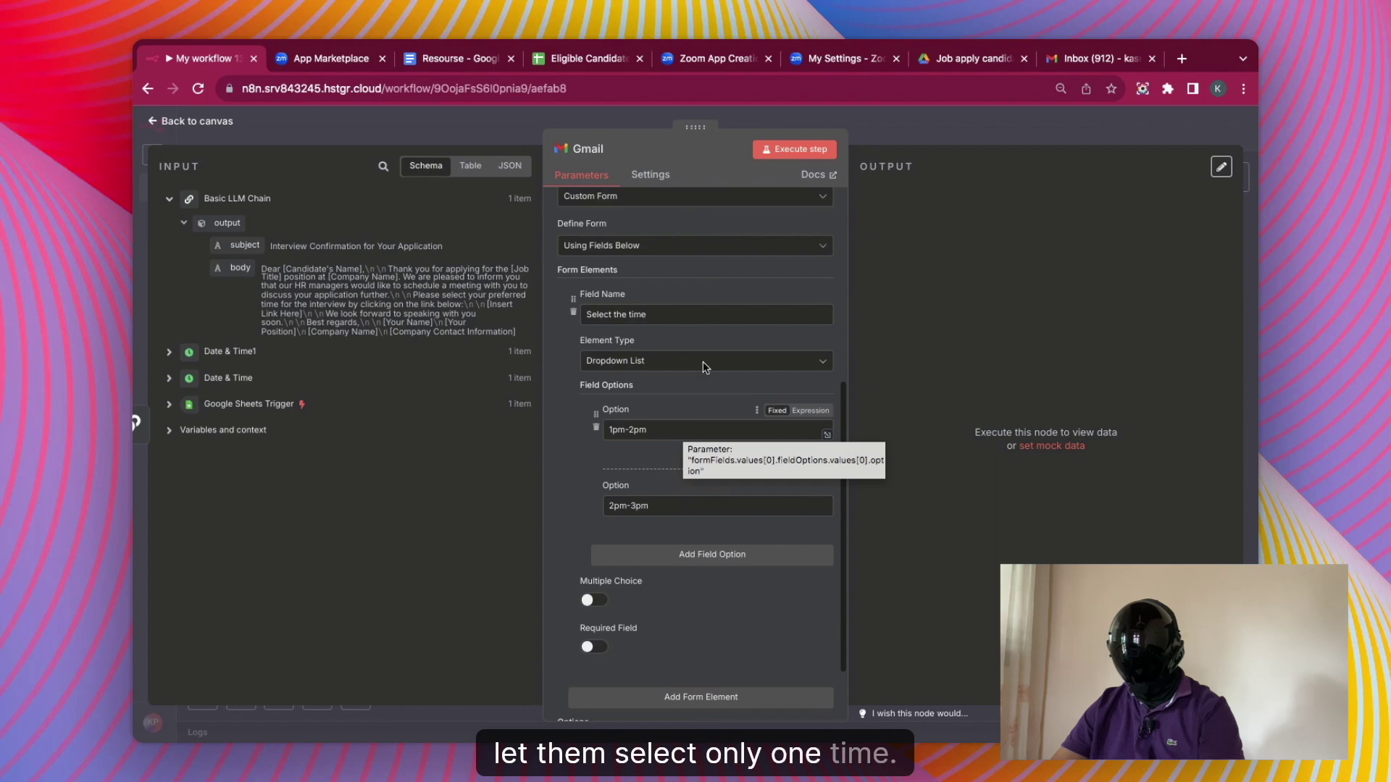
- Execute the Gmail node, switch to the Gmail inbox and open the new "Interview Confirmation for Your Application" message to review its placeholders
click(807, 148)
click(1097, 57)
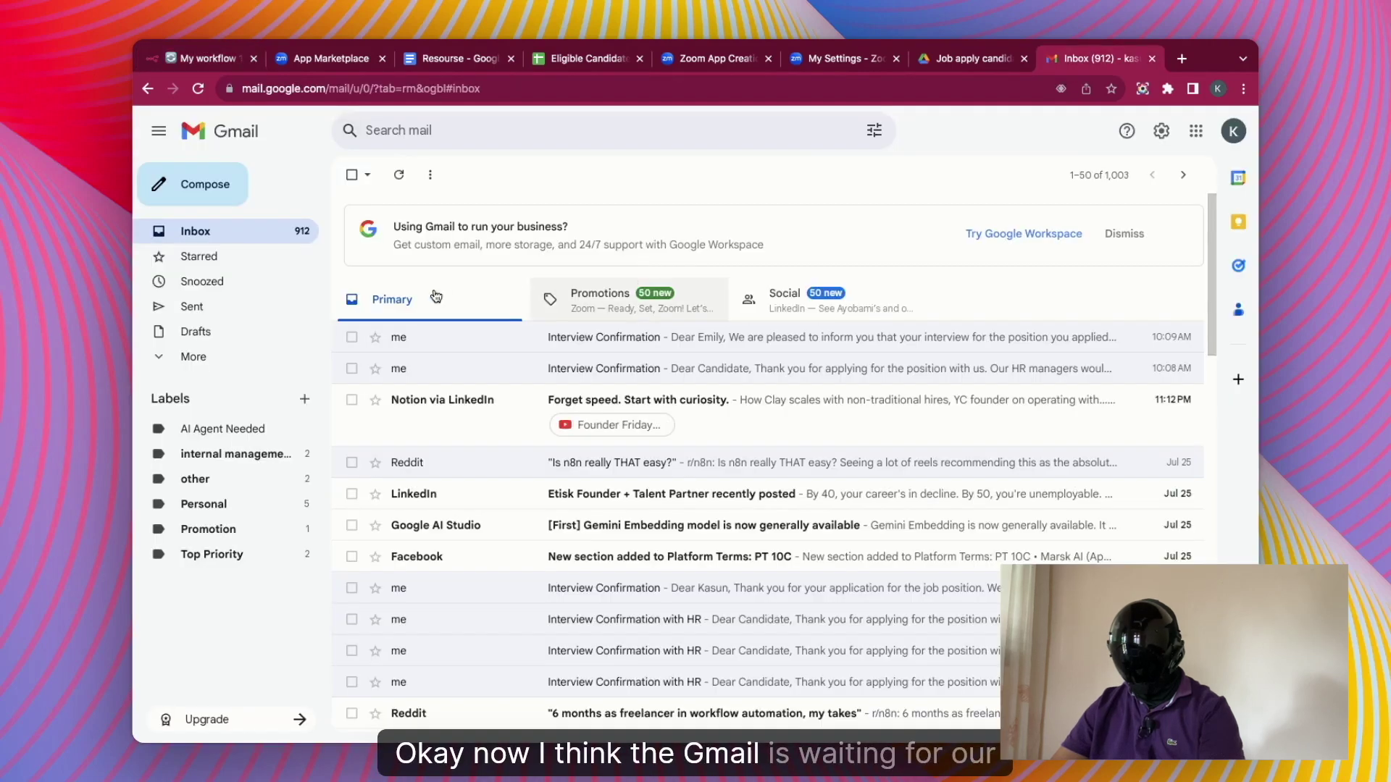
click(400, 175)
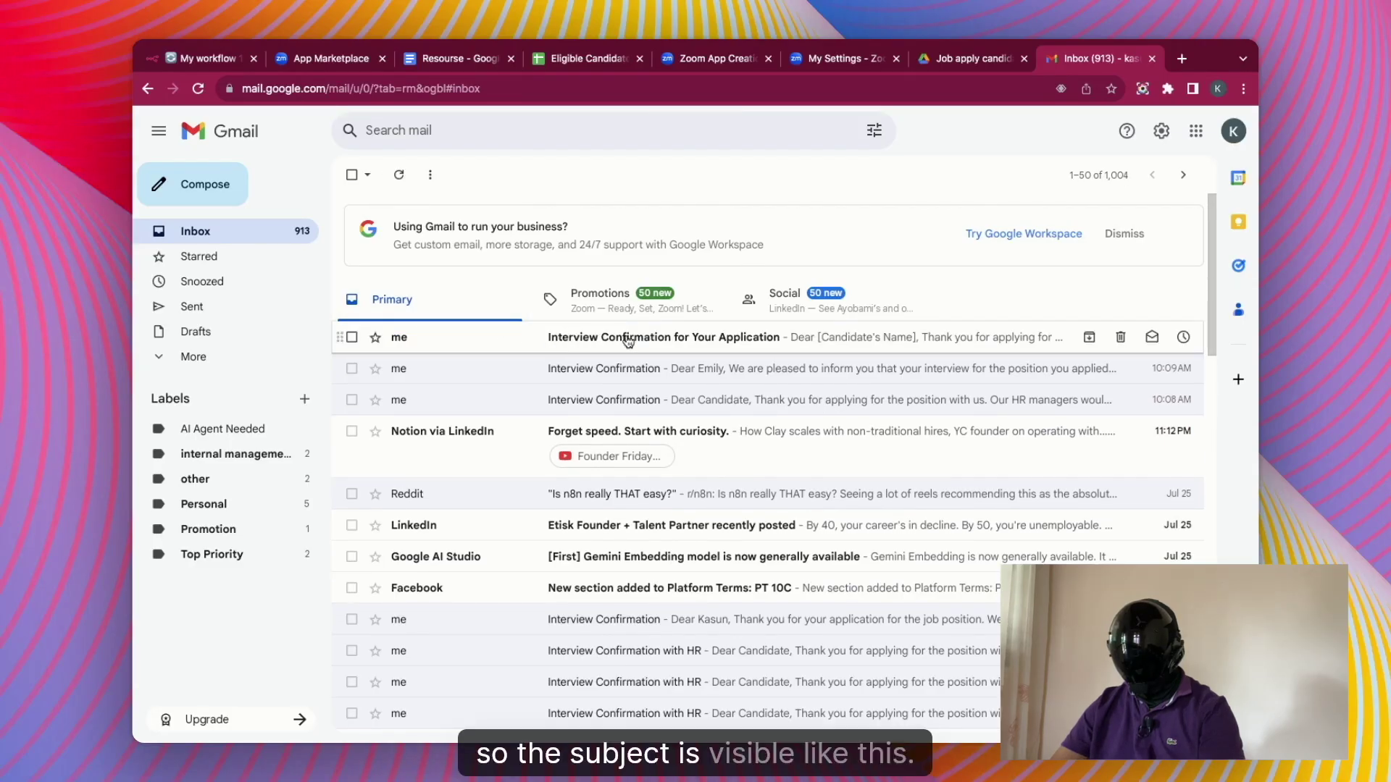
click(637, 345)
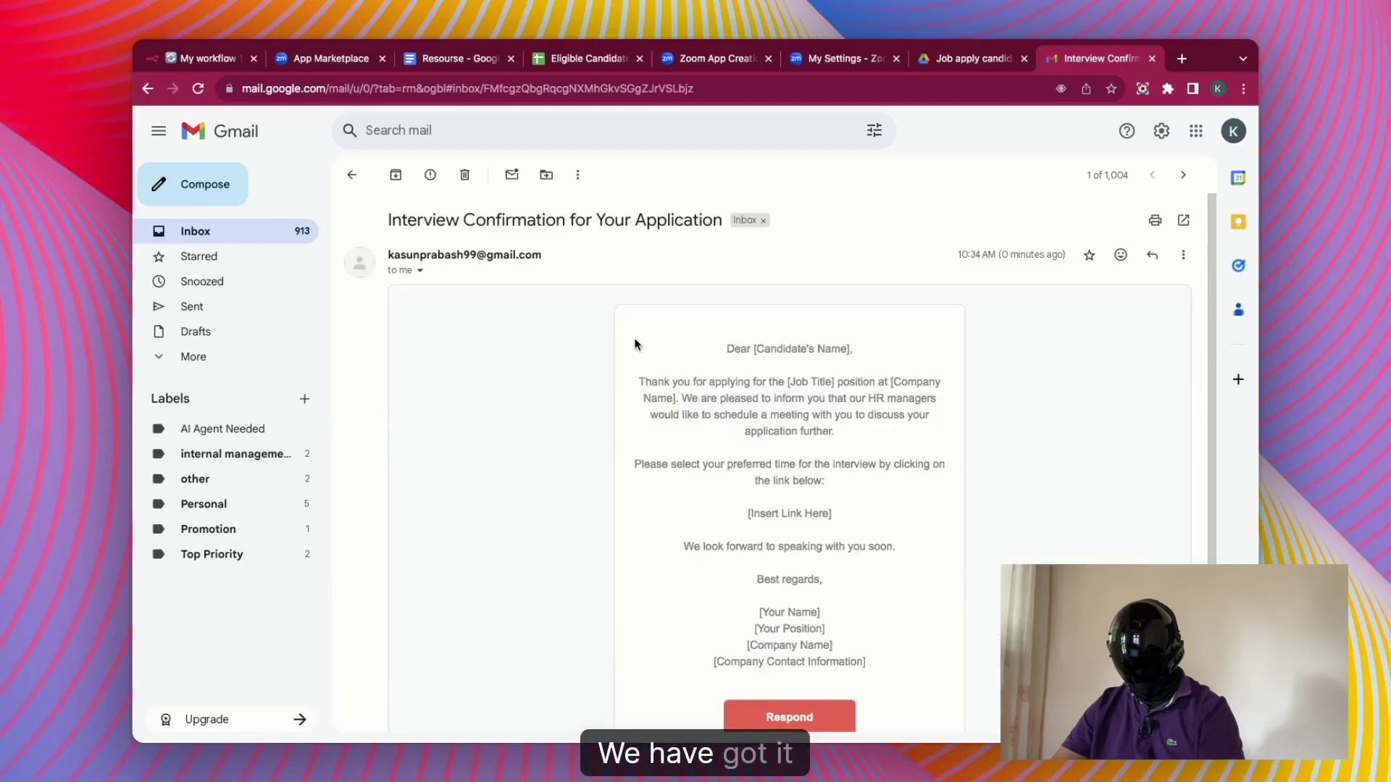
scroll(710, 510, down, 2)
scroll(711, 510, up, 1)
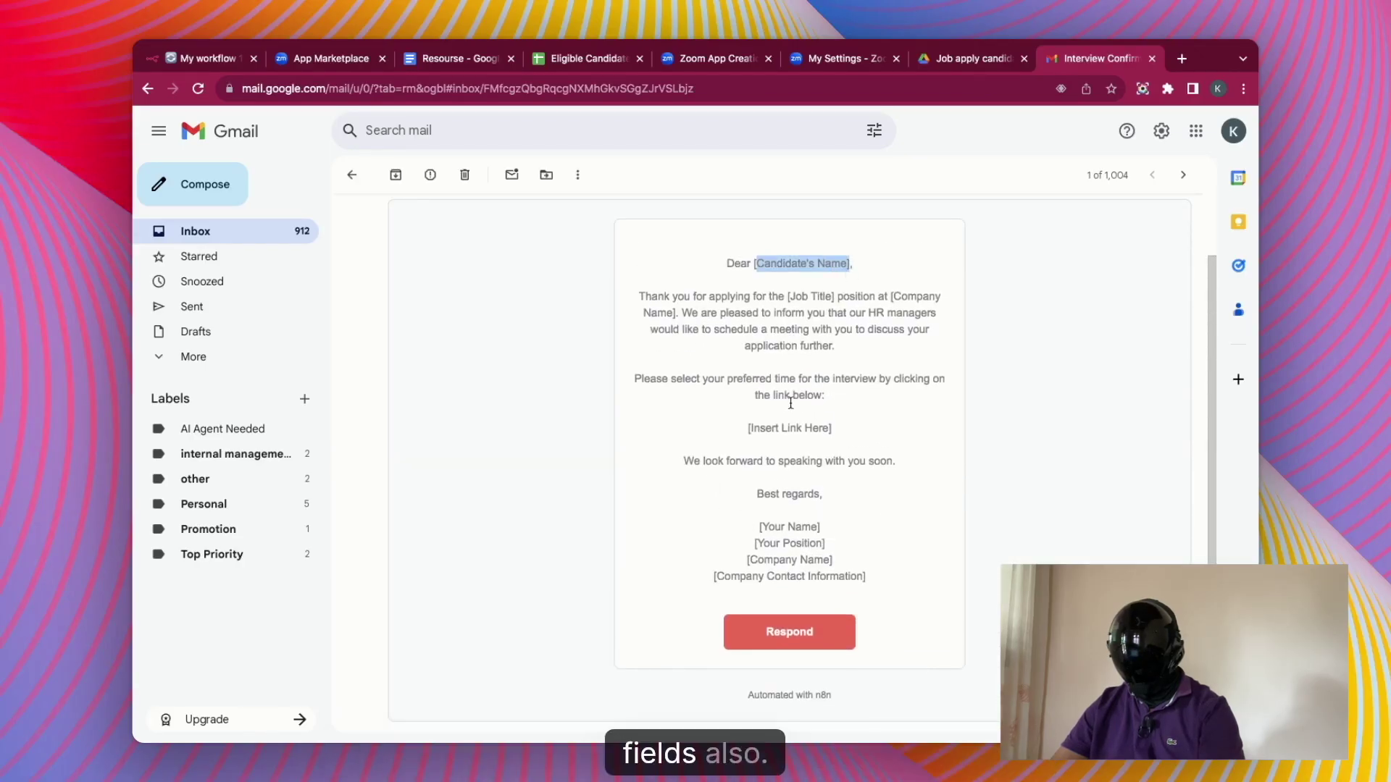
drag(751, 428, 832, 428)
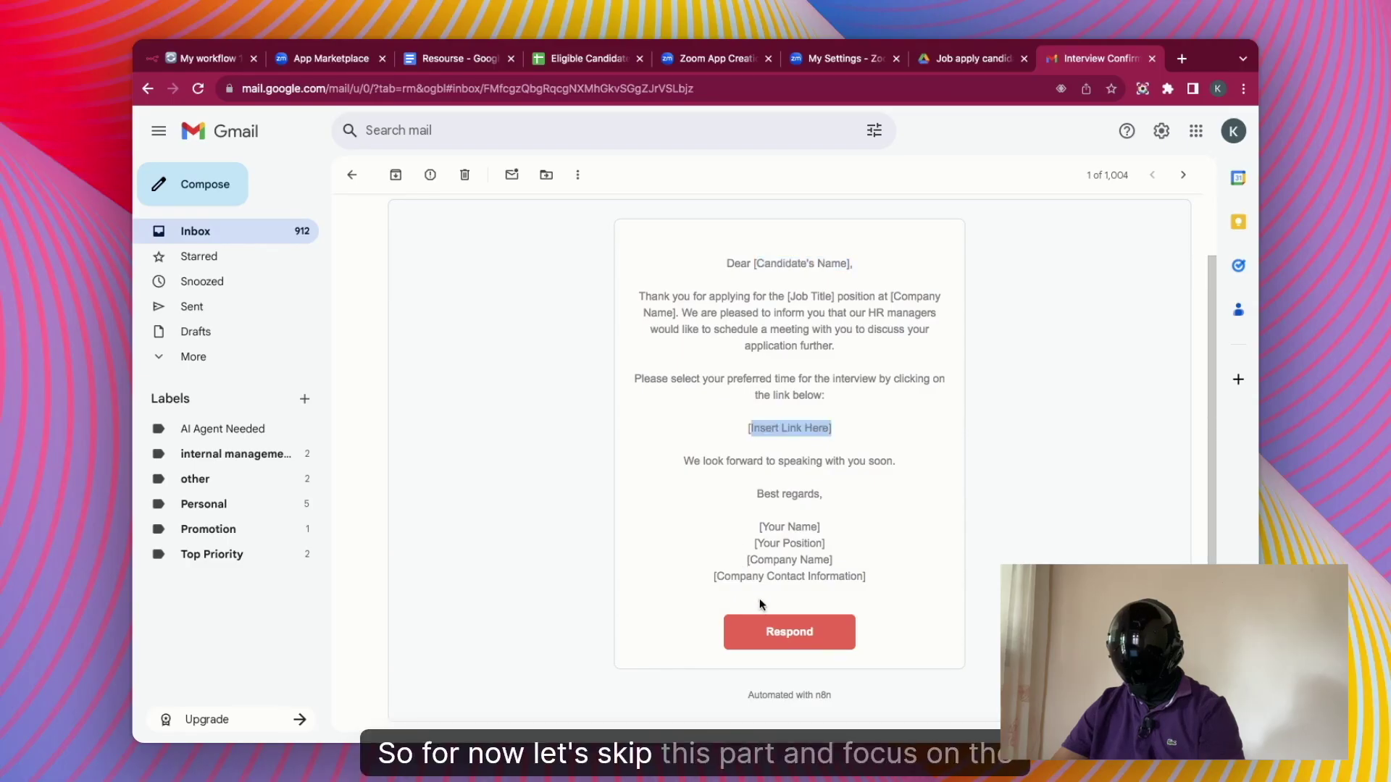
- Respond to the interview e-mail by choosing 1pm-2pm for "Select the time" and submitting the form
click(773, 642)
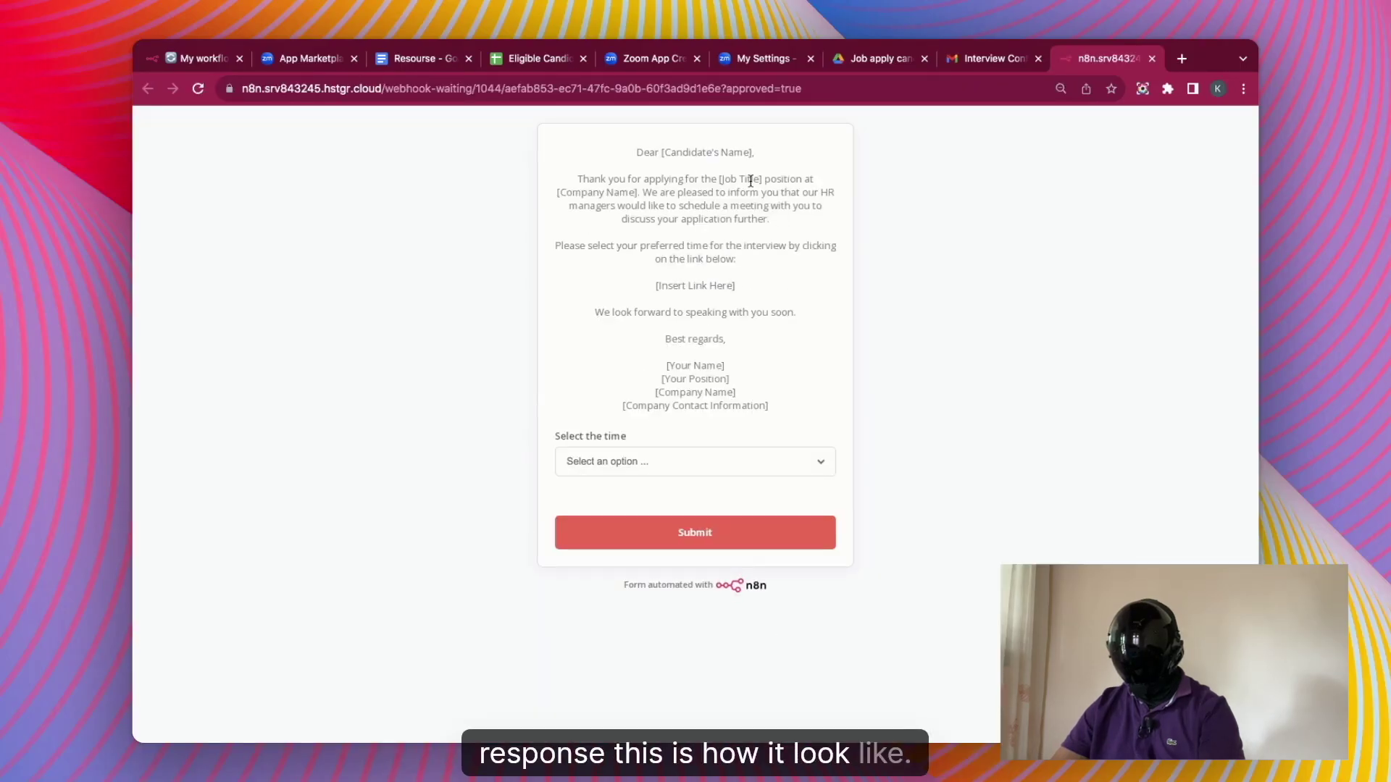
click(651, 461)
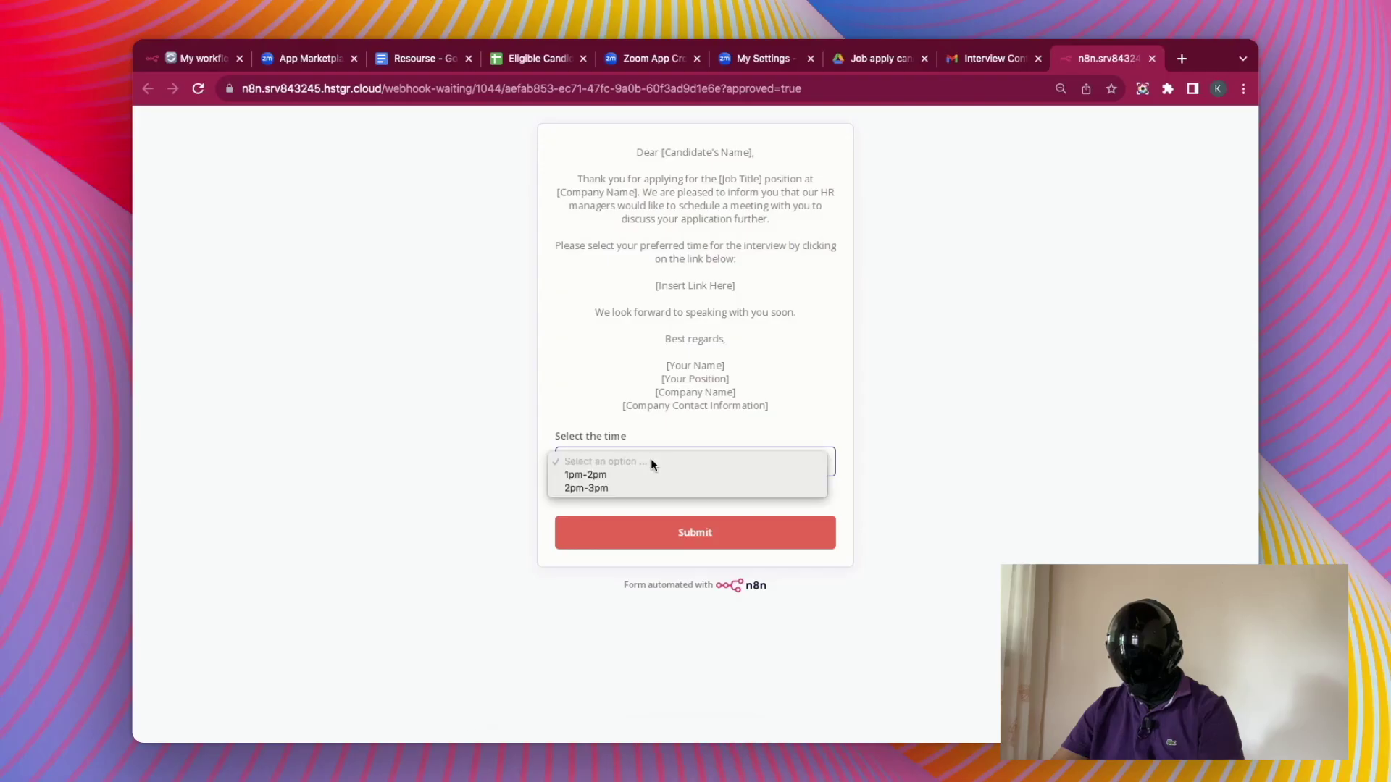
click(651, 476)
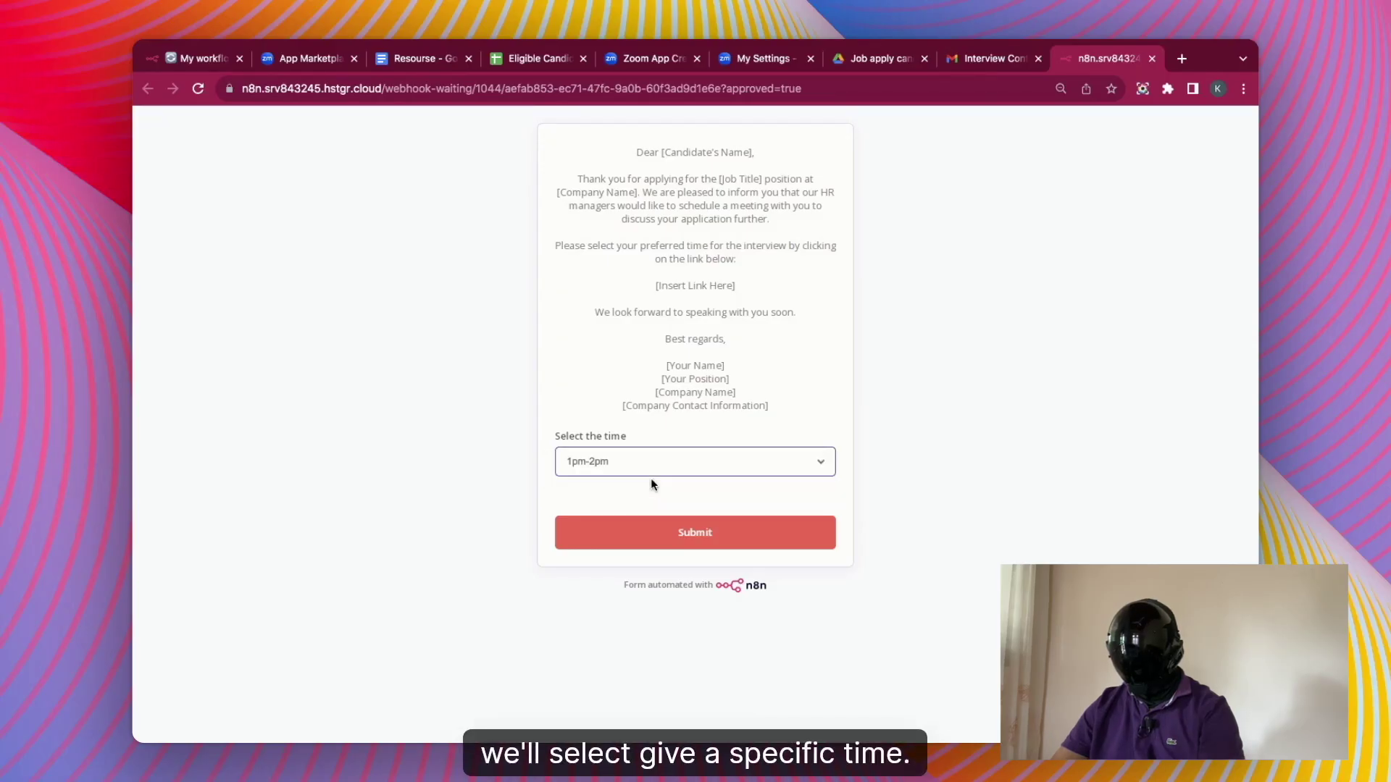
click(647, 543)
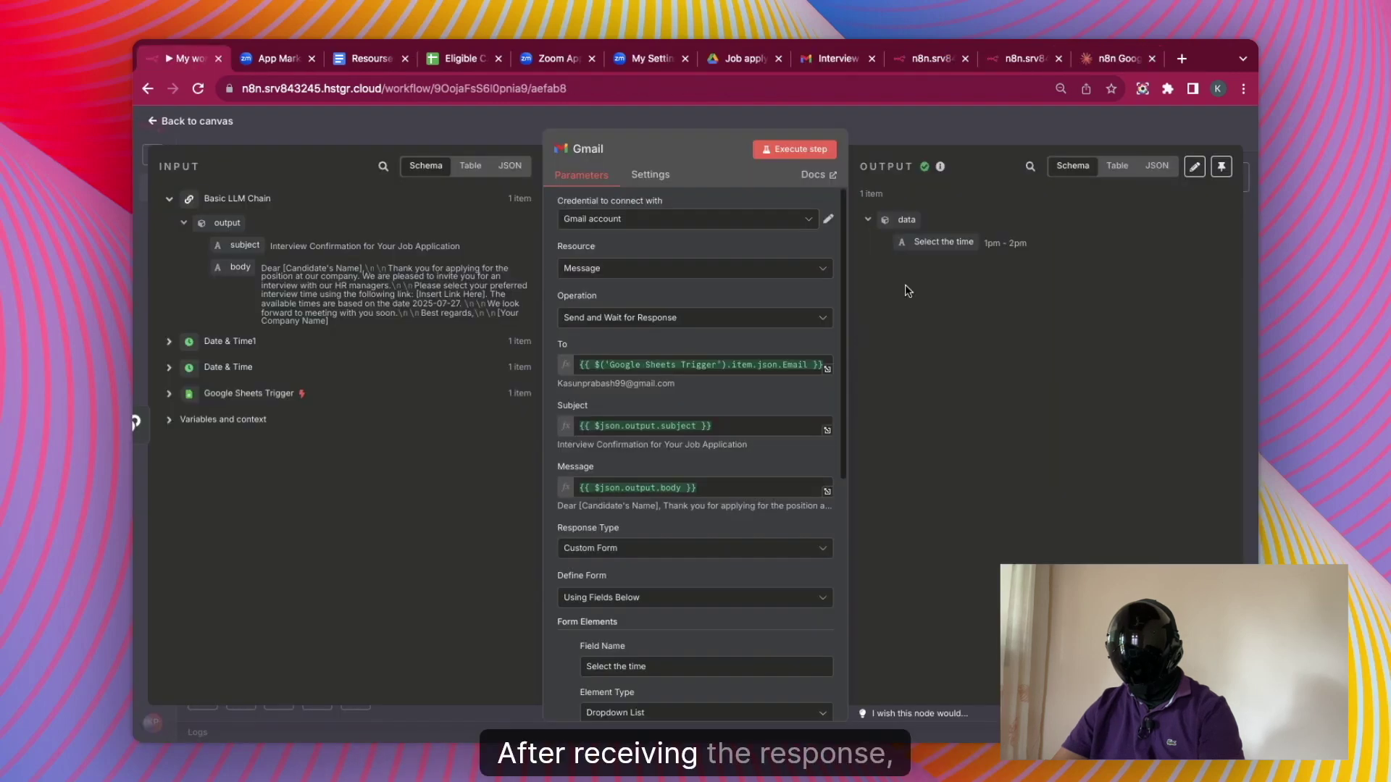
- Append an Edit Fields node after Gmail, with Start time mapped to "Select the time" and Date mapped to Date & Time1's newDate
click(1045, 123)
click(804, 530)
text(edit)
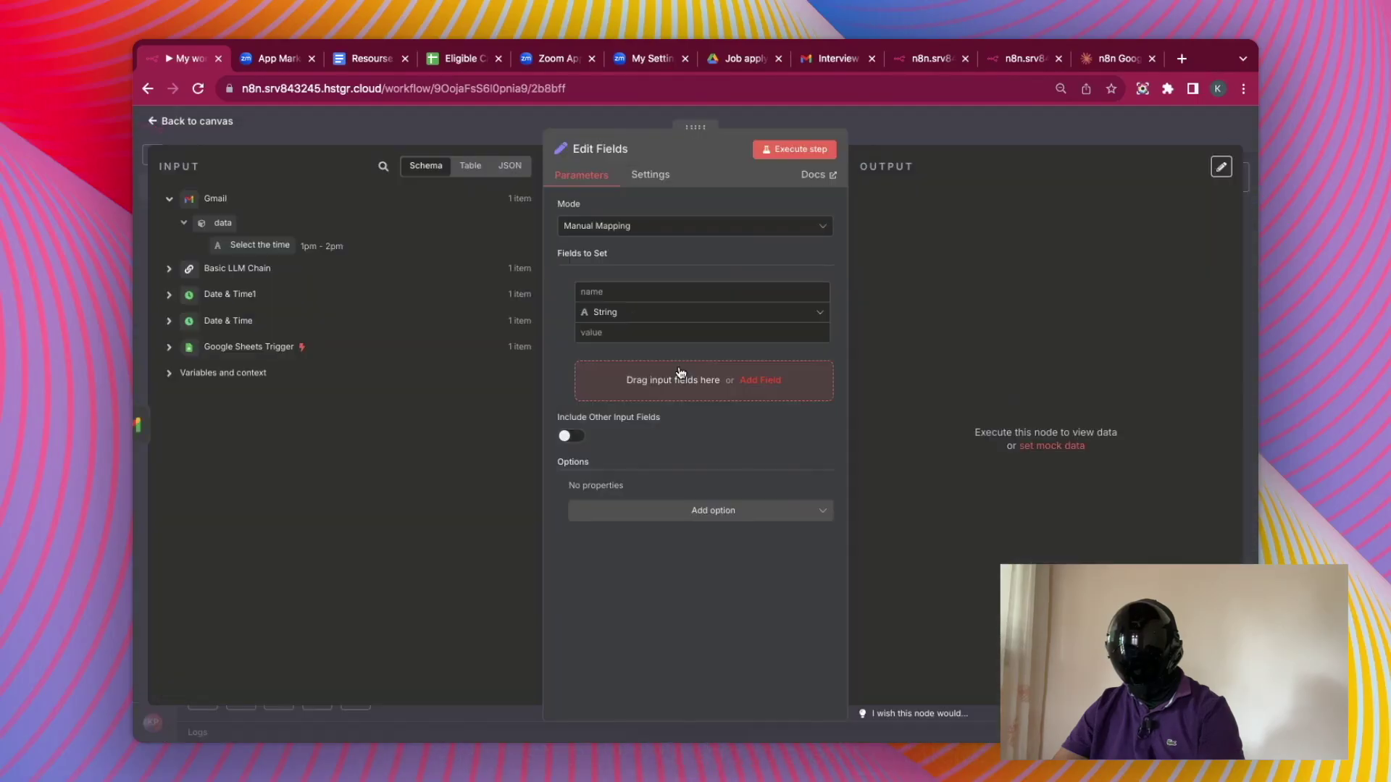
click(629, 293)
text(Start time)
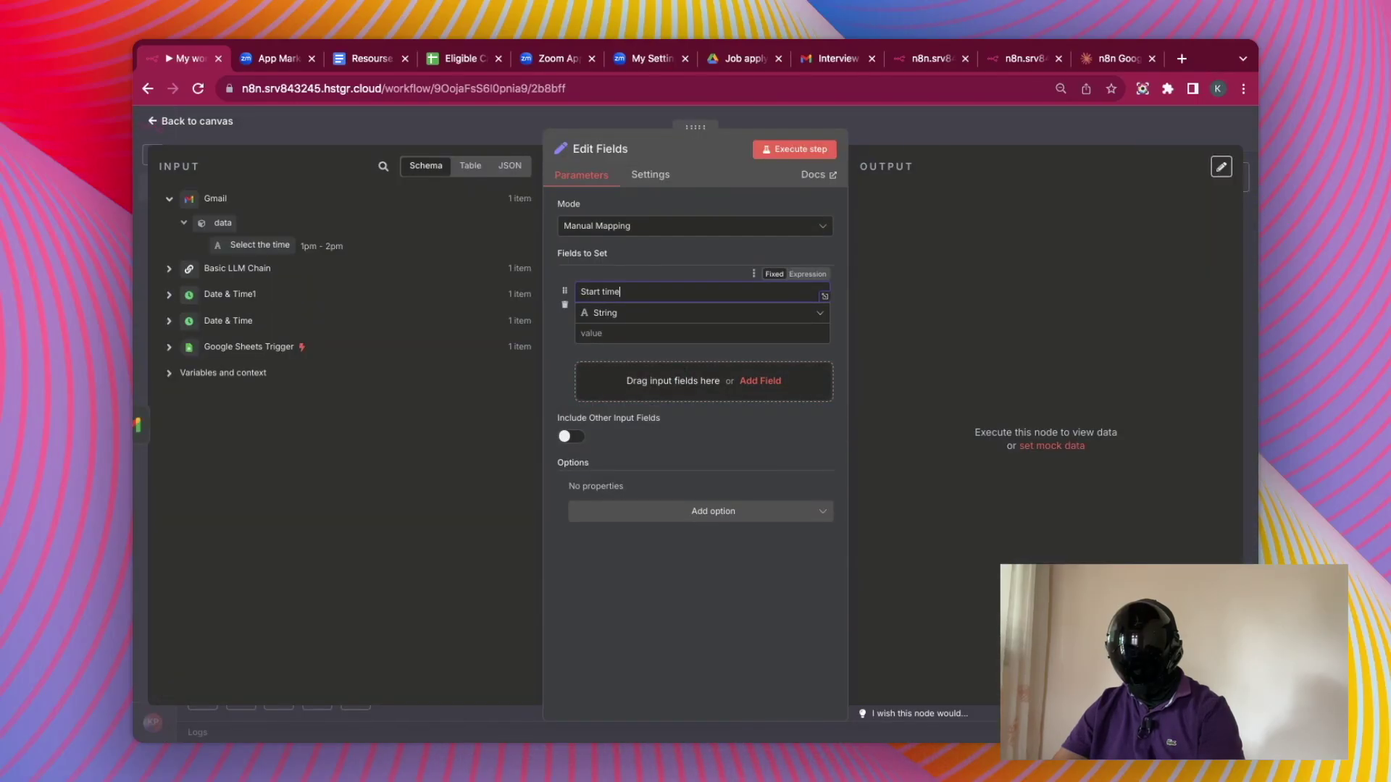
drag(260, 246, 623, 334)
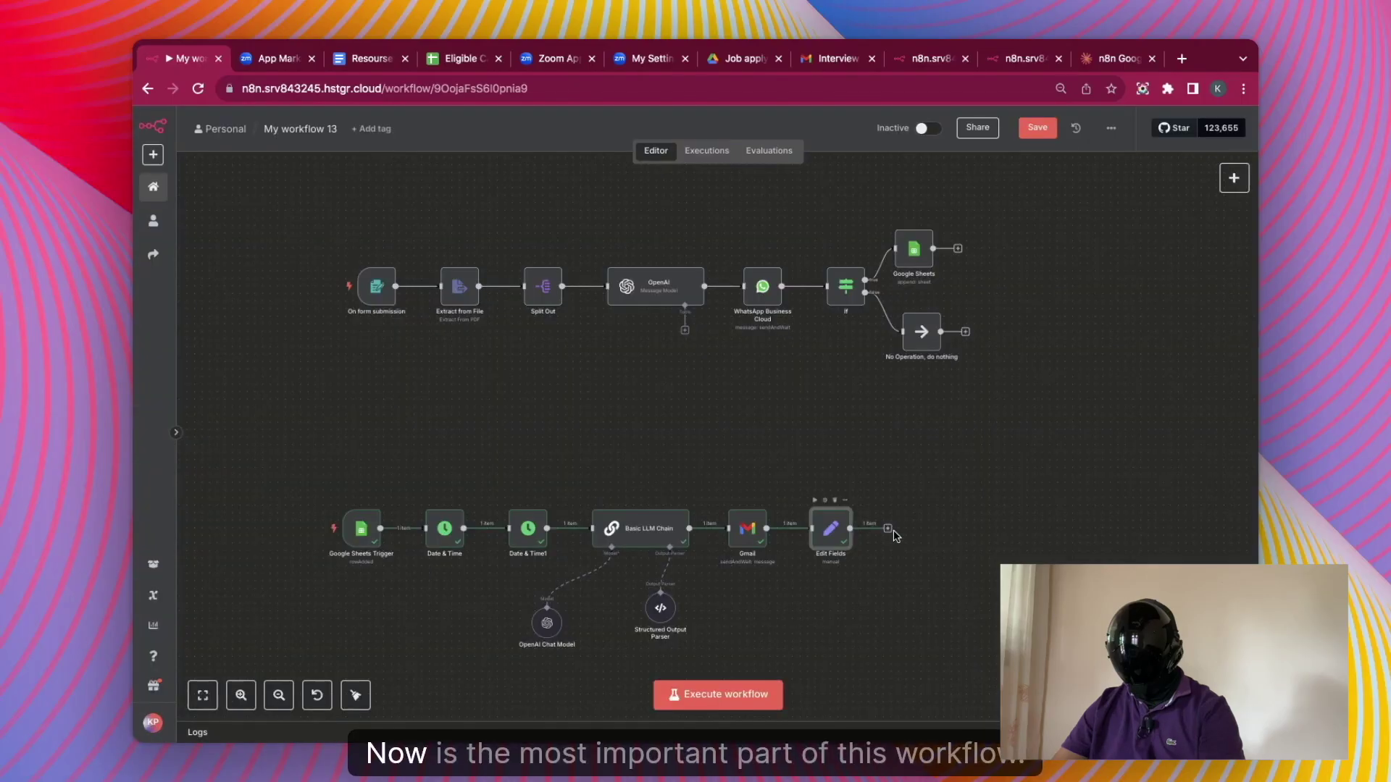
- Append a Code node for custom JavaScript after the Edit Fields node
click(887, 529)
text(code)
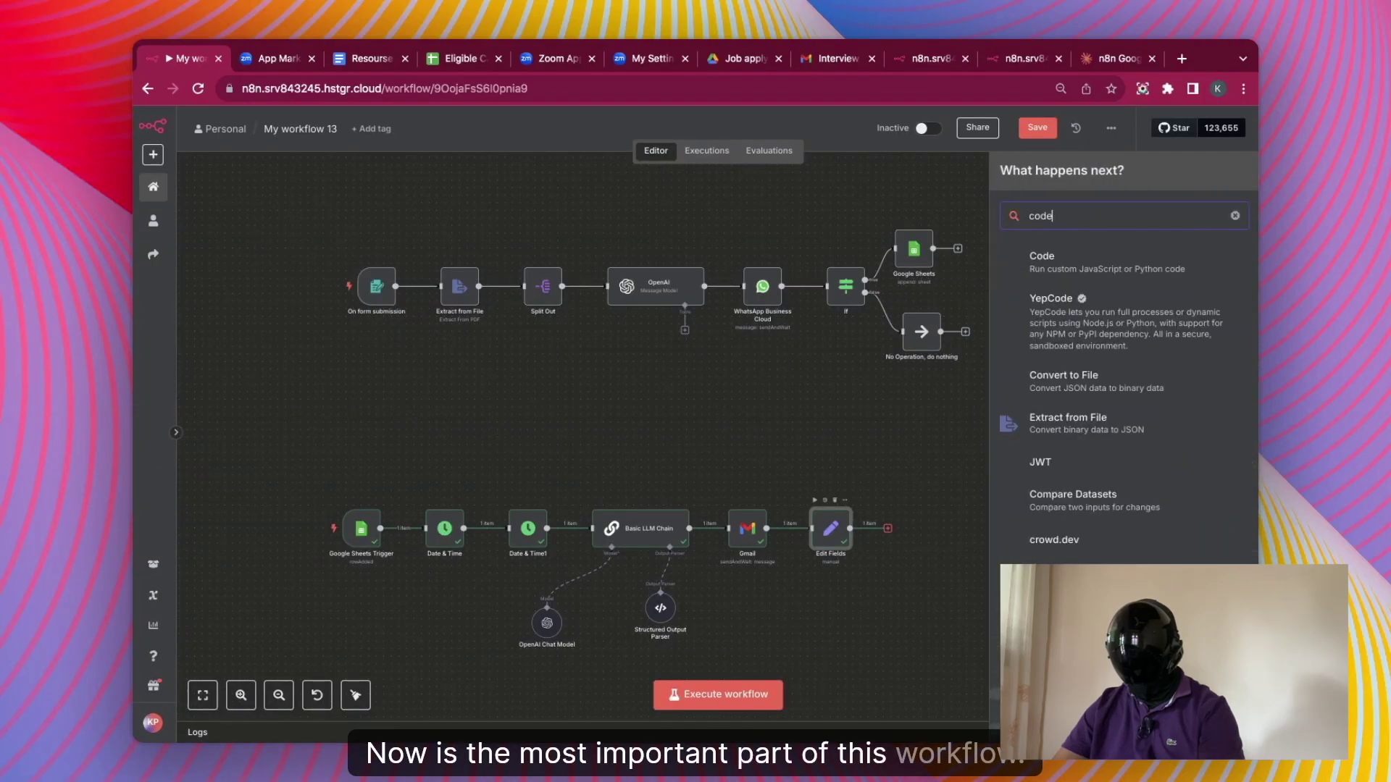
click(1050, 263)
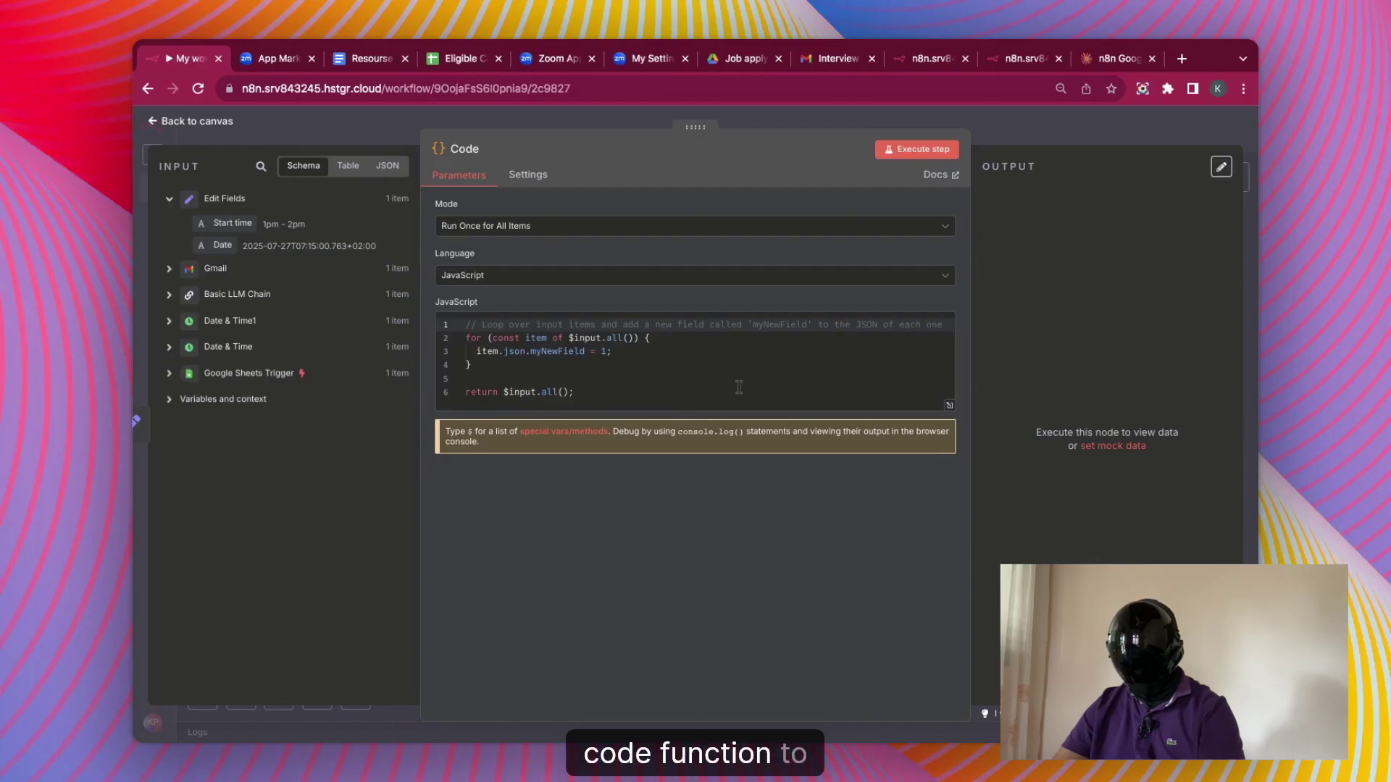
- Replace the Code node's default JavaScript with the prepared script from the resource document that converts the time range and date
drag(588, 392, 465, 325)
key(BackSpace)
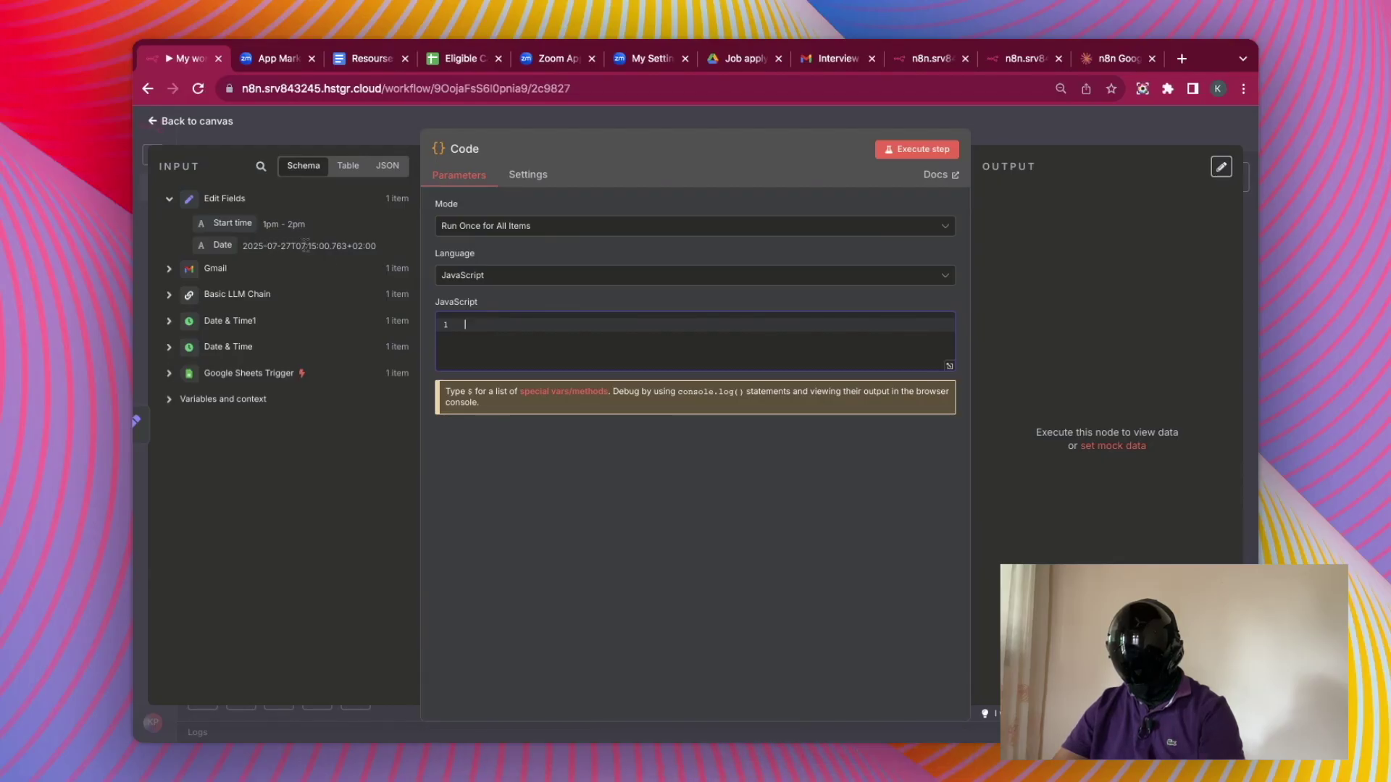
drag(349, 248, 374, 249)
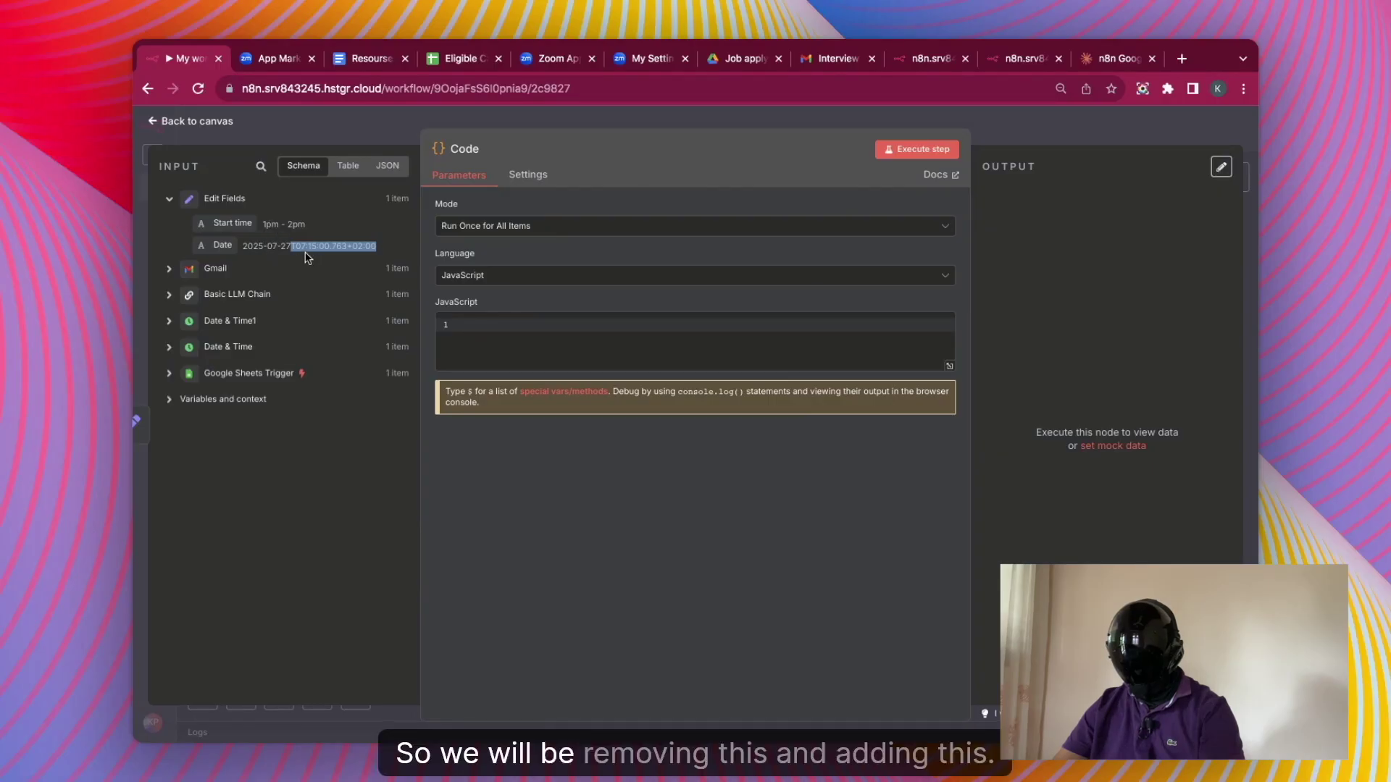
click(478, 326)
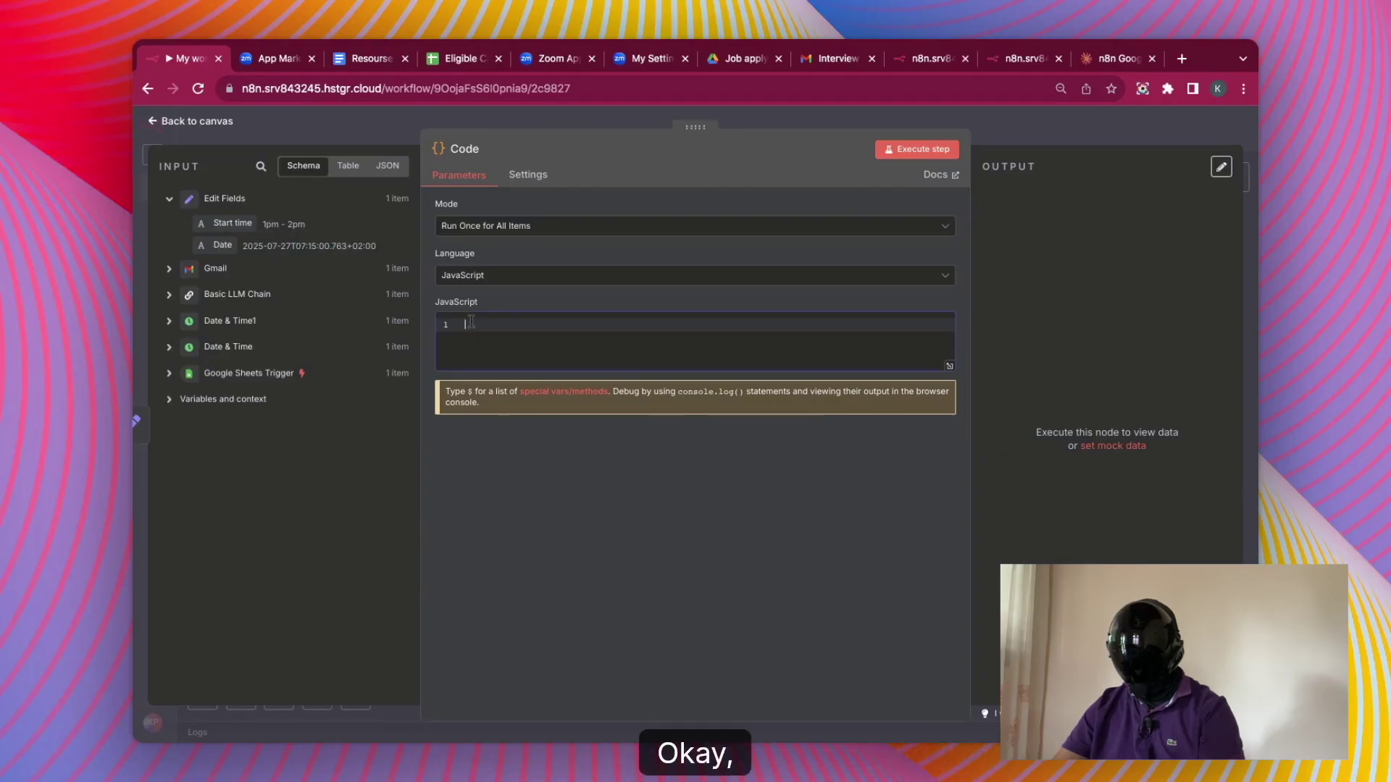
click(396, 64)
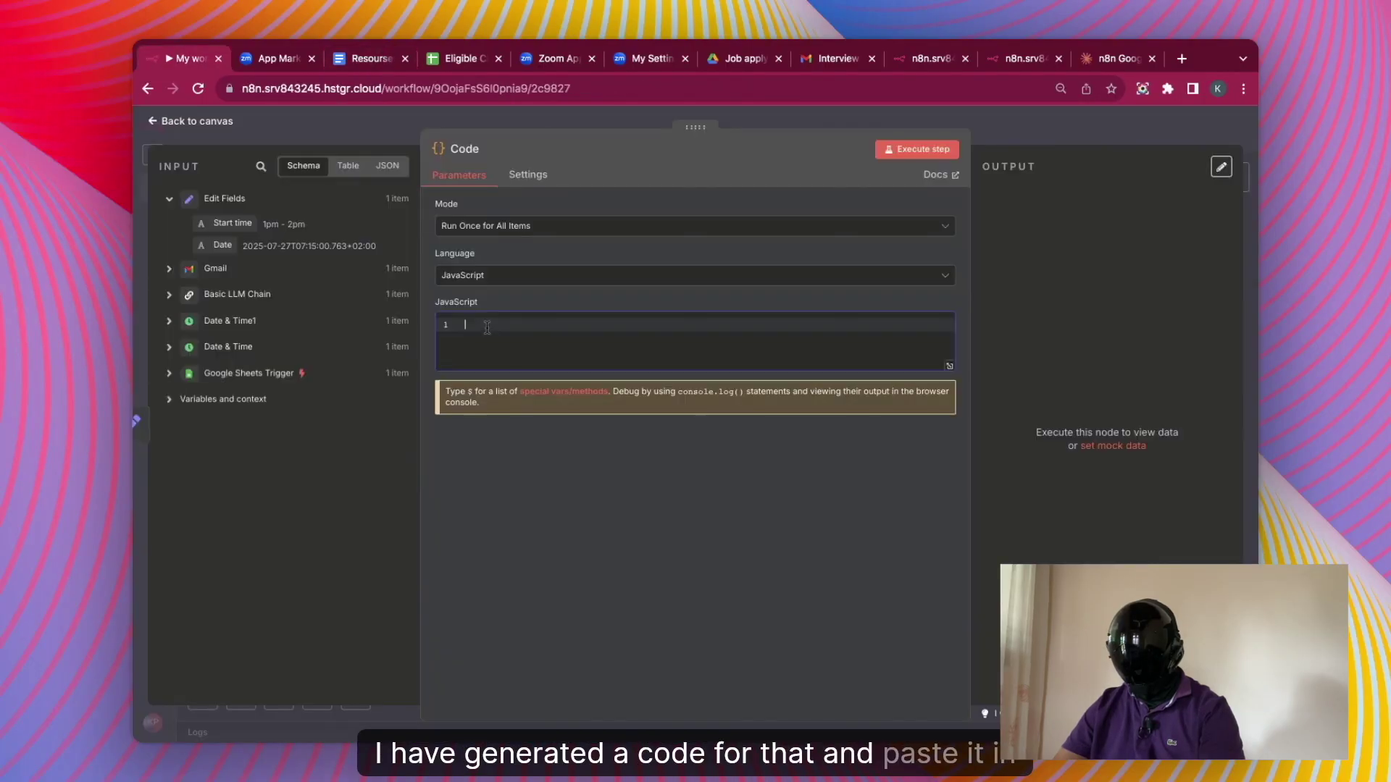
key(super+v)
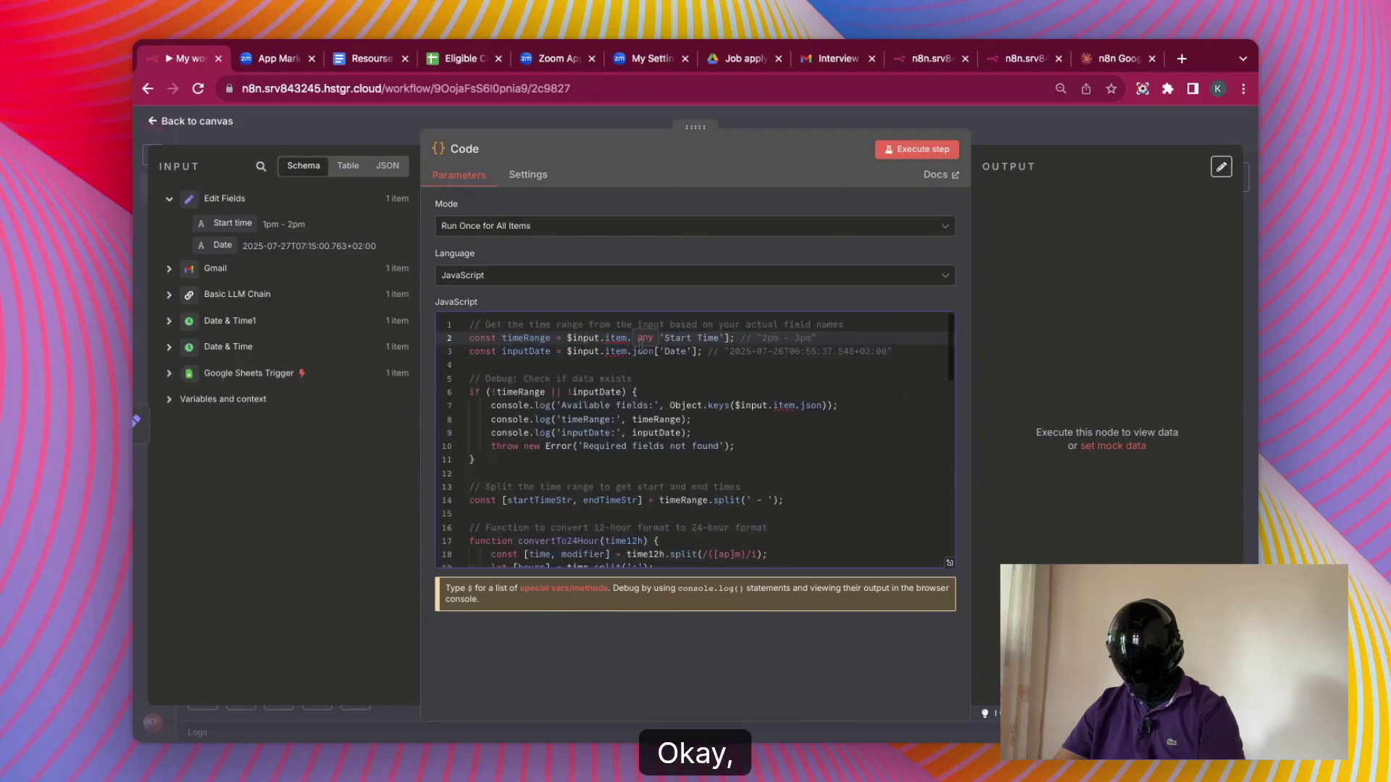
- Check the Edit Fields name "Start time" against the script's 'Start Time' reference, and execute the Code node
drag(664, 337, 689, 337)
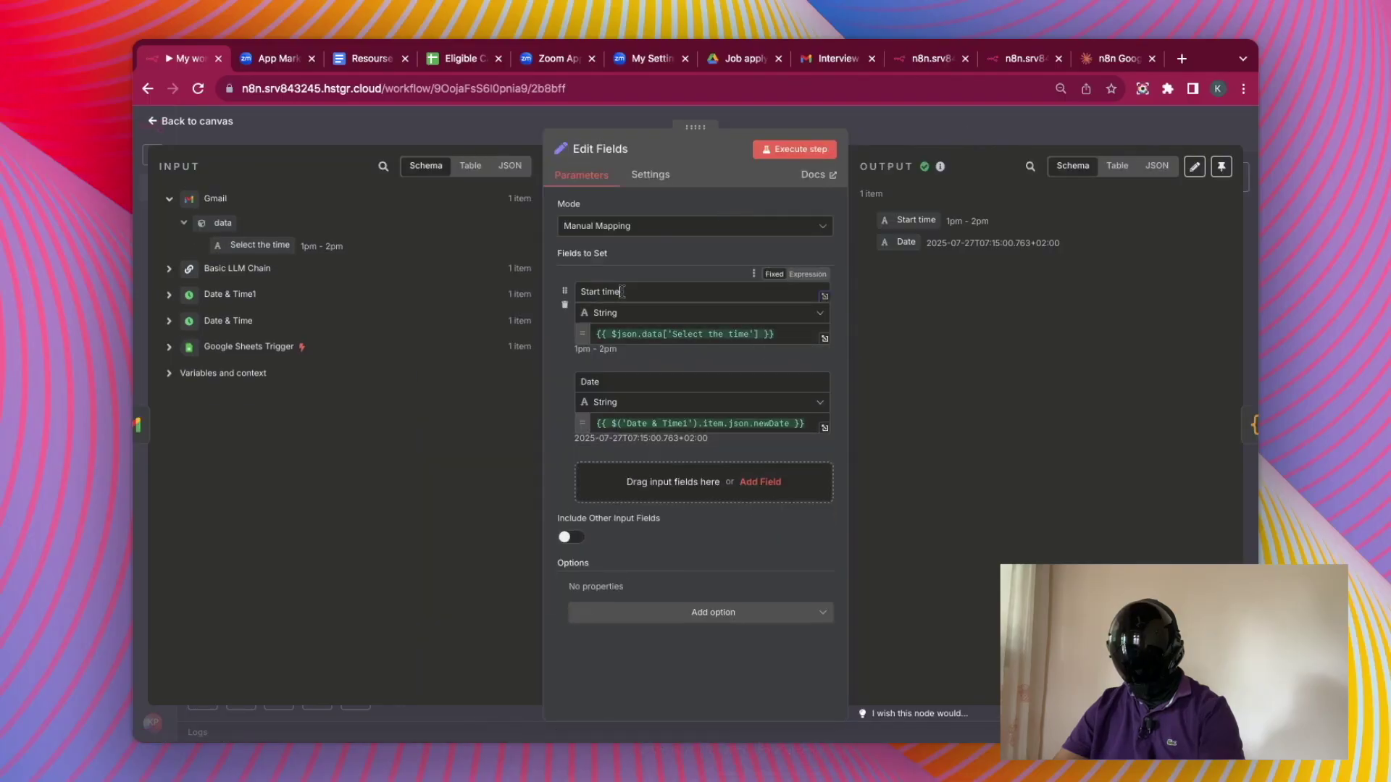
click(622, 291)
key(Escape)
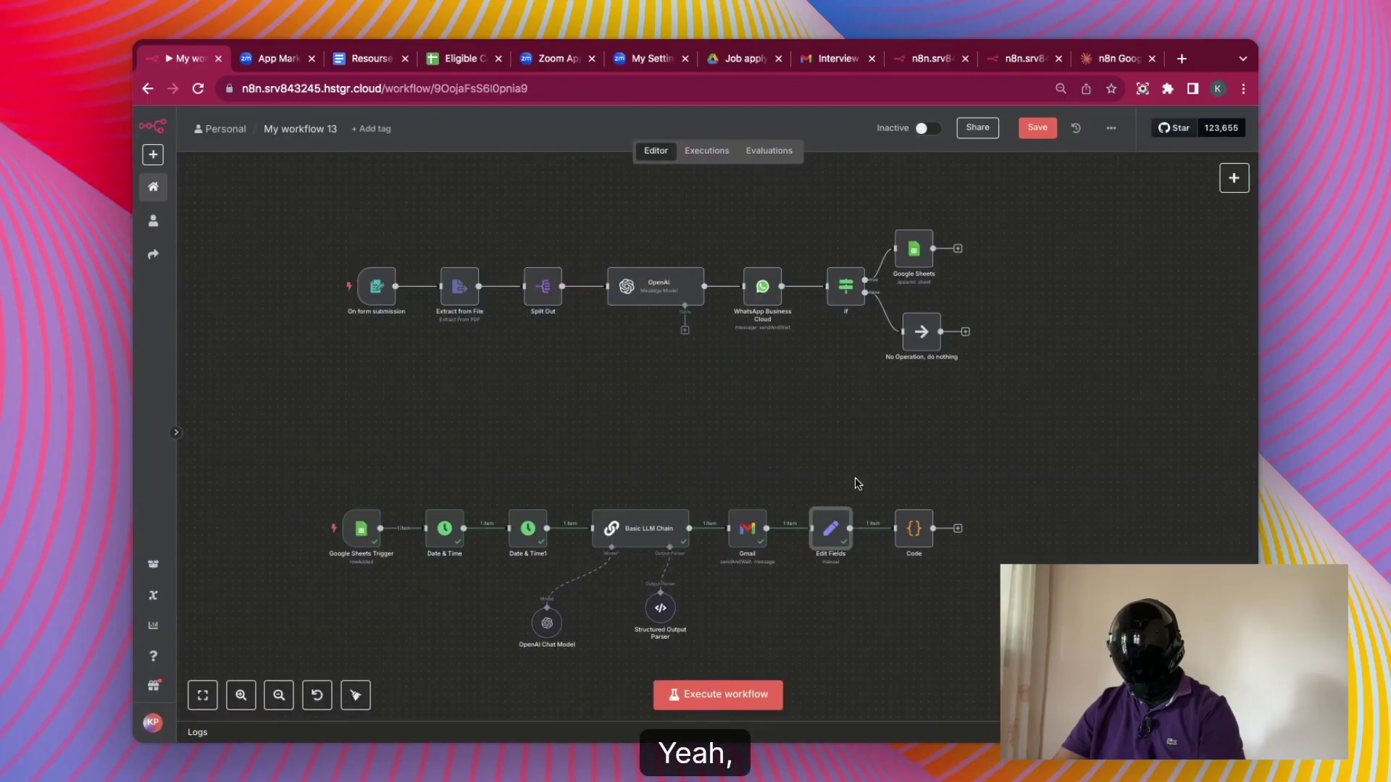
click(897, 500)
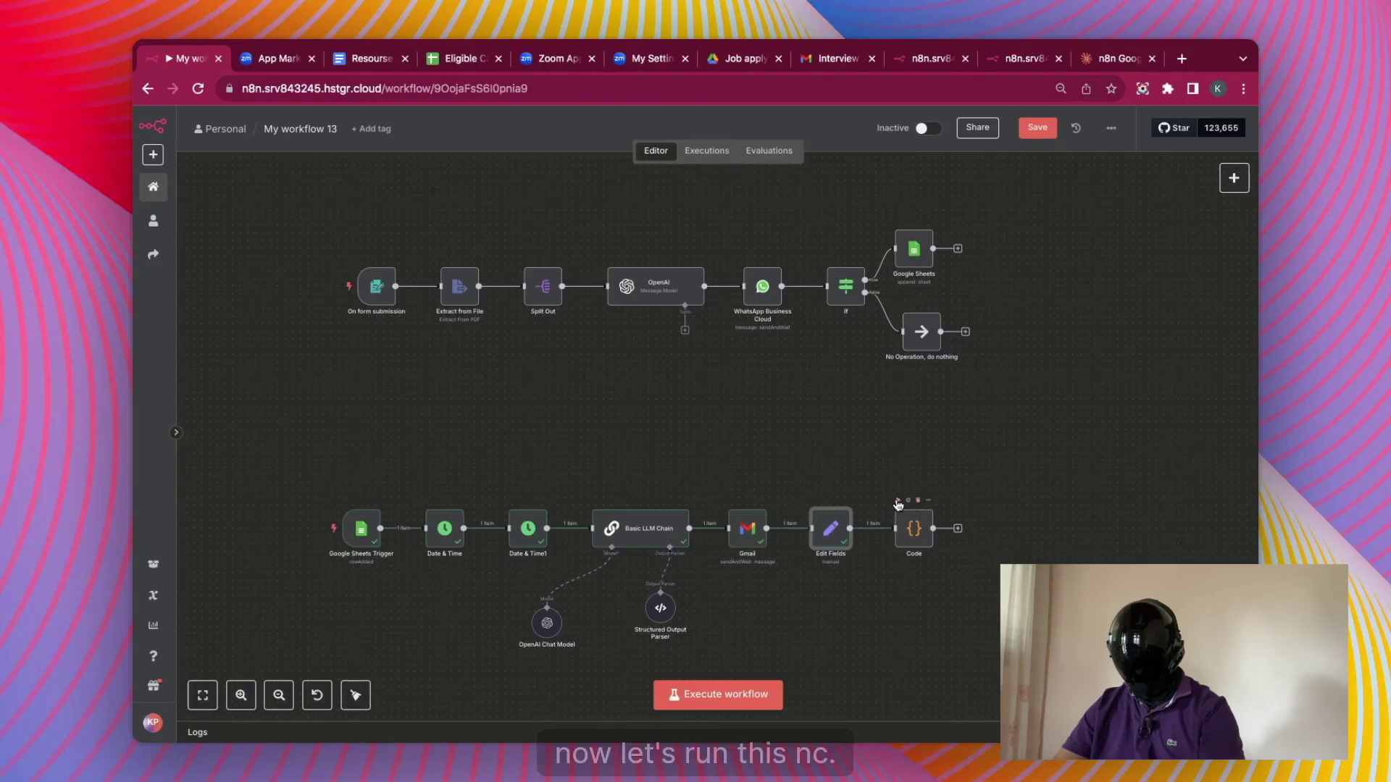
double_click(913, 528)
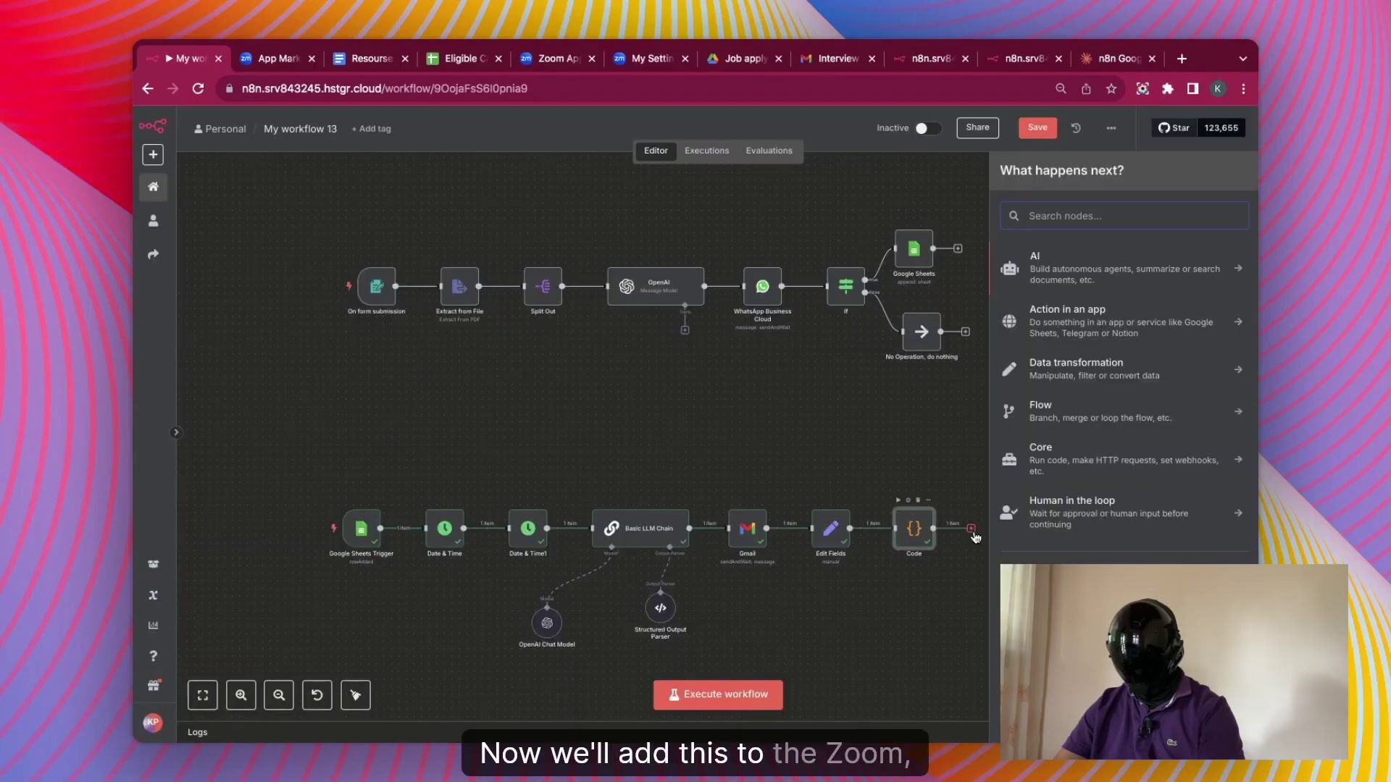
- Append a Zoom node that creates a meeting, with the topic "Interview With" followed by the trigger's First Name and Last Name
text(zoom)
click(1024, 257)
click(1024, 294)
click(613, 368)
text(Interview With {{ $('Google Sheets Trigger').item.json['First Name'])
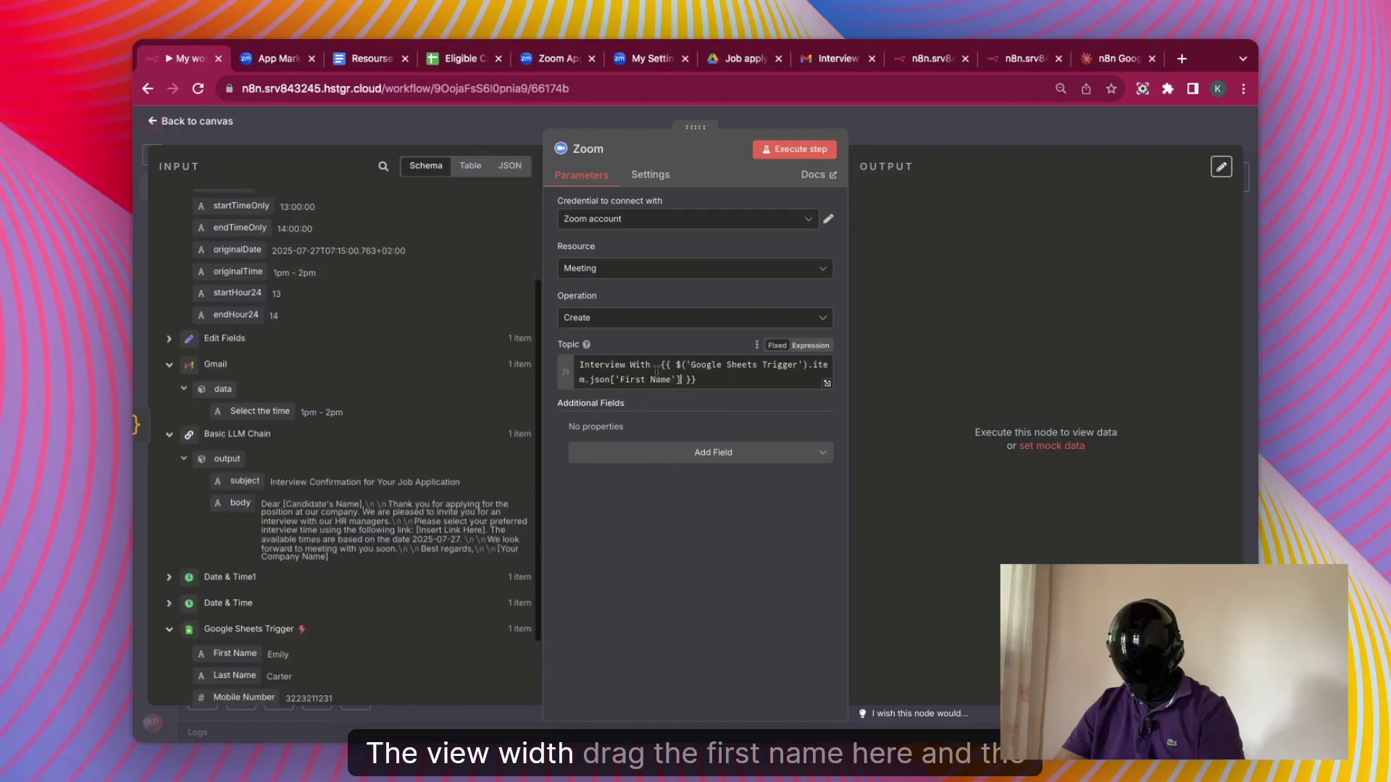
scroll(325, 565, down, 3)
drag(234, 588, 649, 553)
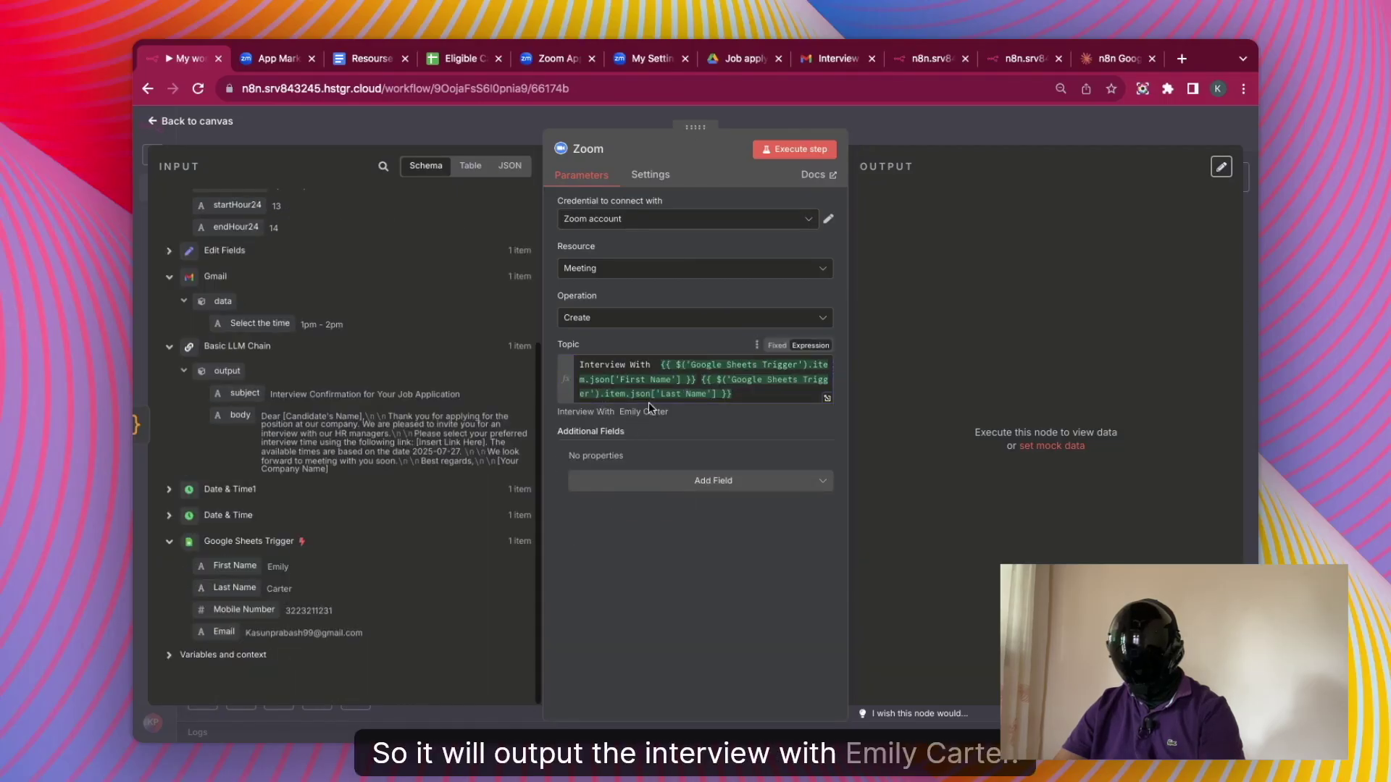
- Execute the Zoom node without additional fields to create the interview meeting, and return to the canvas
click(906, 132)
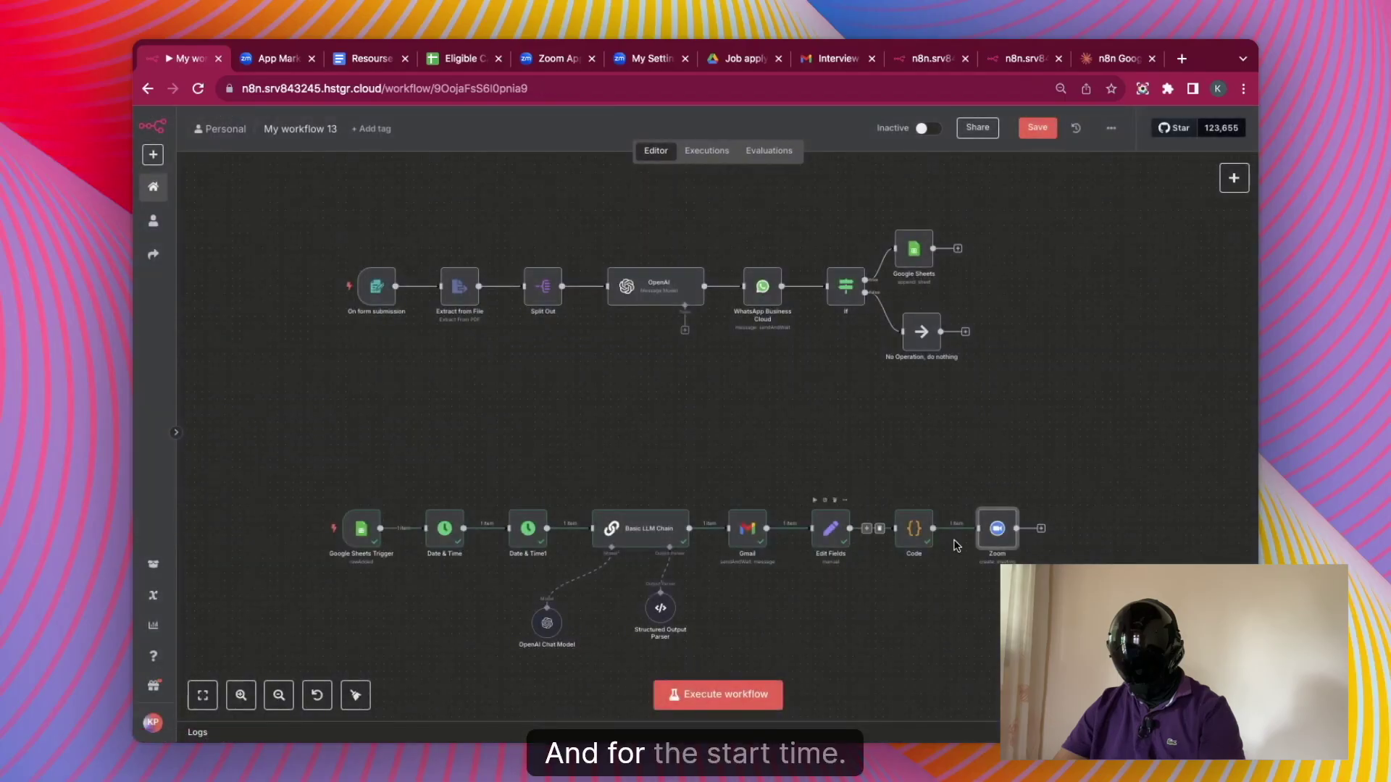
double_click(993, 536)
click(681, 482)
click(792, 247)
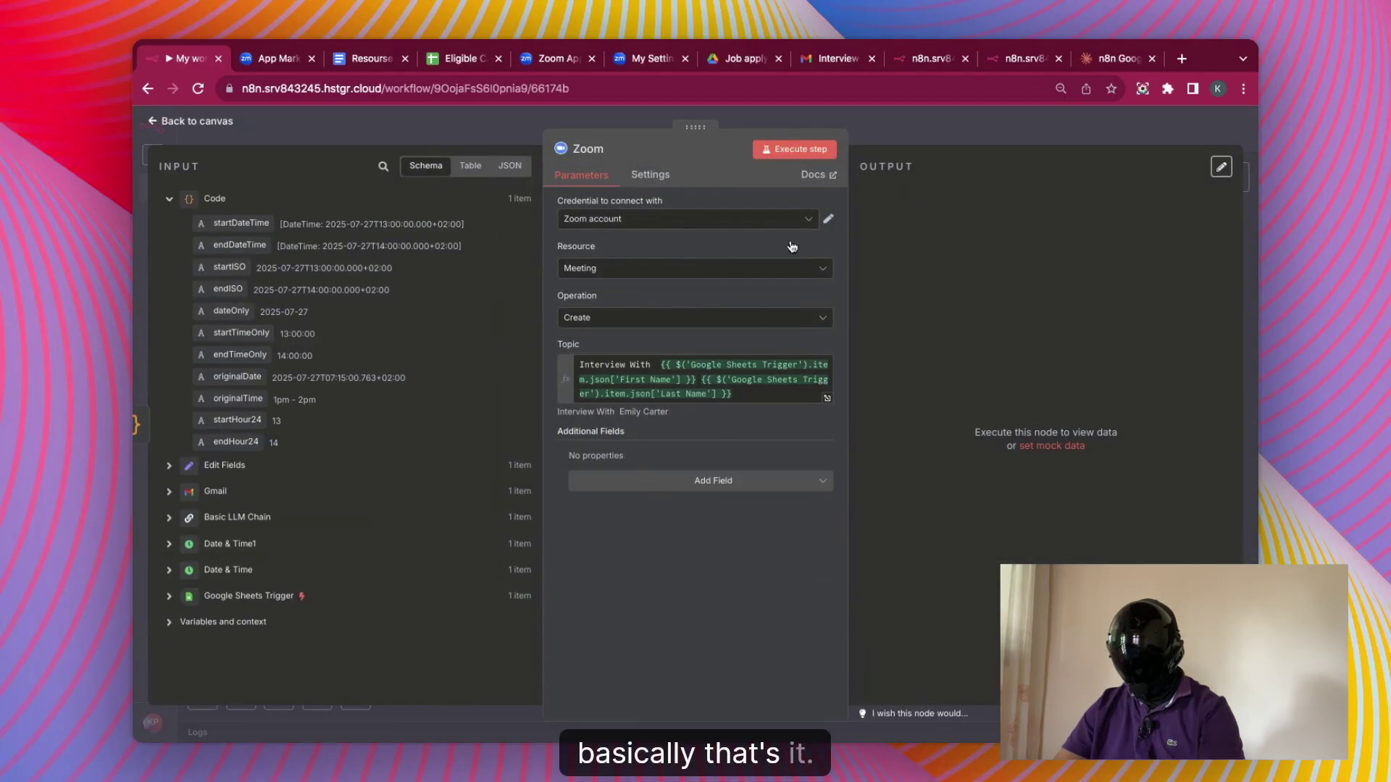
click(814, 154)
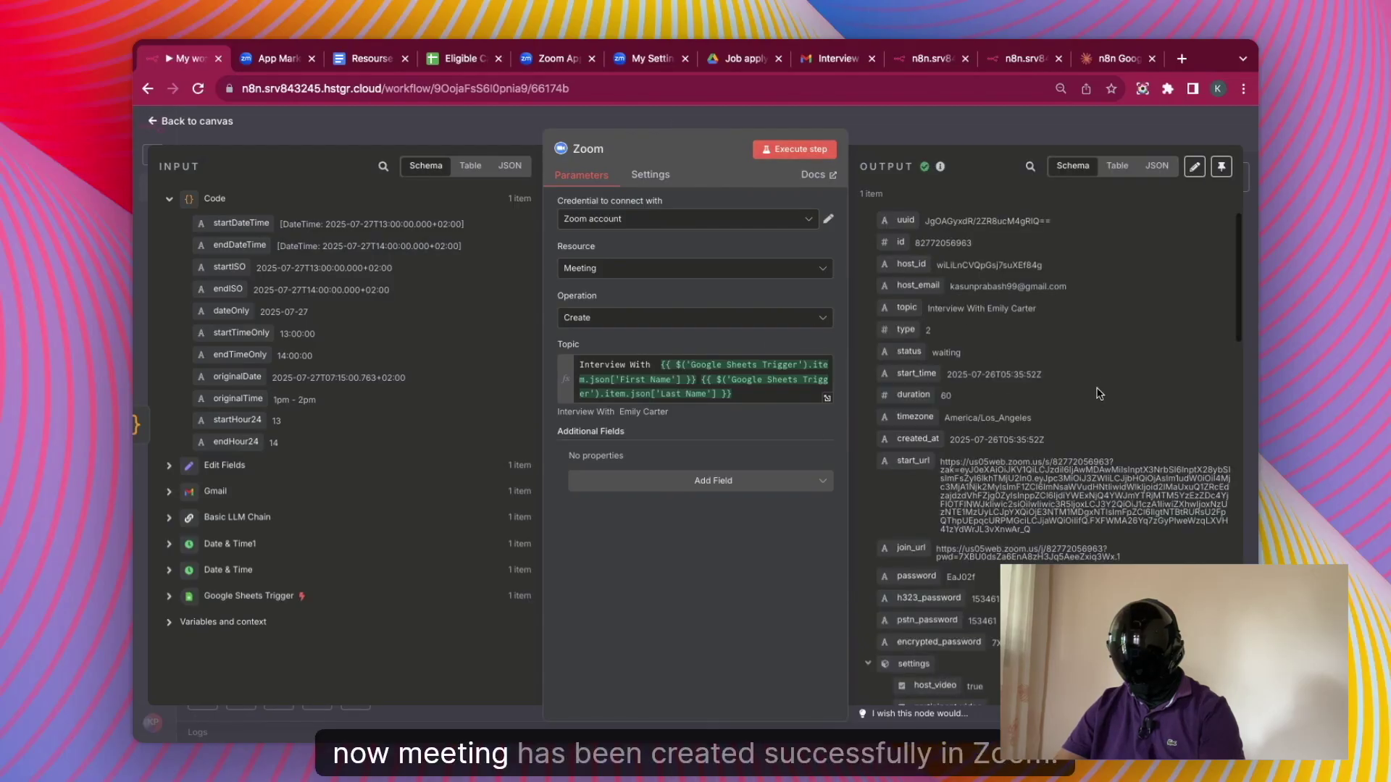
click(1009, 126)
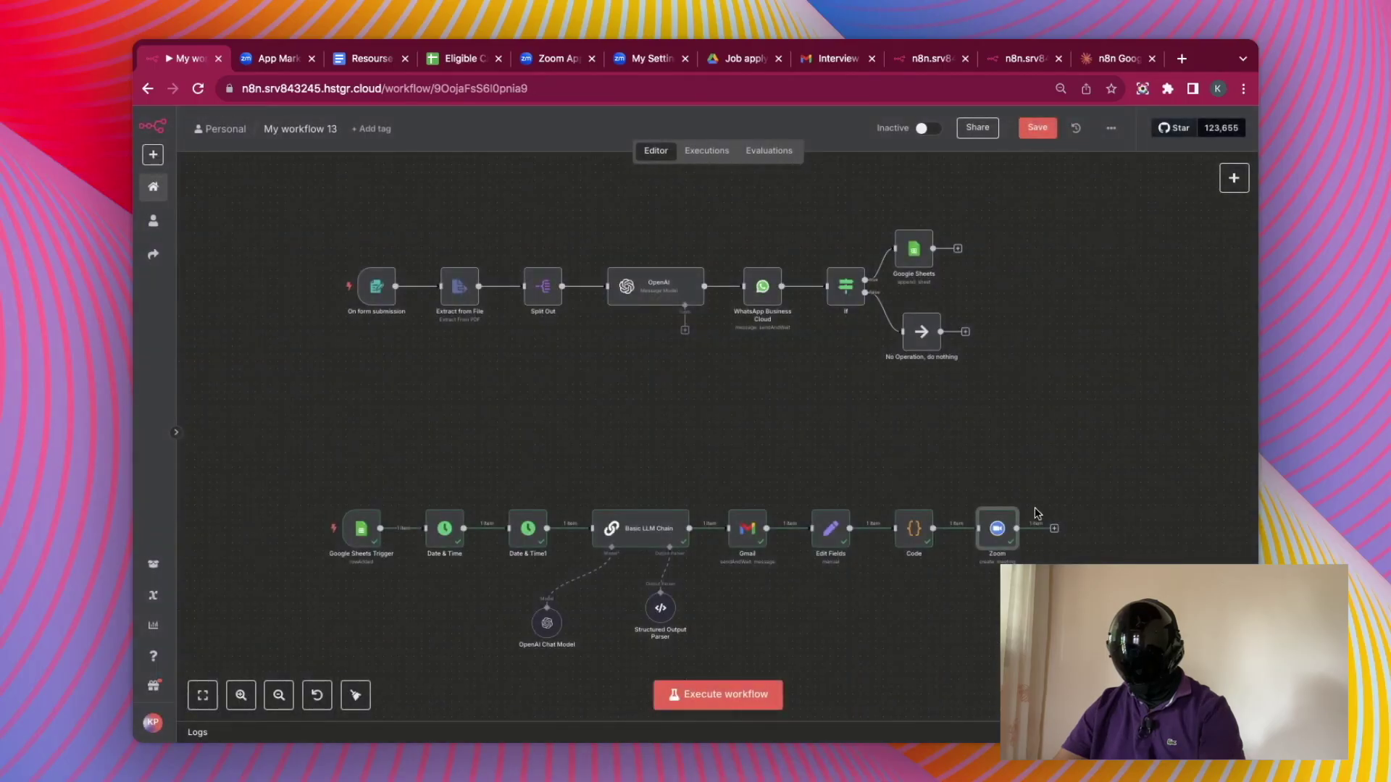
- Append a Google Calendar node with the Create an event action after the Zoom node
click(1054, 529)
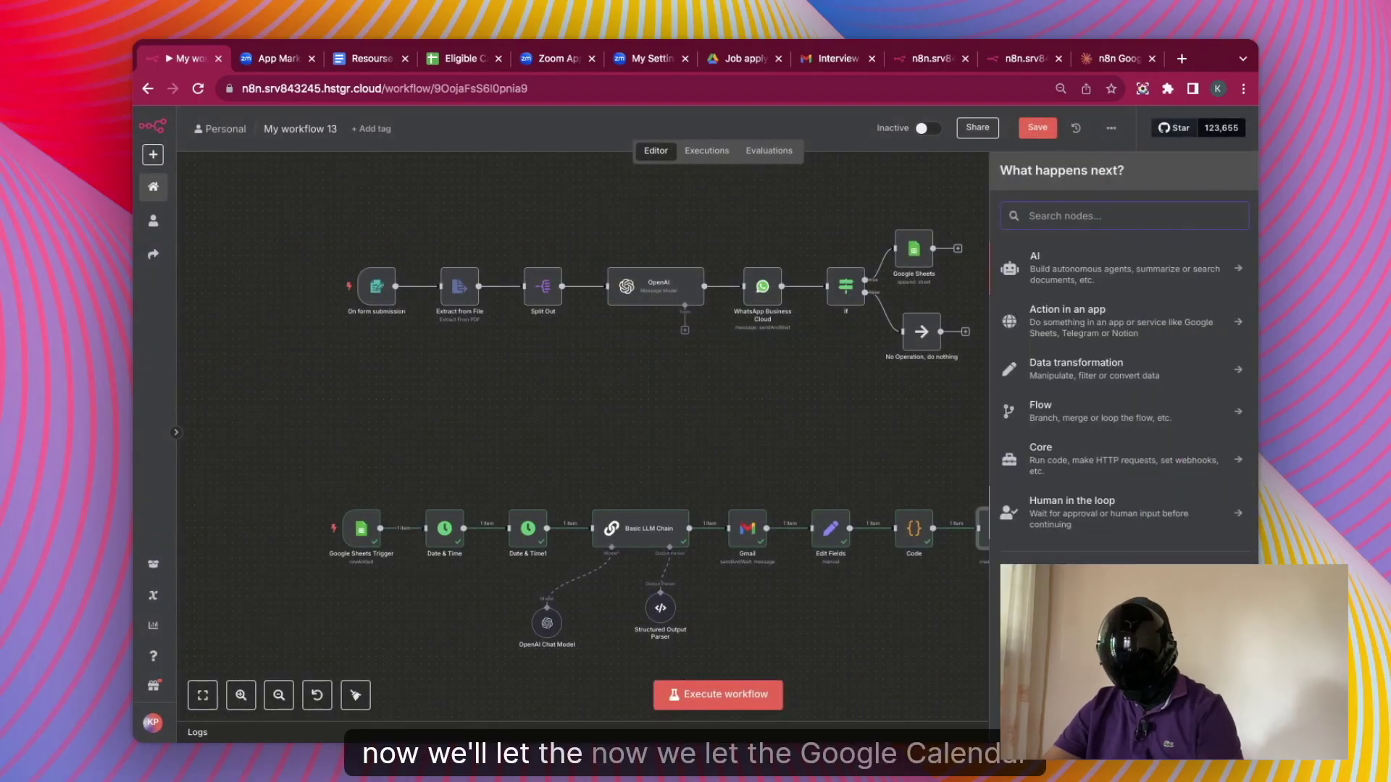
text(google)
click(1069, 577)
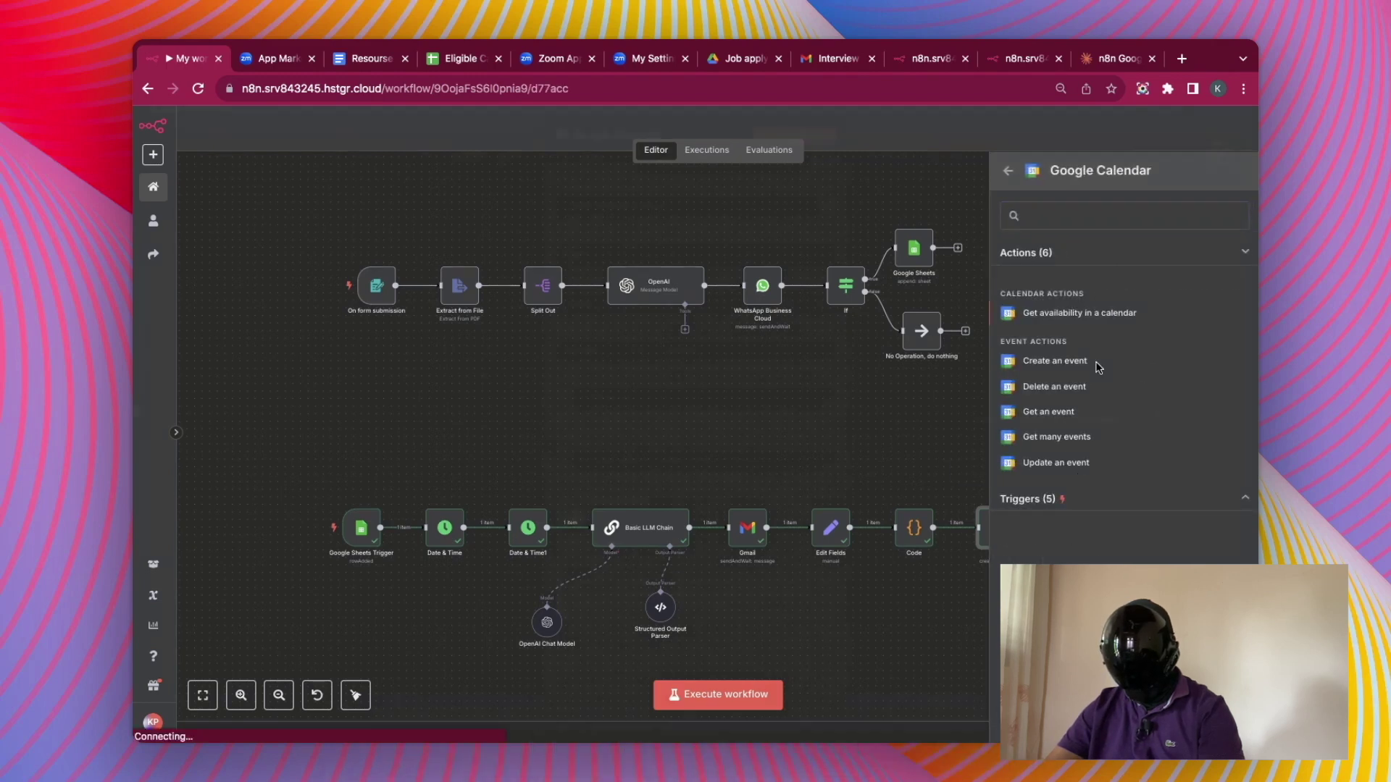
click(1010, 363)
- Identify the event's calendar by ID in the Google Calendar node, entering the account's email address
click(592, 368)
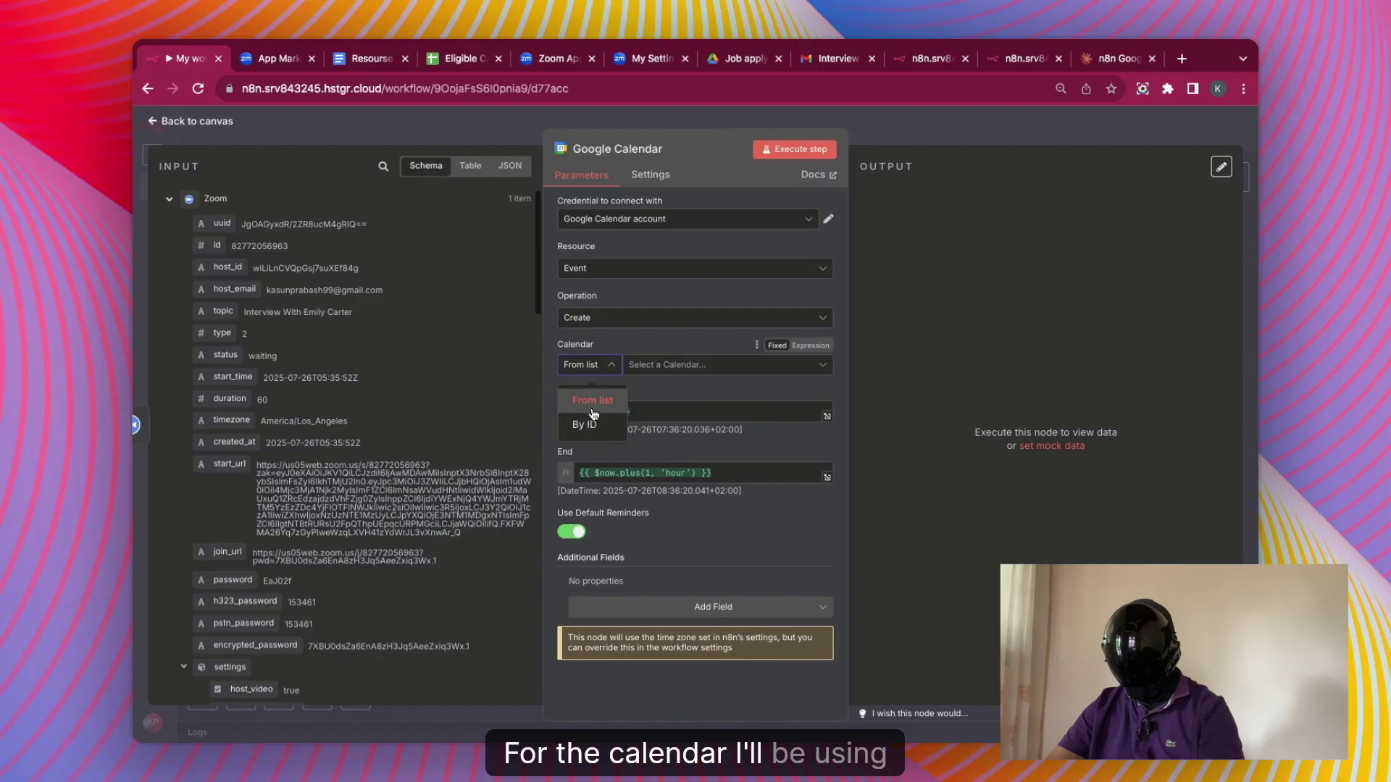
click(584, 425)
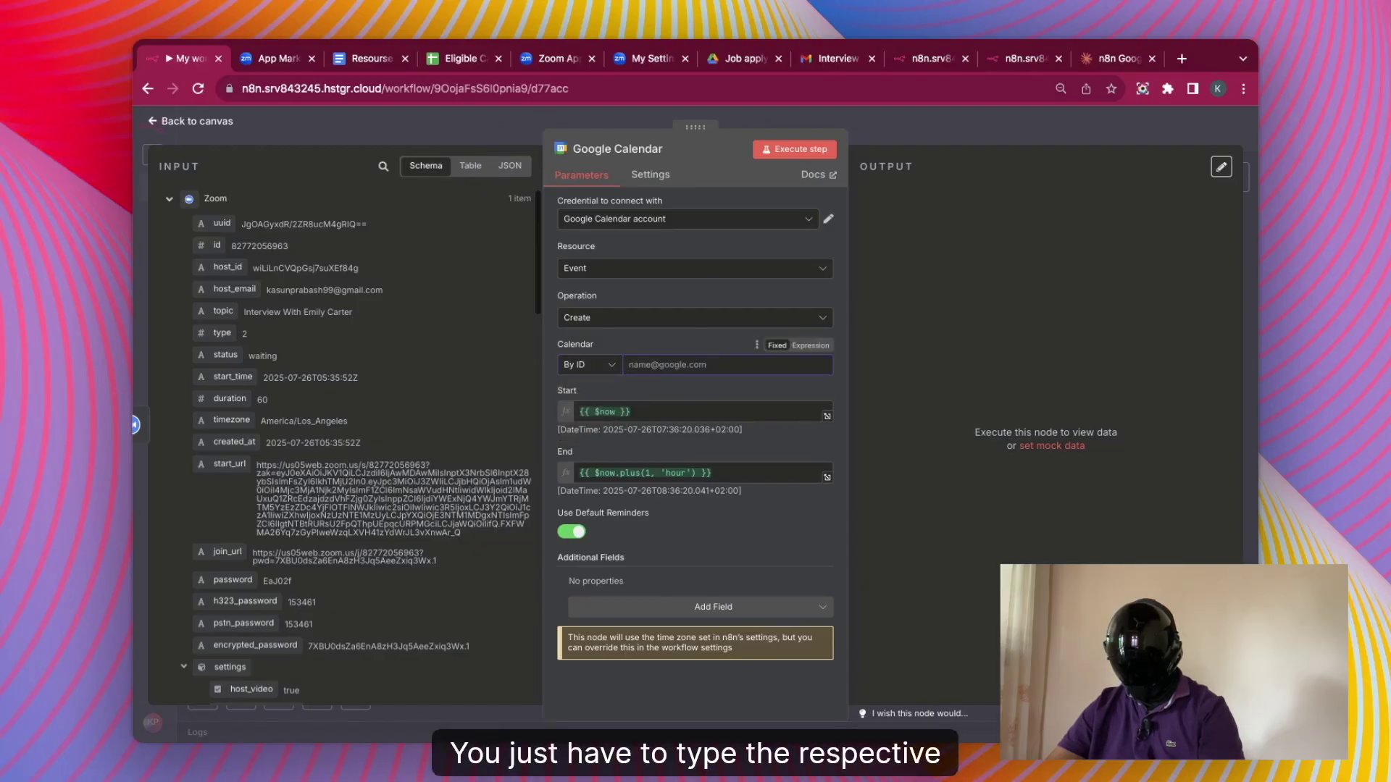
text(kasun)
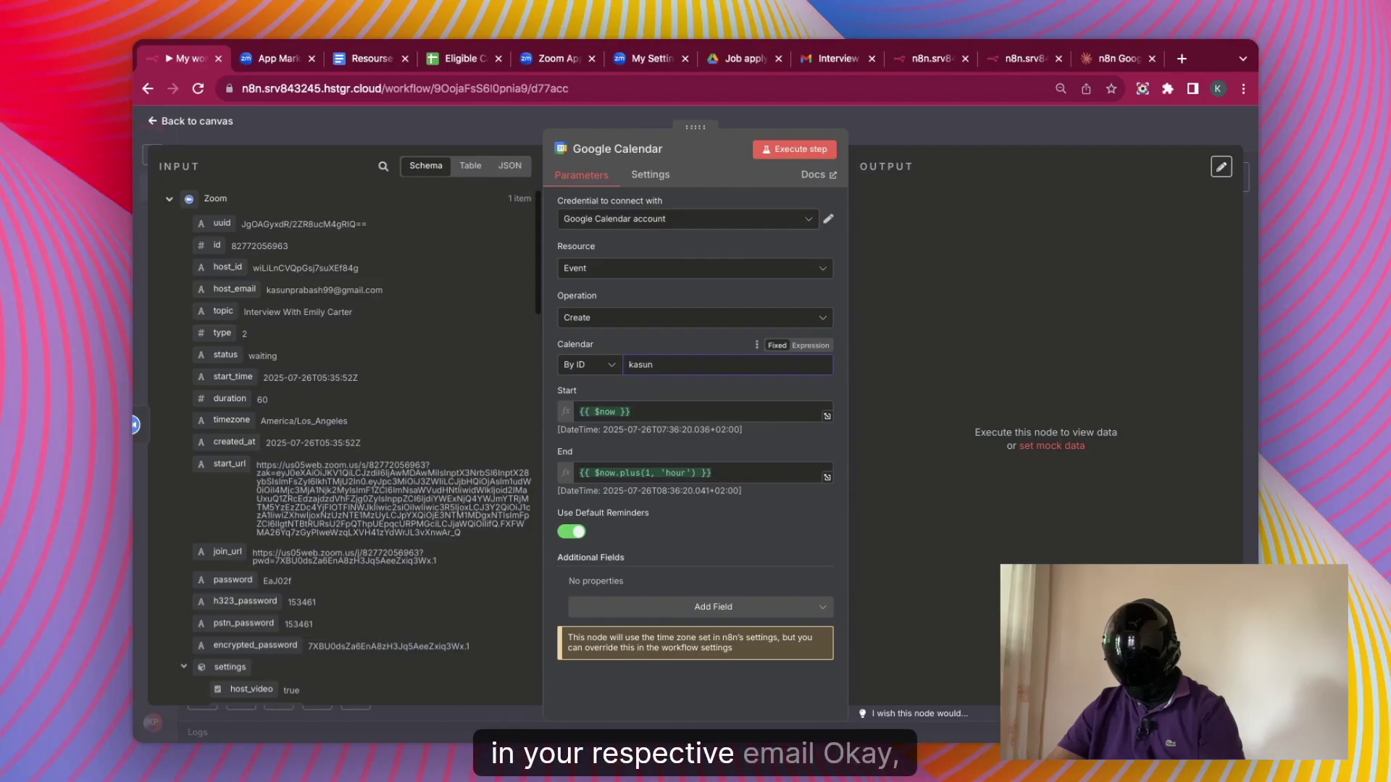
- Replace the calendar event's Start expression with the Code node's startISO and its End expression with the Code node's endISO
key(BackSpace)
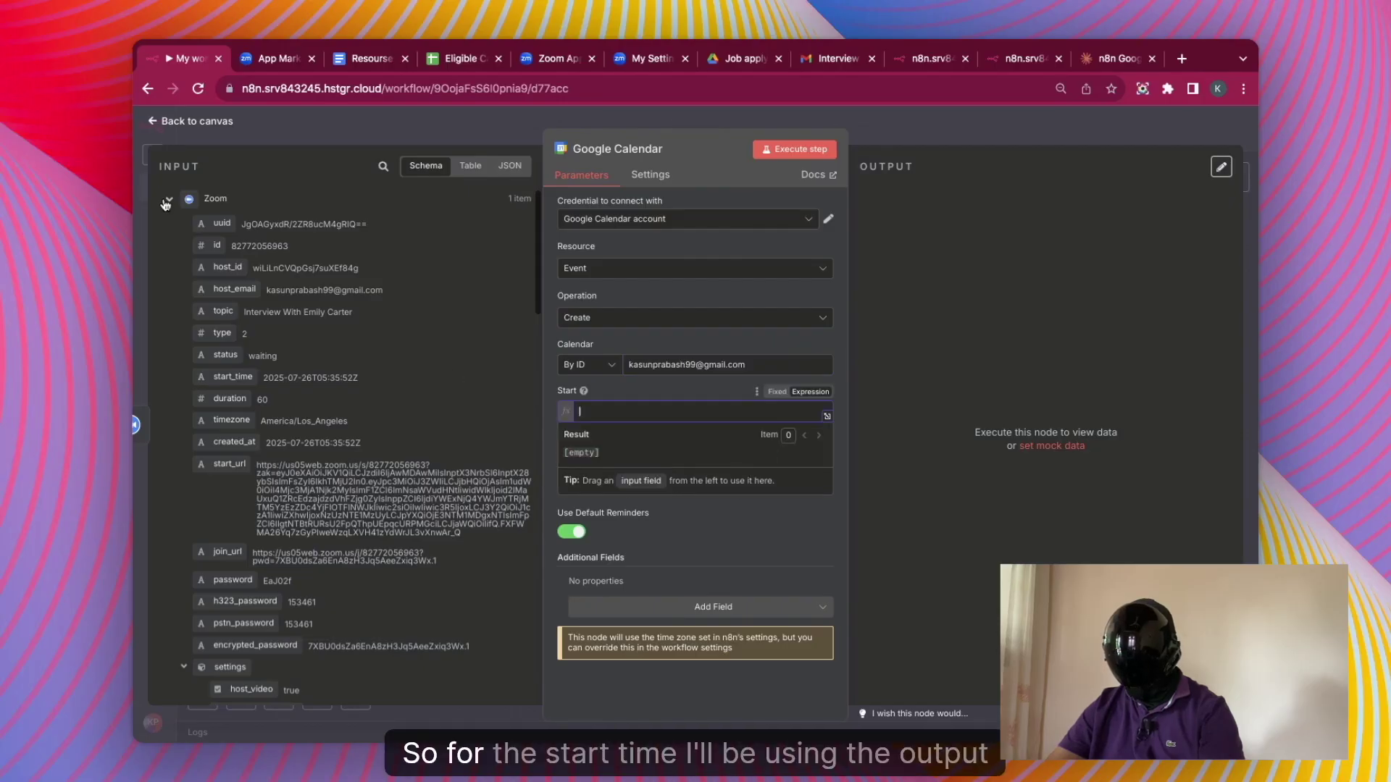
click(166, 203)
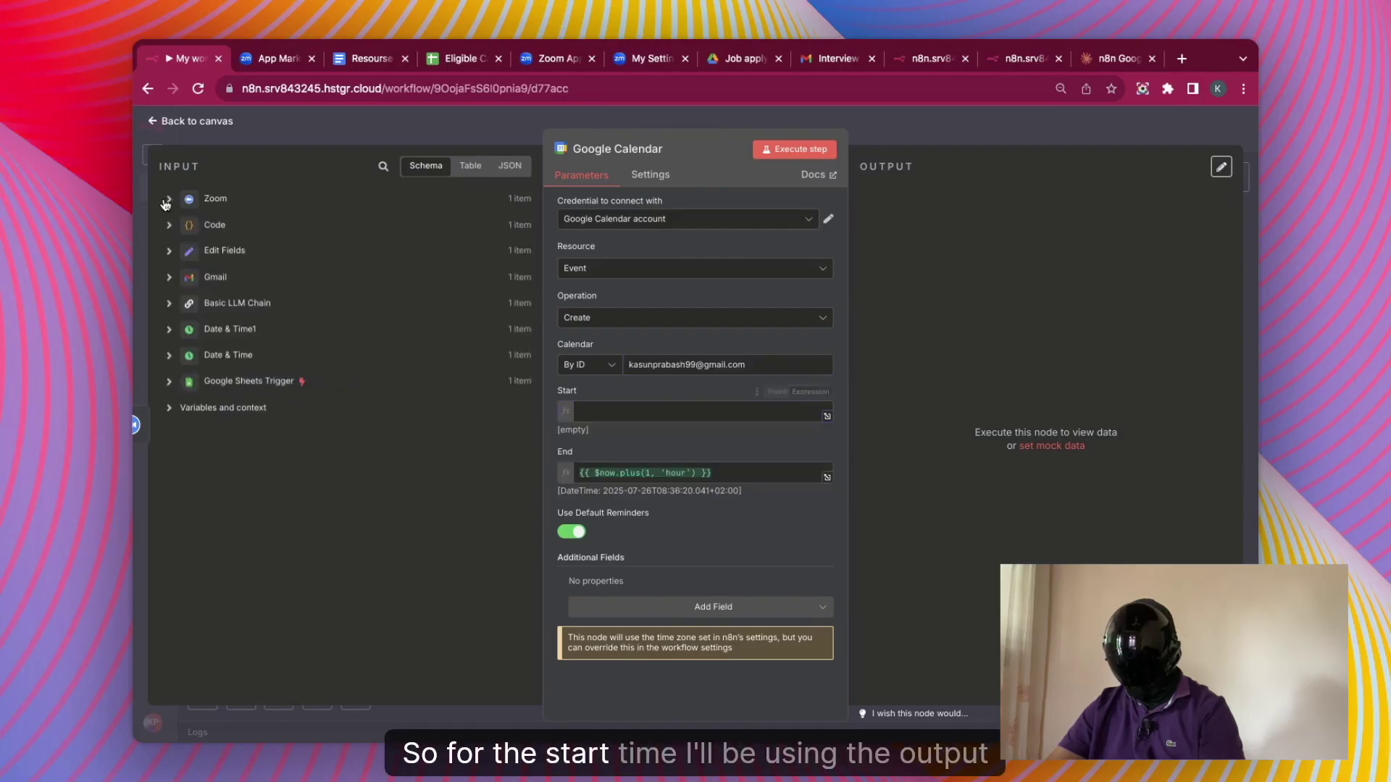
click(182, 230)
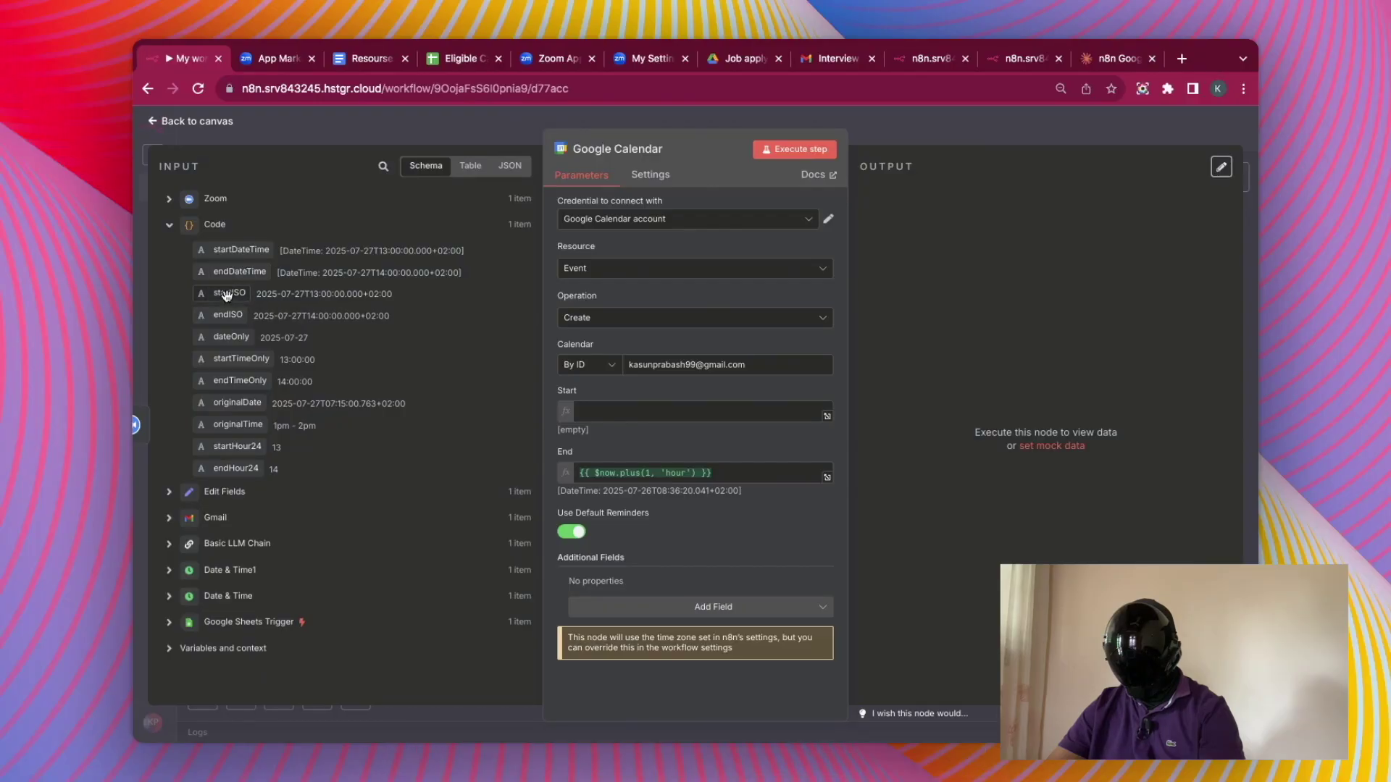
drag(238, 300, 597, 418)
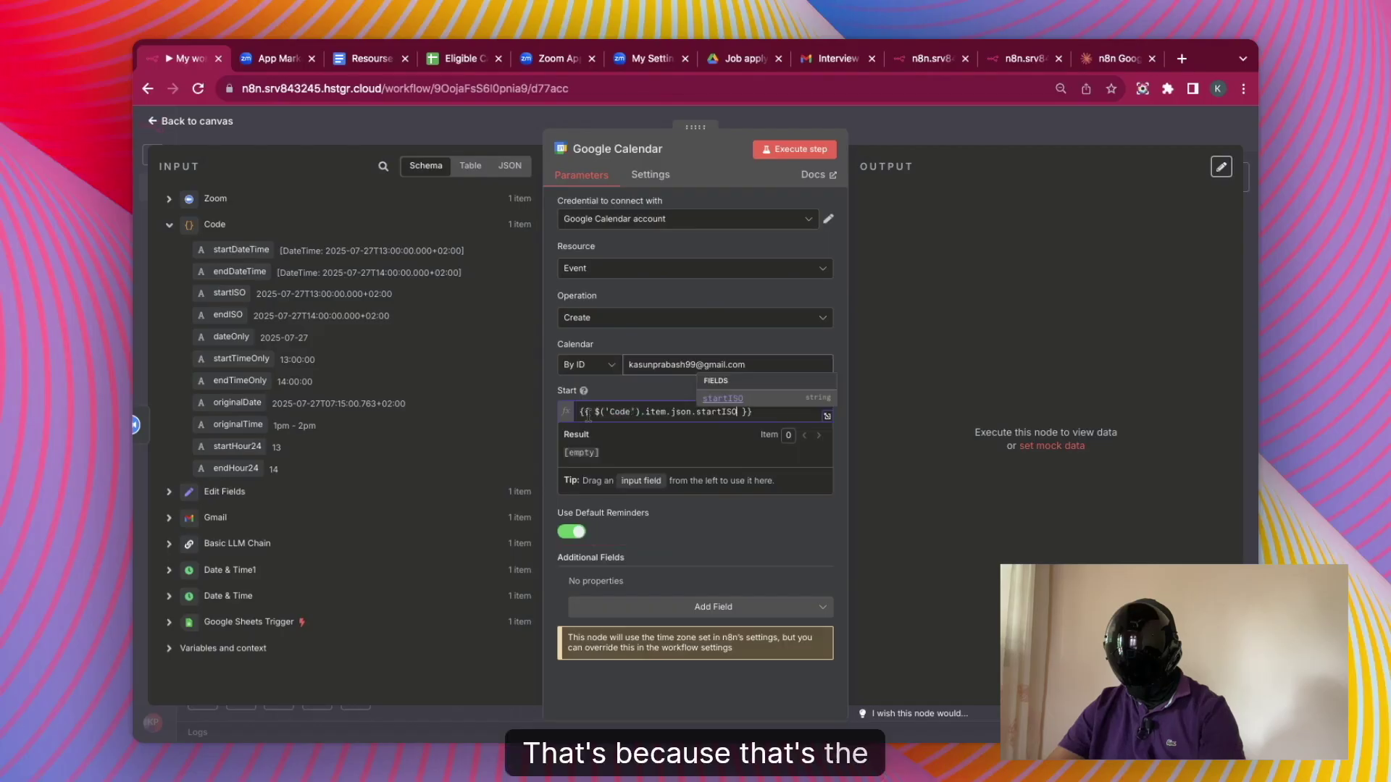
click(552, 441)
drag(714, 473, 534, 480)
key(BackSpace)
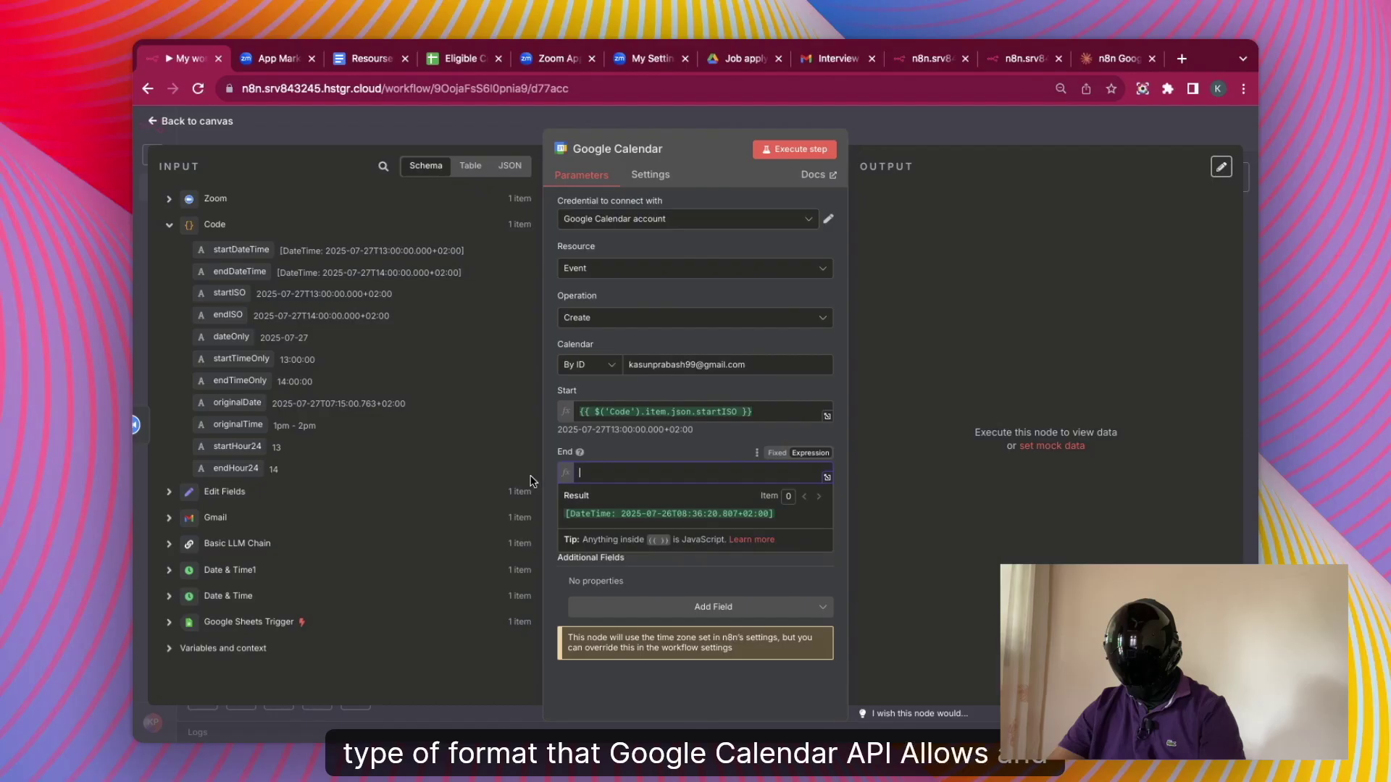
drag(228, 315, 600, 472)
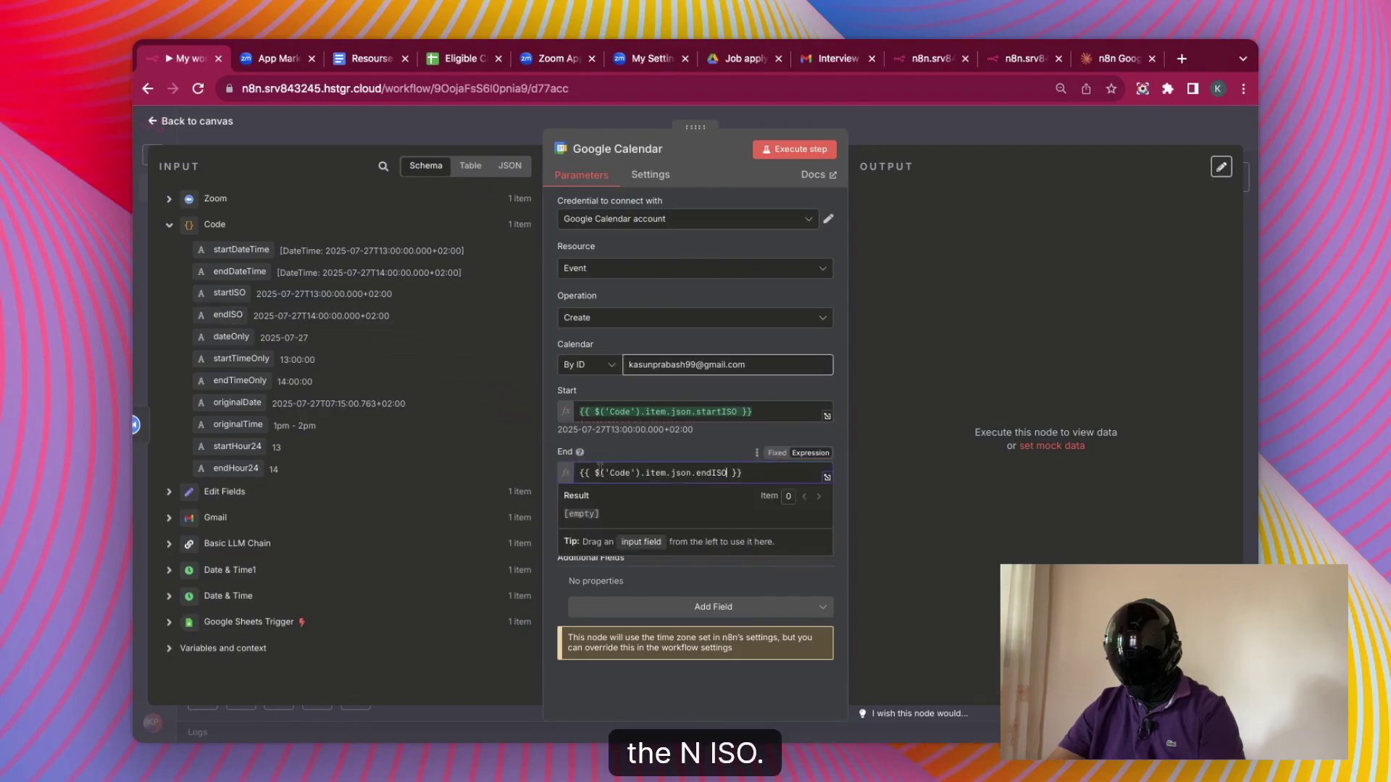
- Execute the Google Calendar node and check the created event on July 27, 2025 in Google Calendar
click(822, 151)
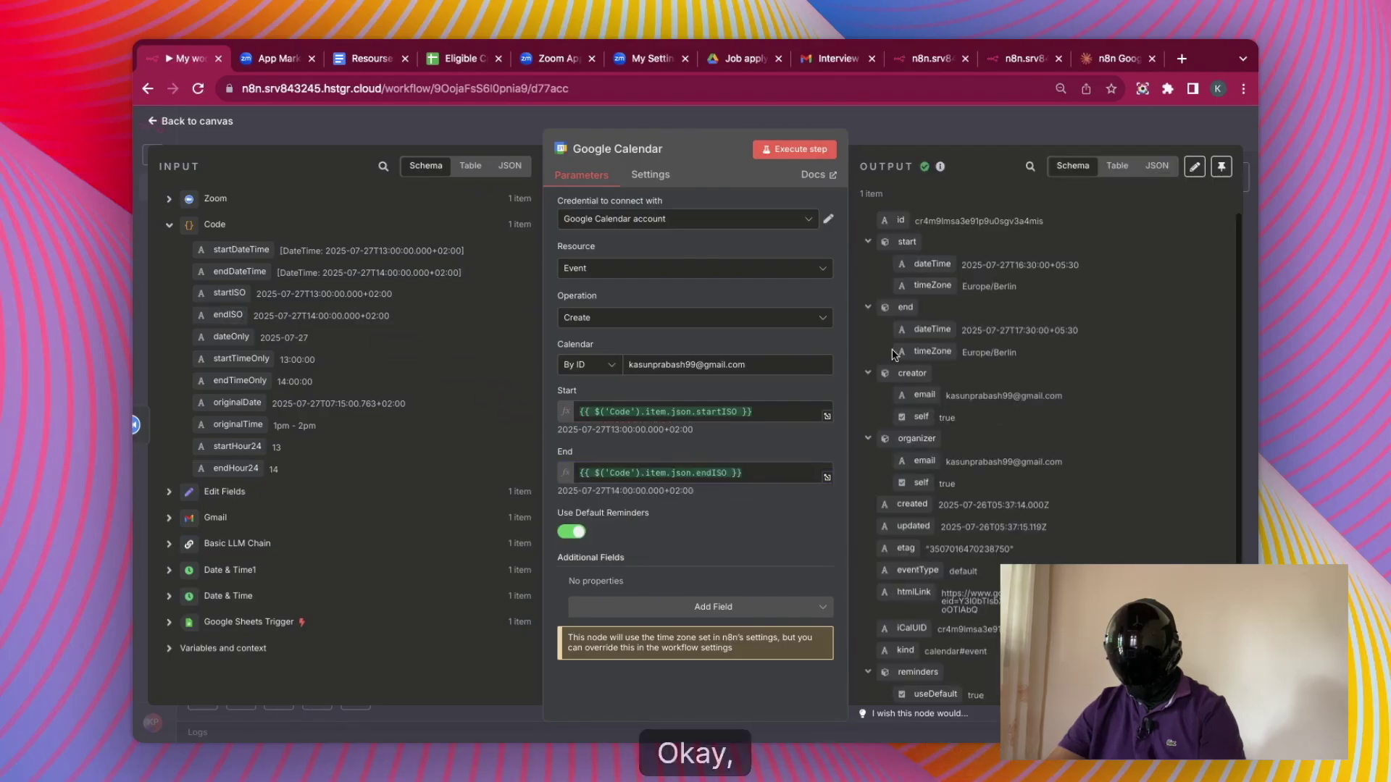
scroll(934, 545, down, 2)
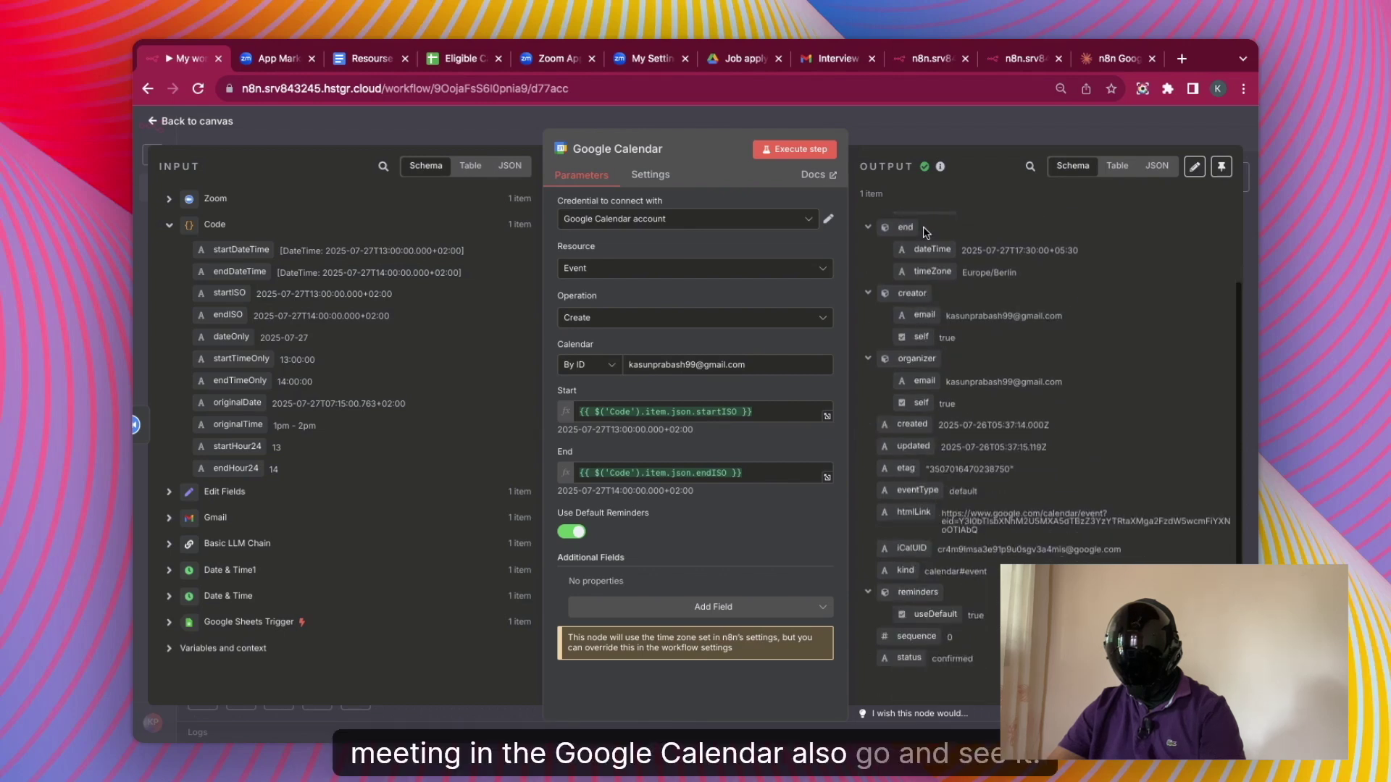
click(1180, 58)
text(google c)
click(1196, 131)
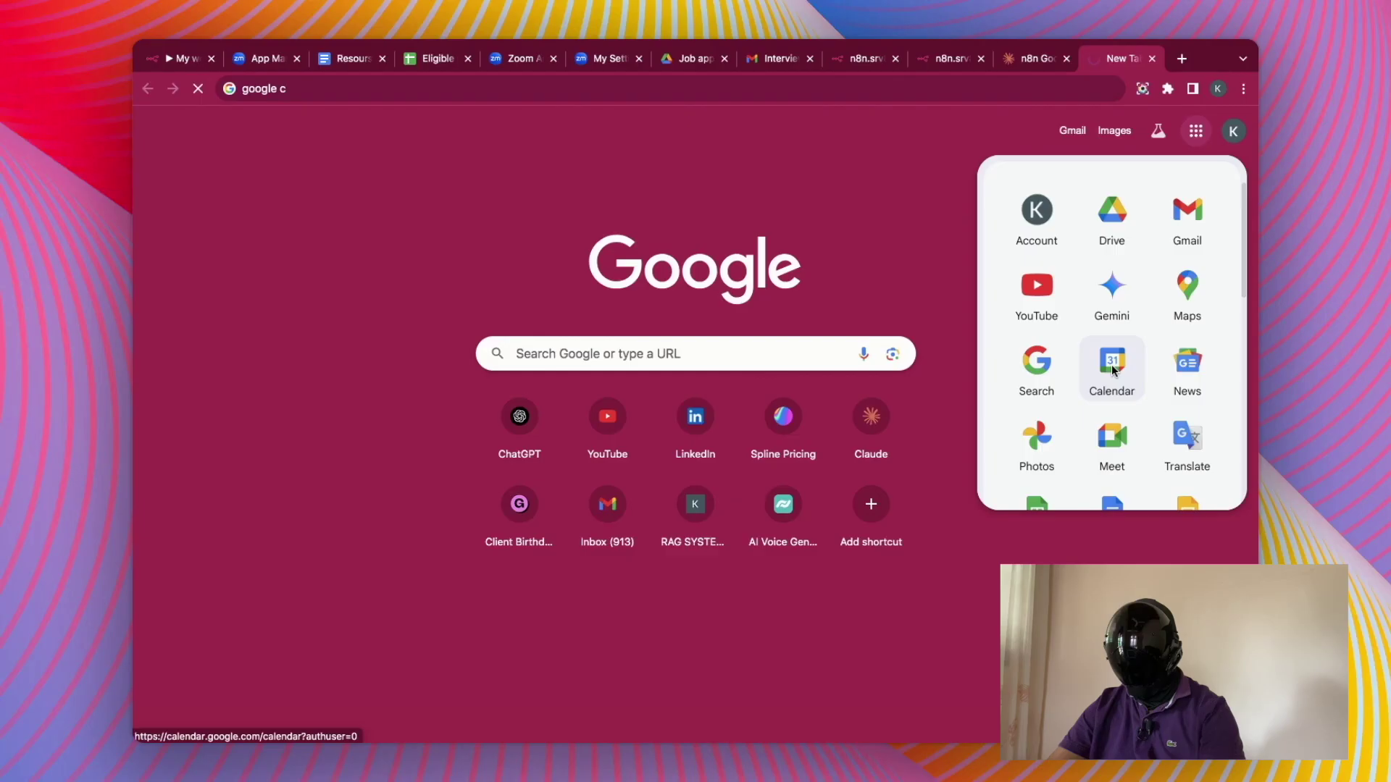
click(1112, 366)
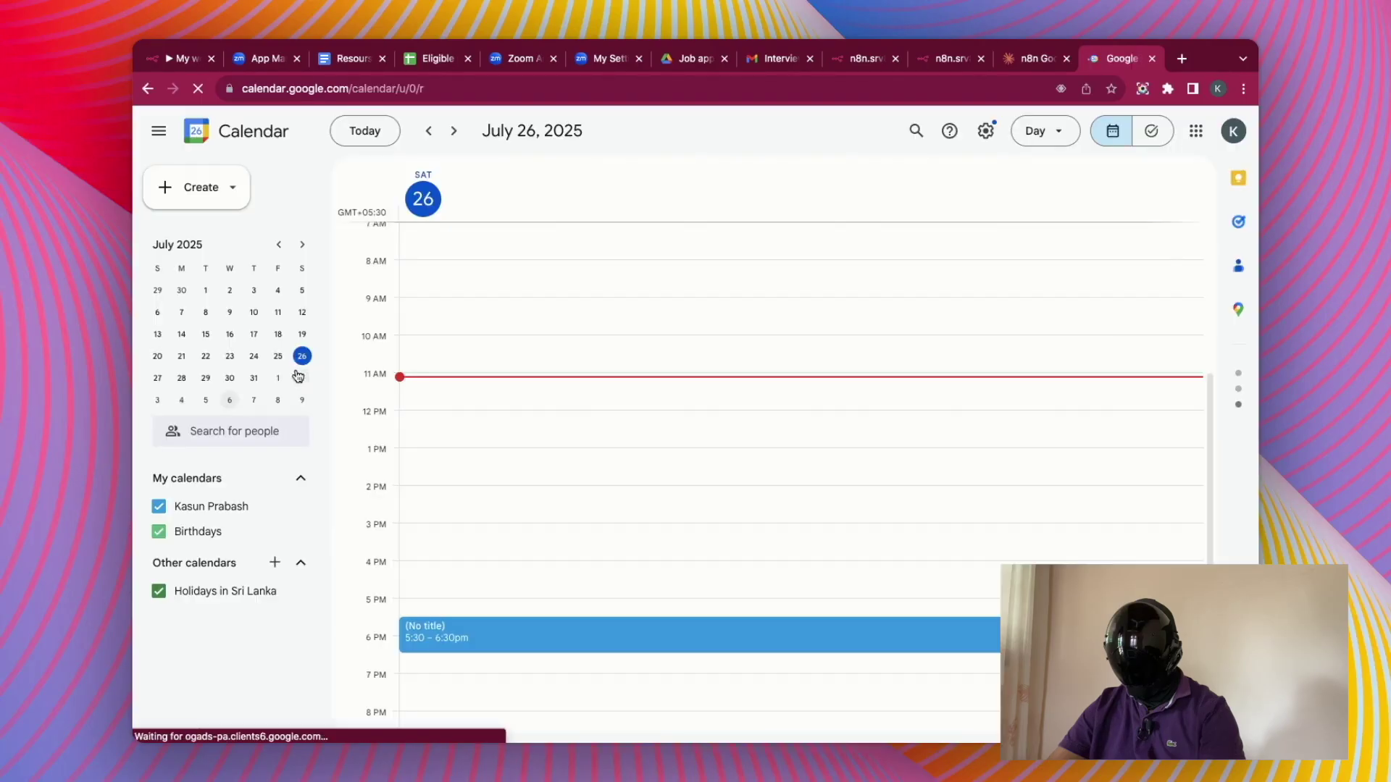
click(157, 378)
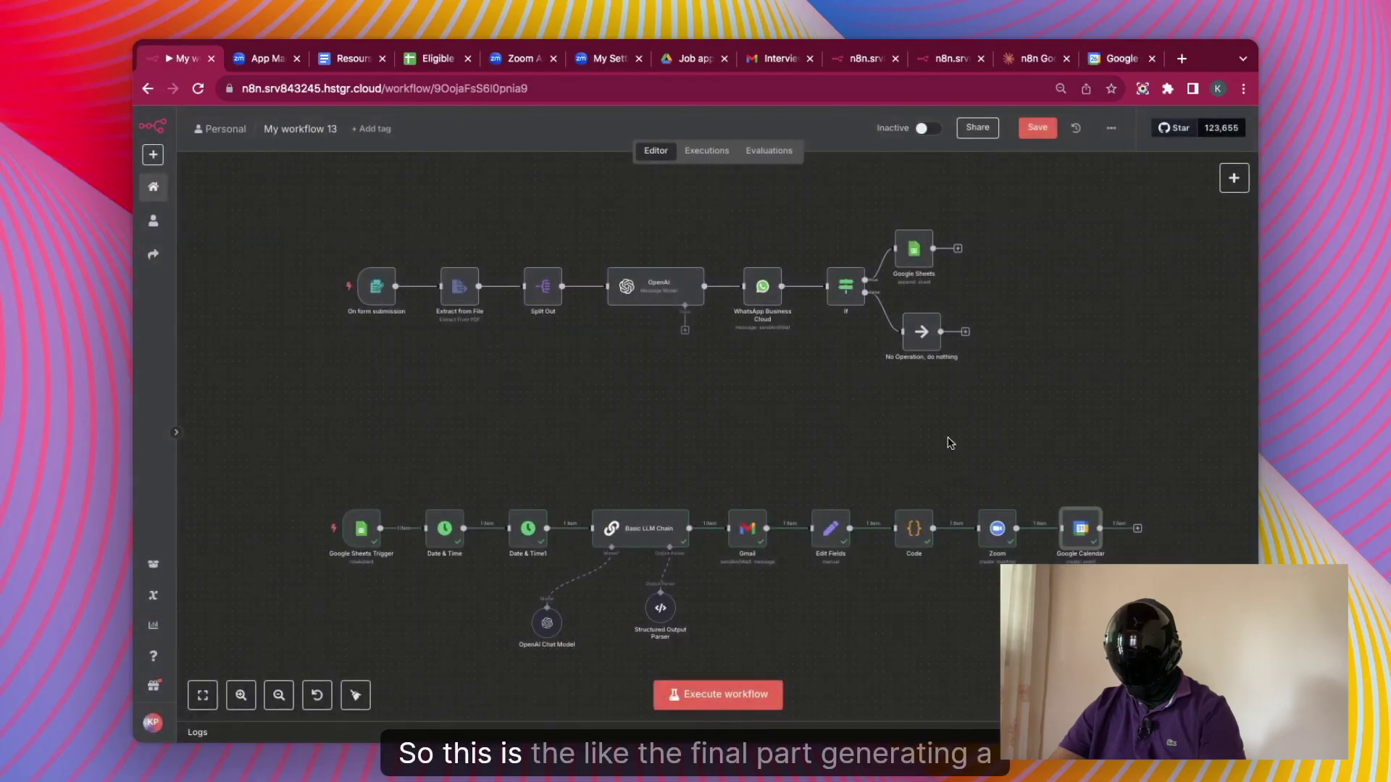
- Append a Basic LLM Chain node after the Google Calendar node in the n8n workflow
key(Escape)
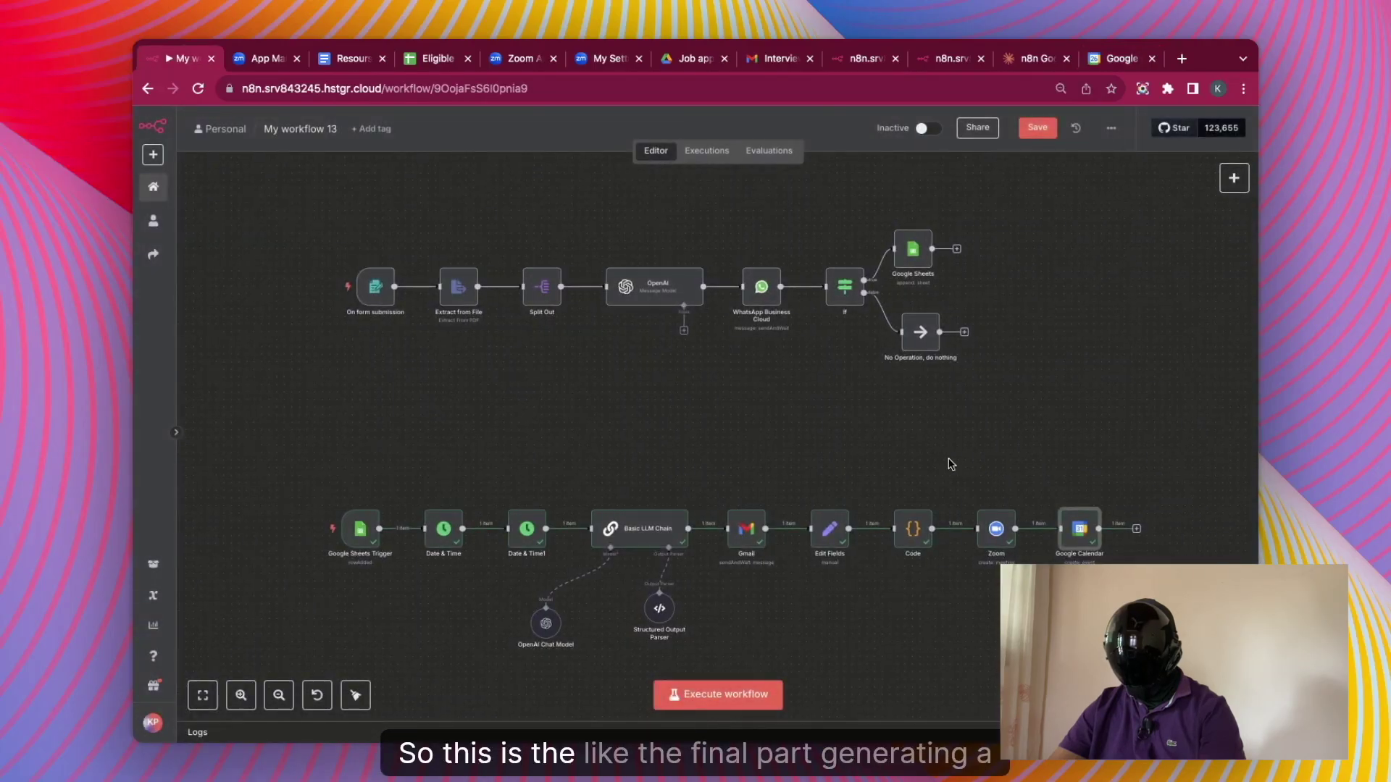
scroll(949, 464, right, 5)
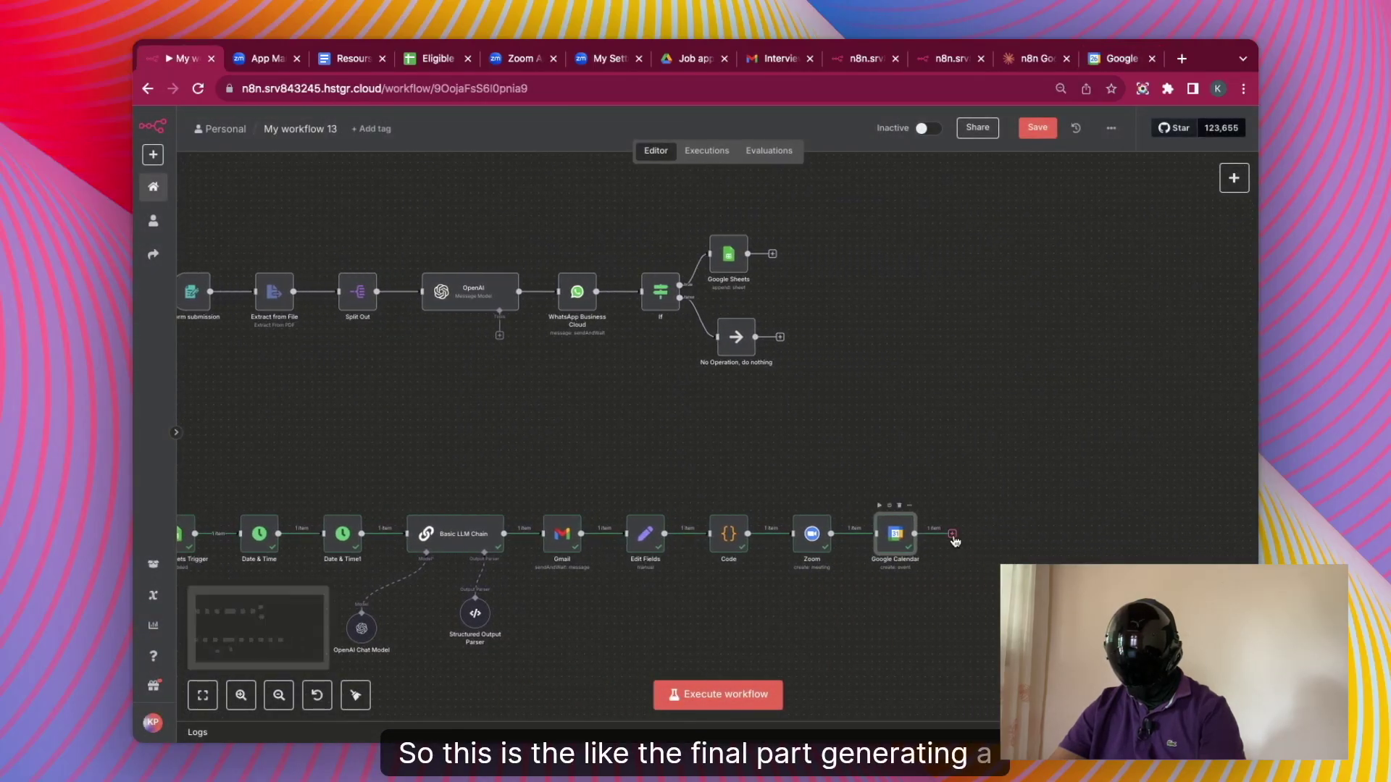
click(953, 534)
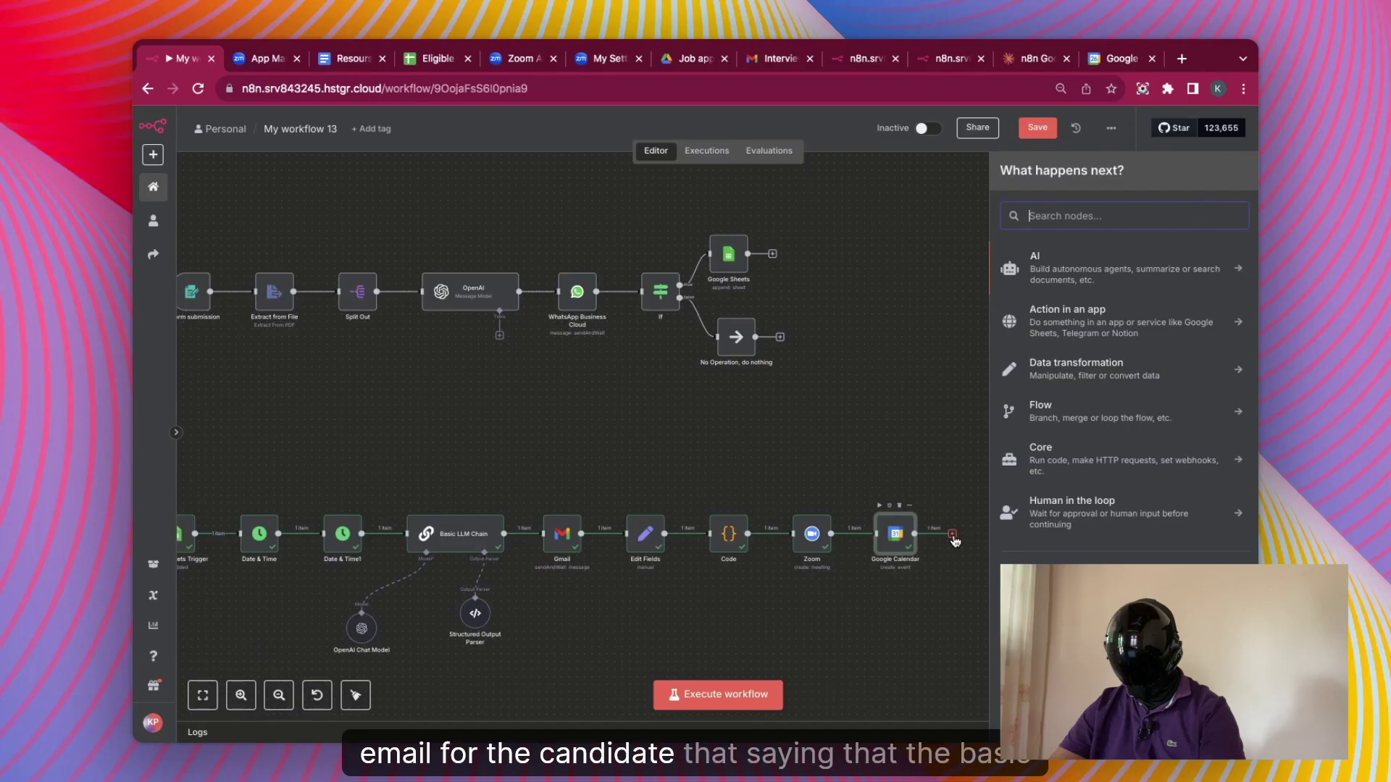
text(basic)
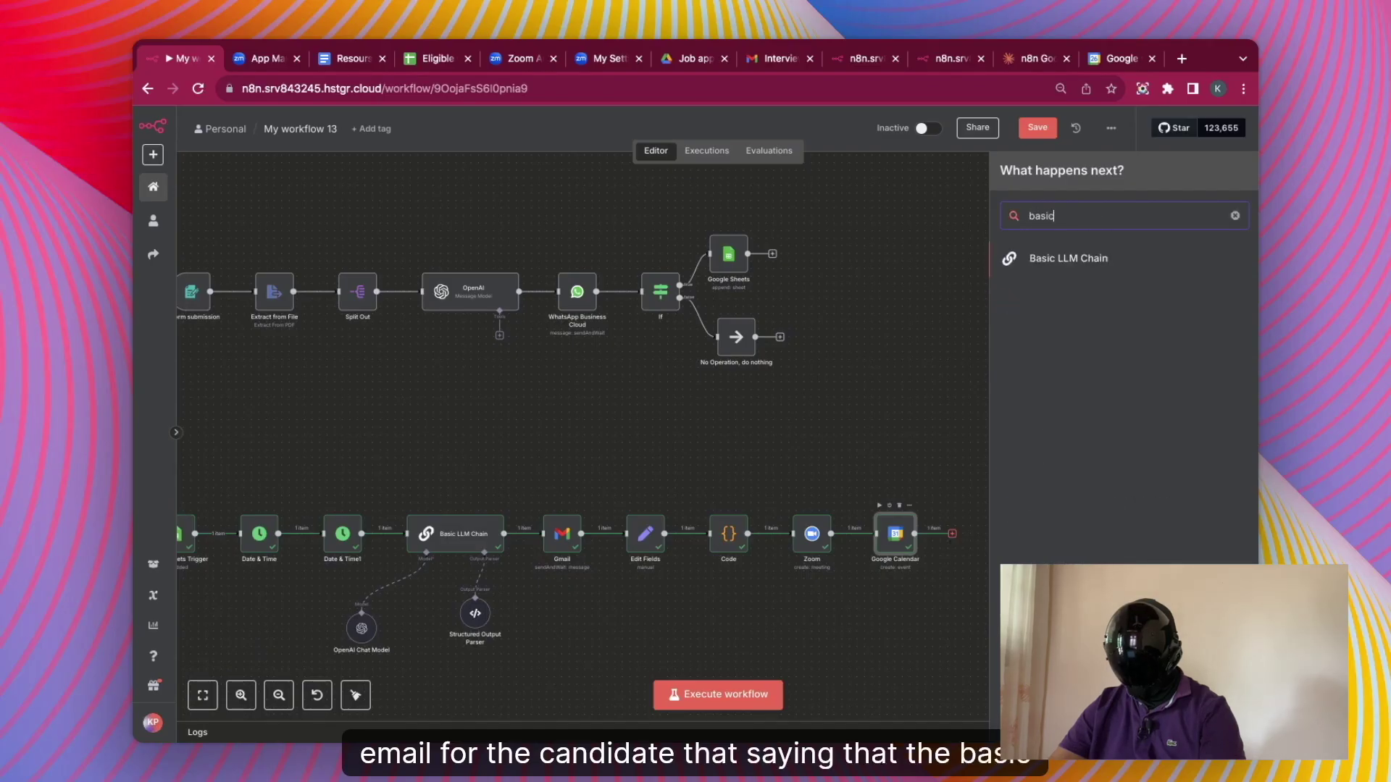
click(1115, 263)
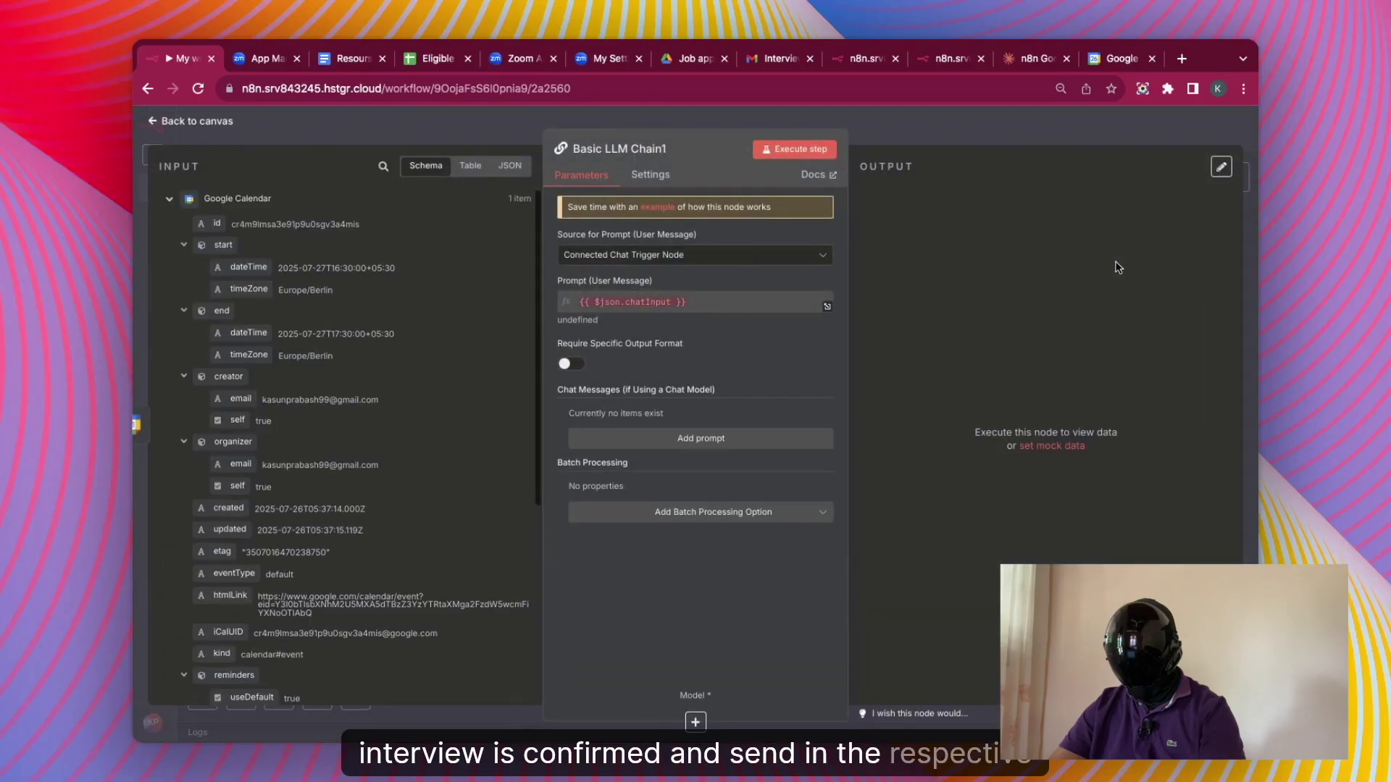
- Set the new chain's prompt source to Define below and copy in the "Basic LLM Chain 2 Prompt" text from the Resourse document
click(691, 255)
click(616, 283)
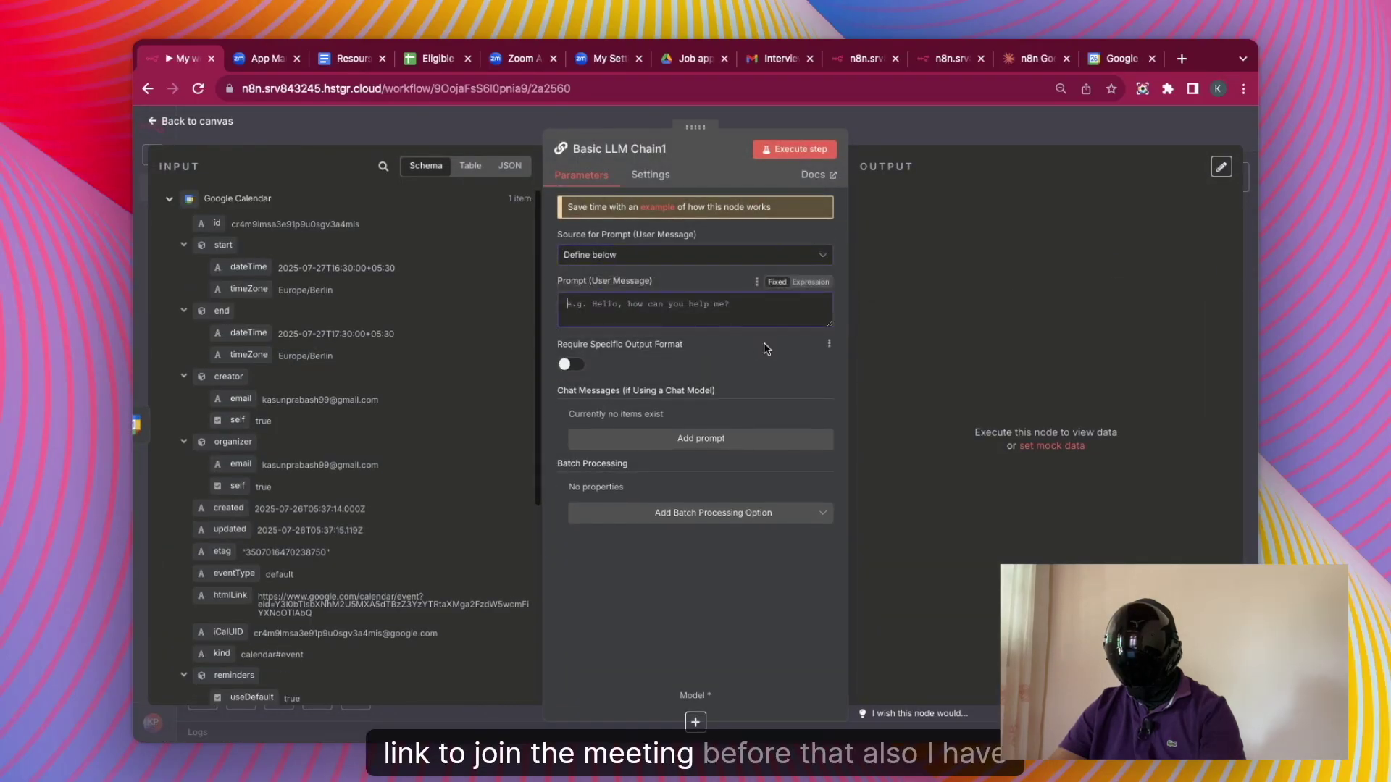
click(348, 59)
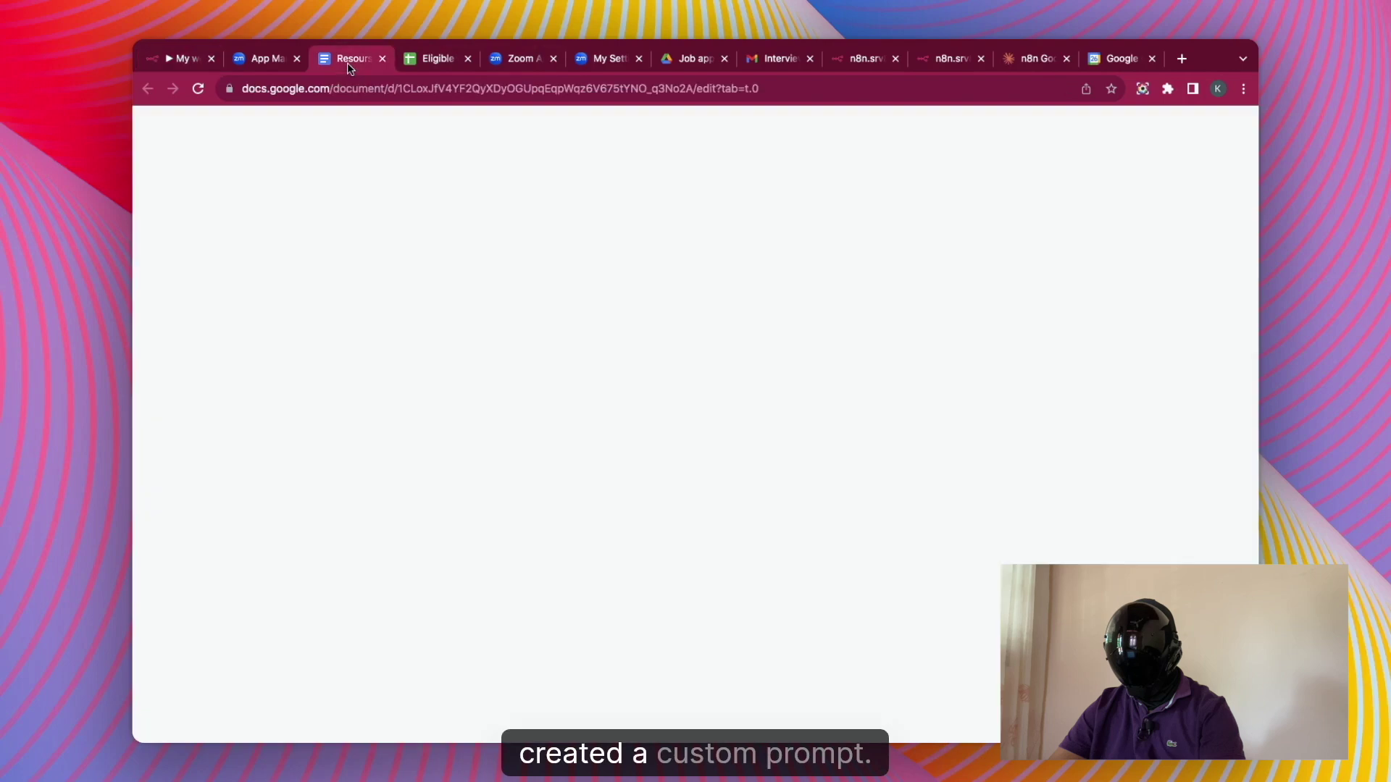
drag(442, 389, 679, 437)
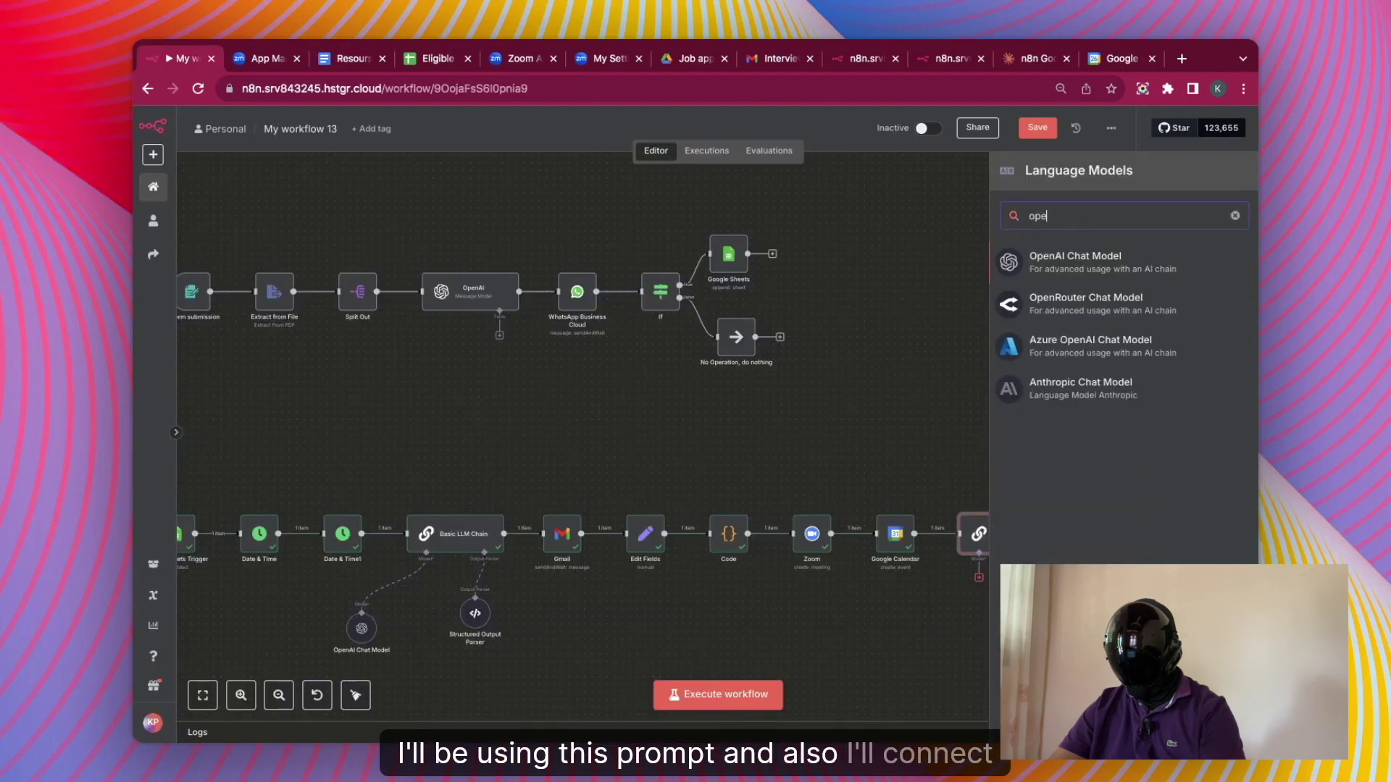
- Attach an OpenAI Chat Model to the new Basic LLM Chain and enable Require Specific Output Format
text(n)
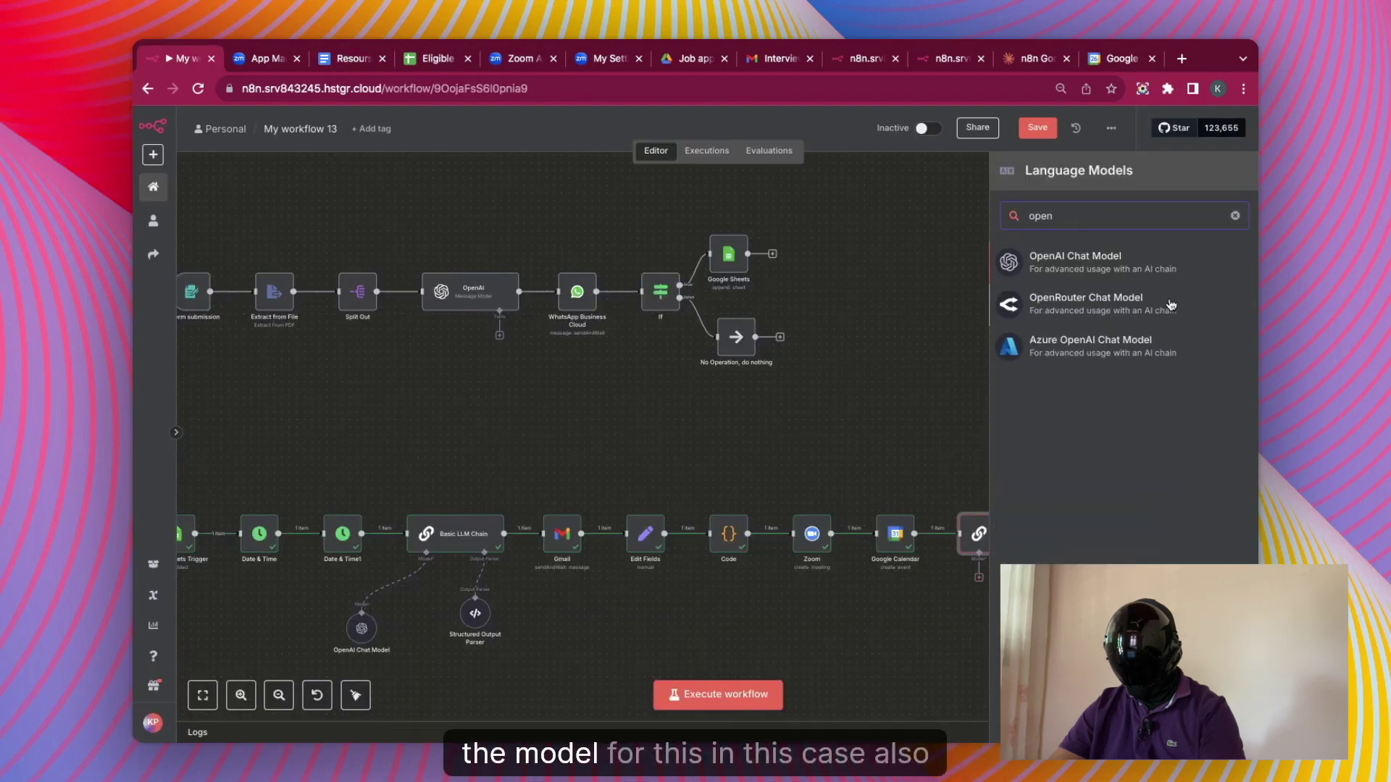
key(Return)
double_click(1026, 537)
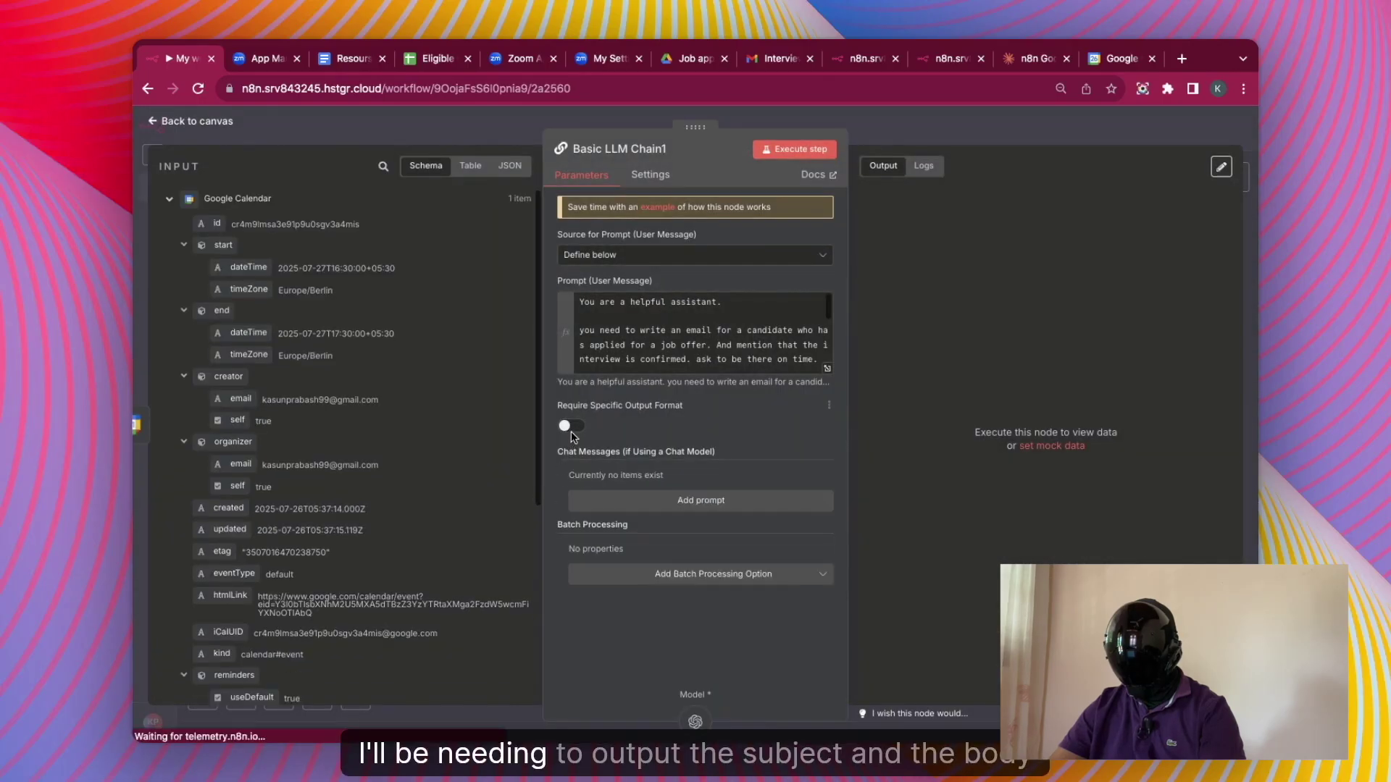
click(574, 426)
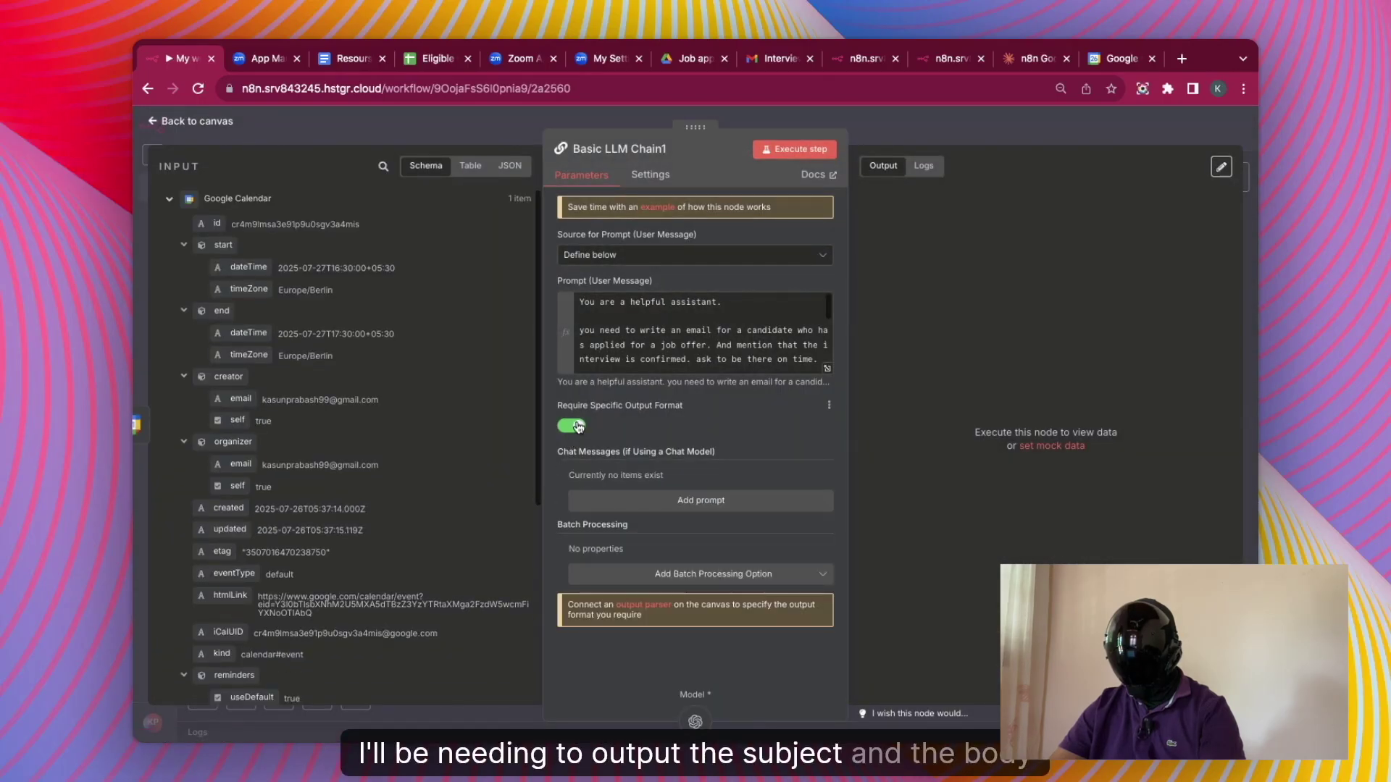
click(1035, 132)
- Move the new OpenAI Chat Model aside and attach a Structured Output Parser to the second Basic LLM Chain
drag(997, 617, 944, 606)
click(1036, 554)
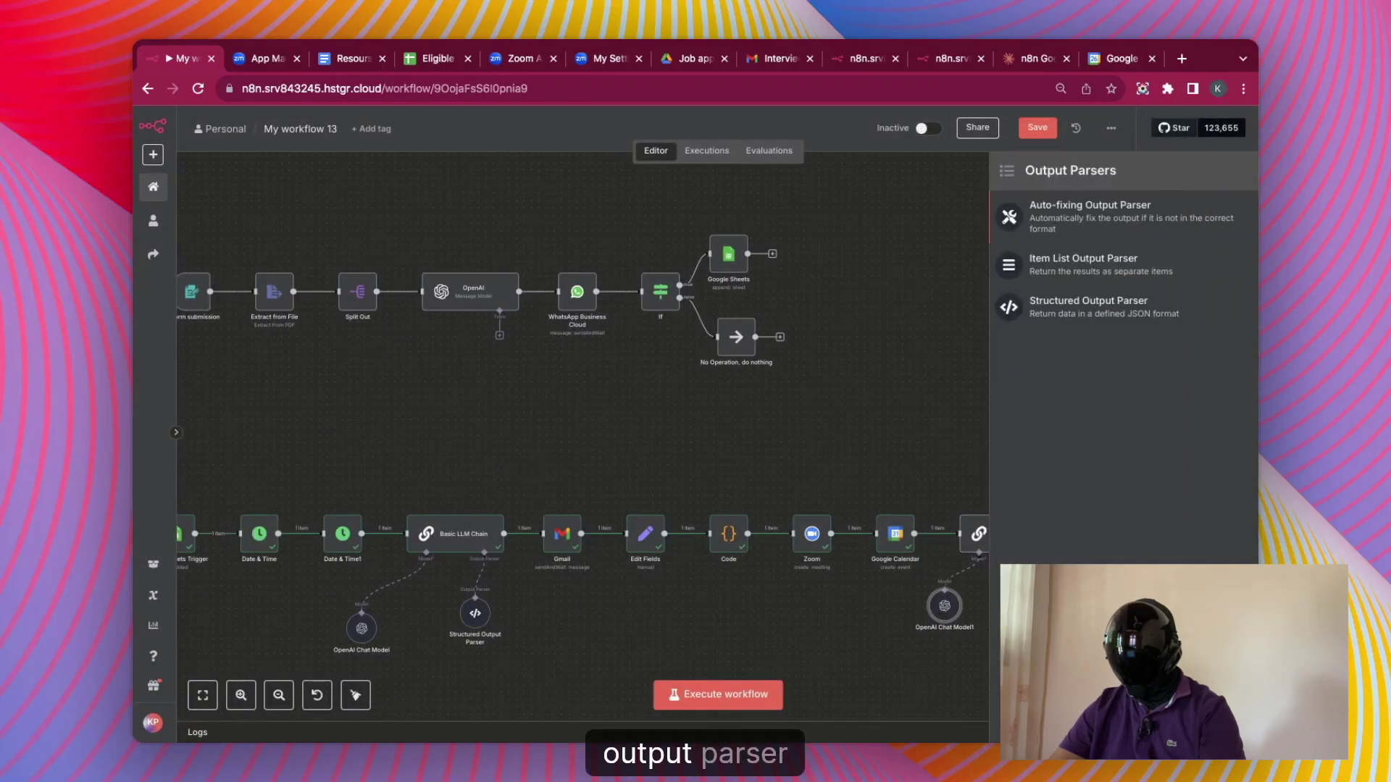
click(1076, 308)
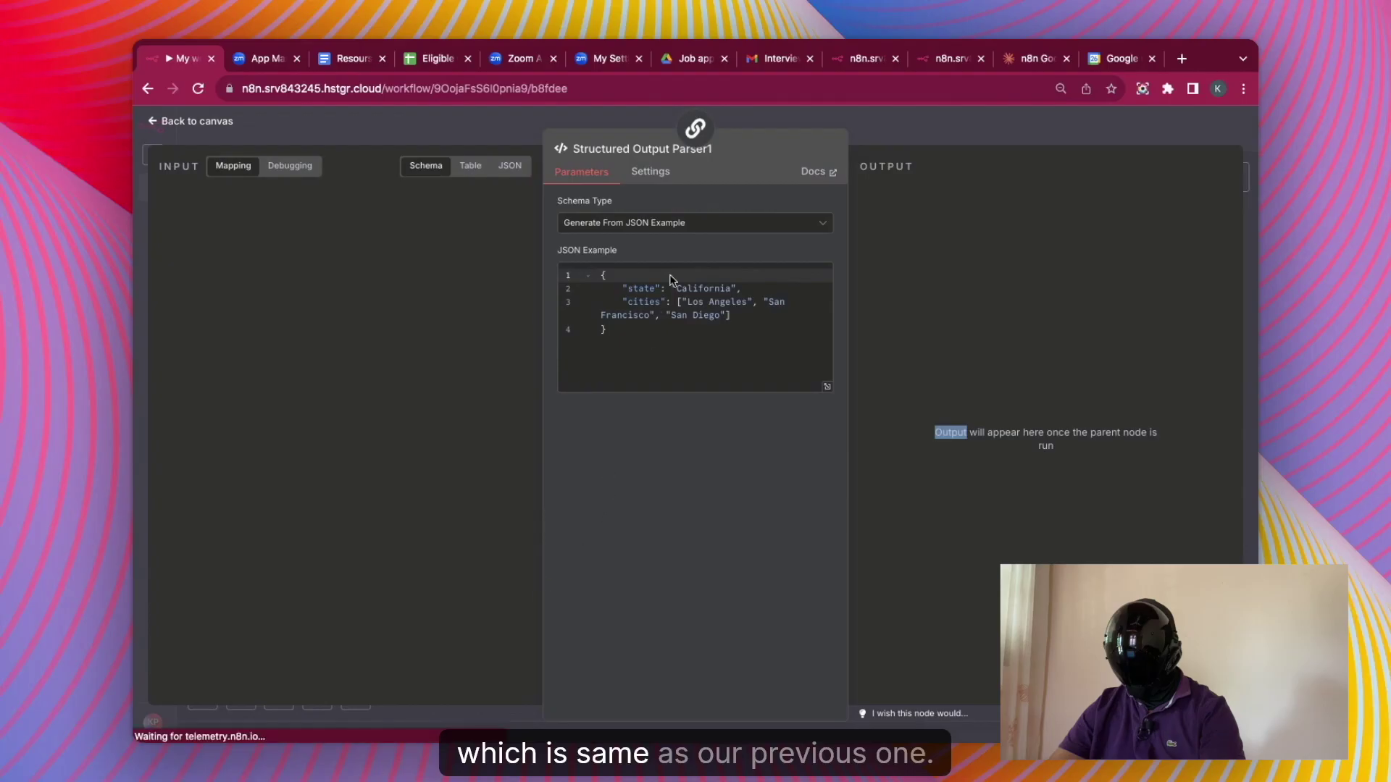
- Replace the parser's JSON example with the "subject" and "body" example copied from the Resourse document, and return to the canvas
key(super+a)
key(BackSpace)
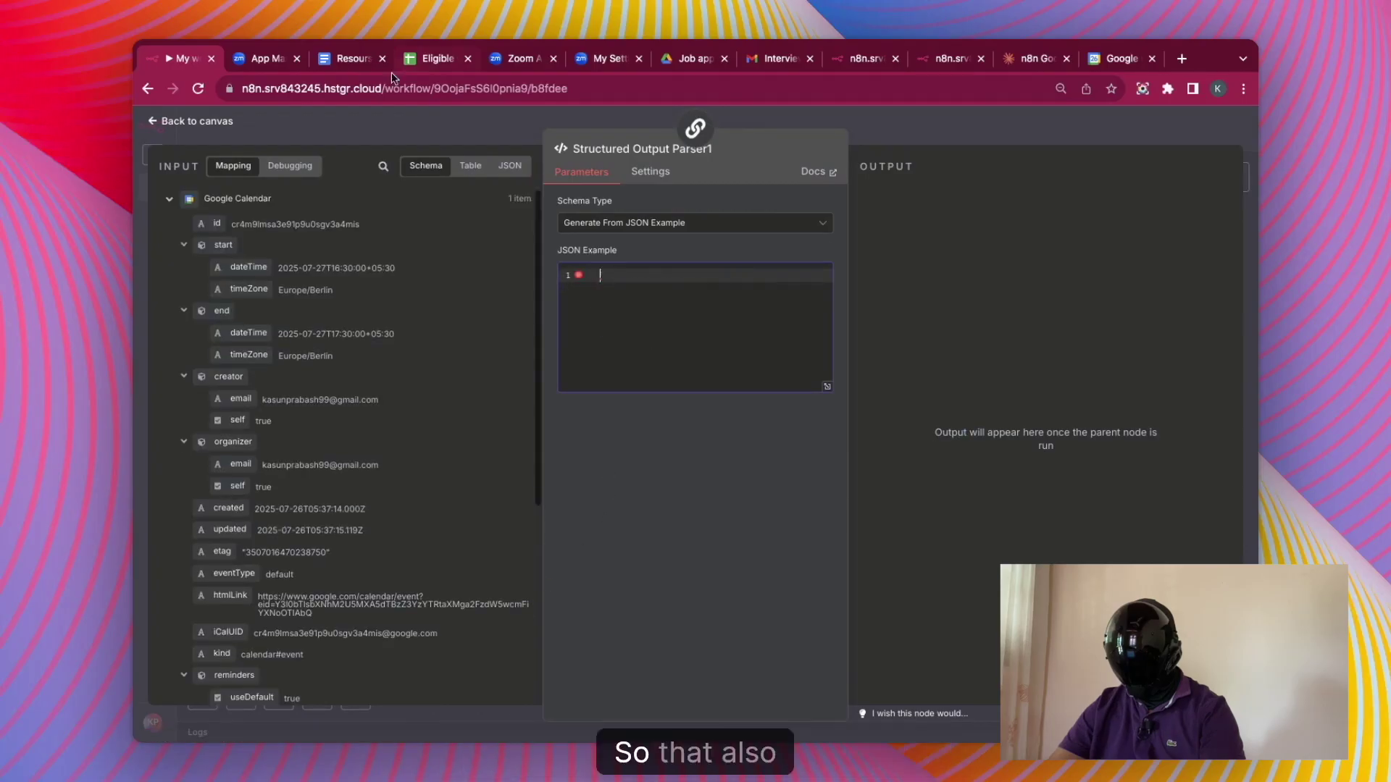
click(349, 59)
scroll(580, 435, down, 3)
drag(442, 517, 478, 565)
key(super+c)
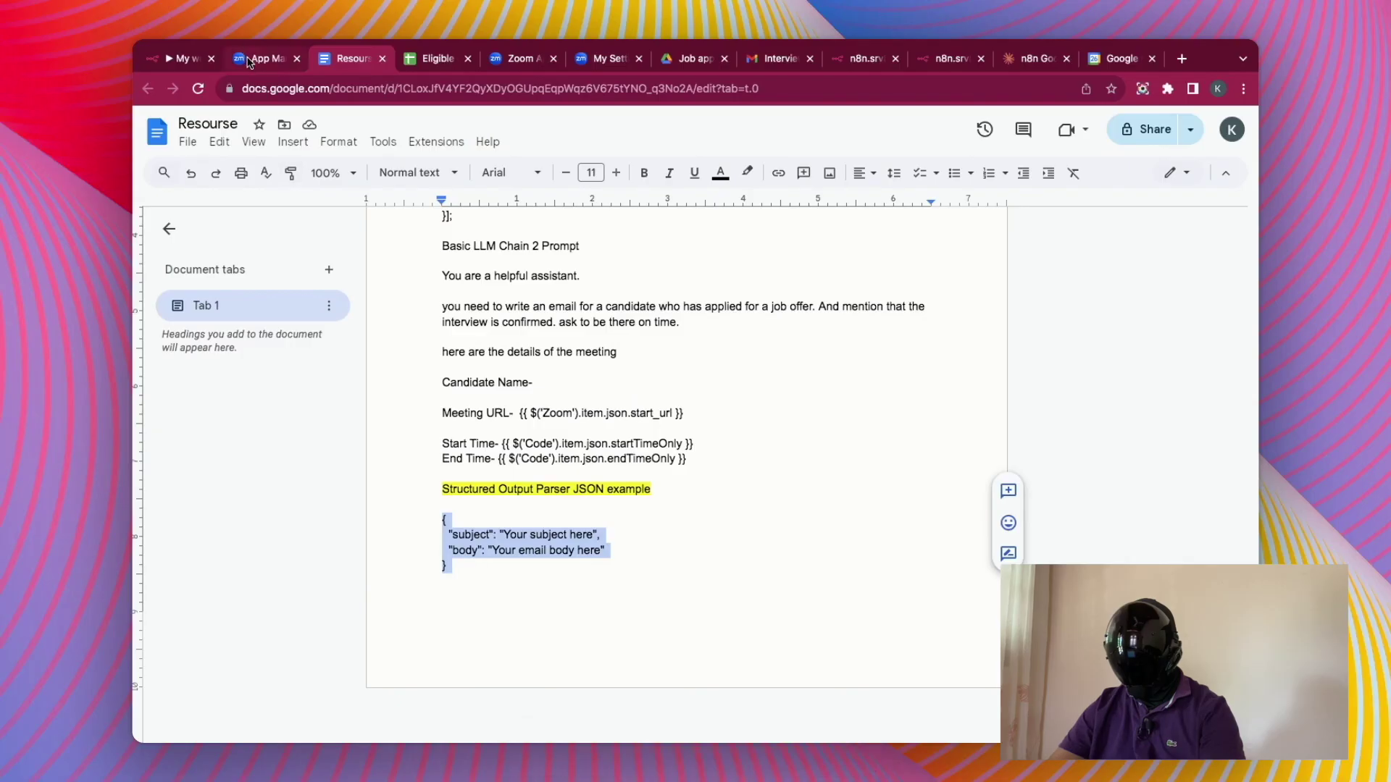
click(185, 57)
click(697, 298)
key(super+v)
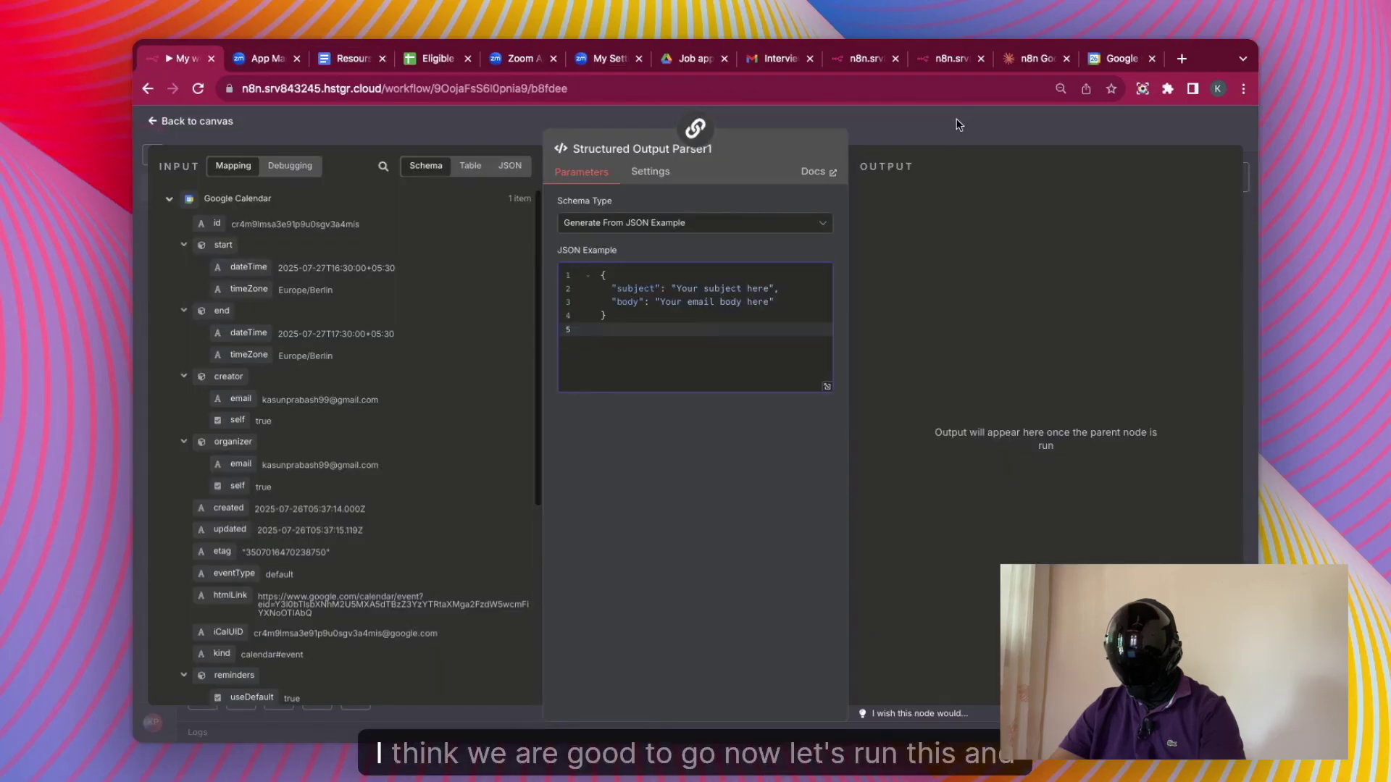
click(958, 127)
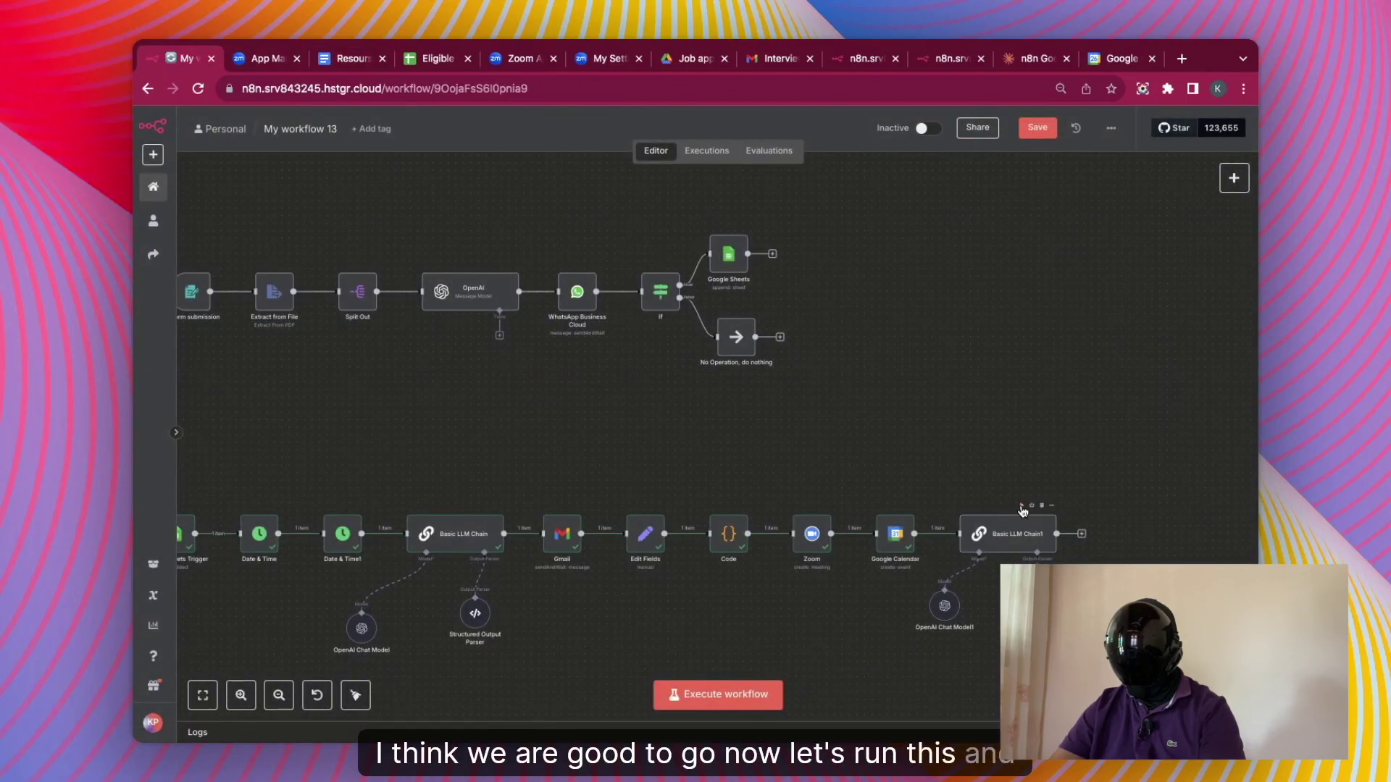
- Execute the second Basic LLM Chain and append a Gmail node with the Send a message action after it
click(1021, 506)
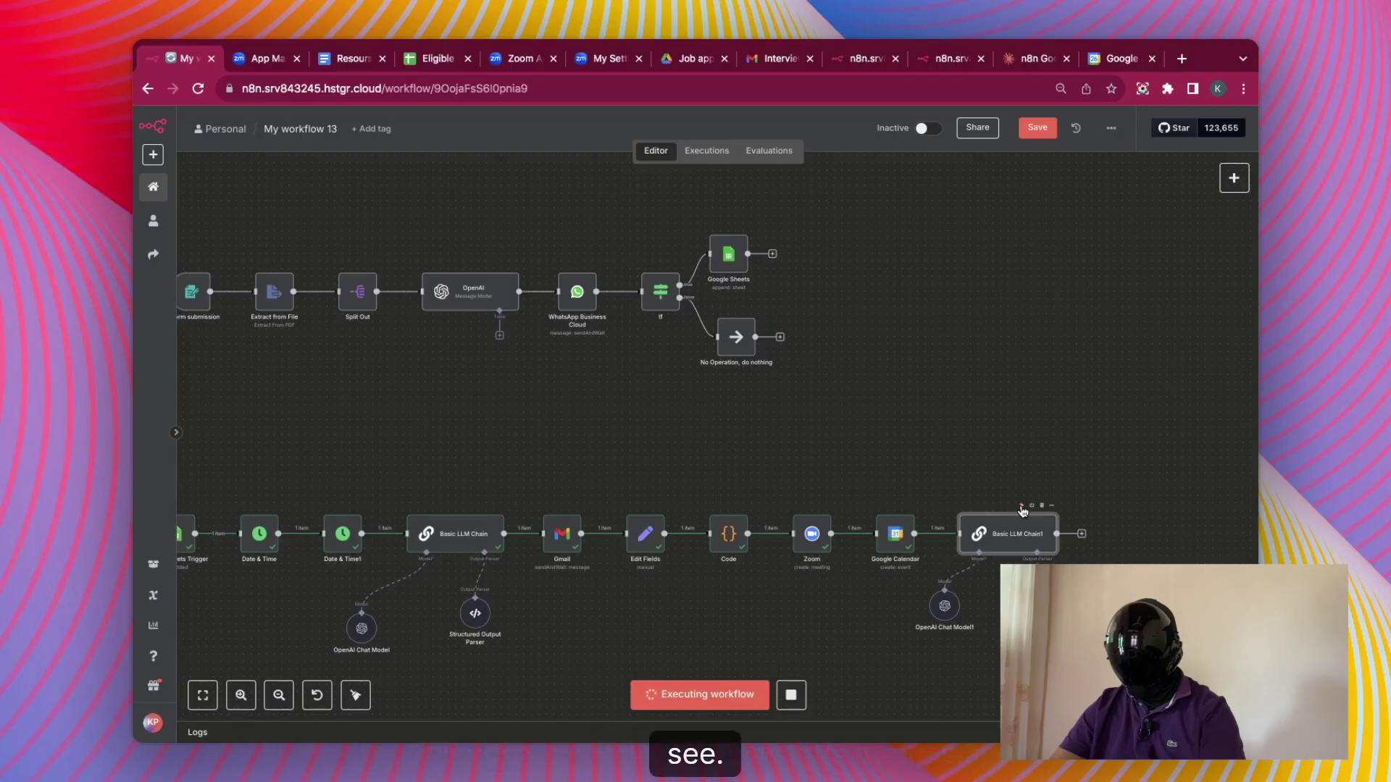
click(1093, 534)
text(gmai)
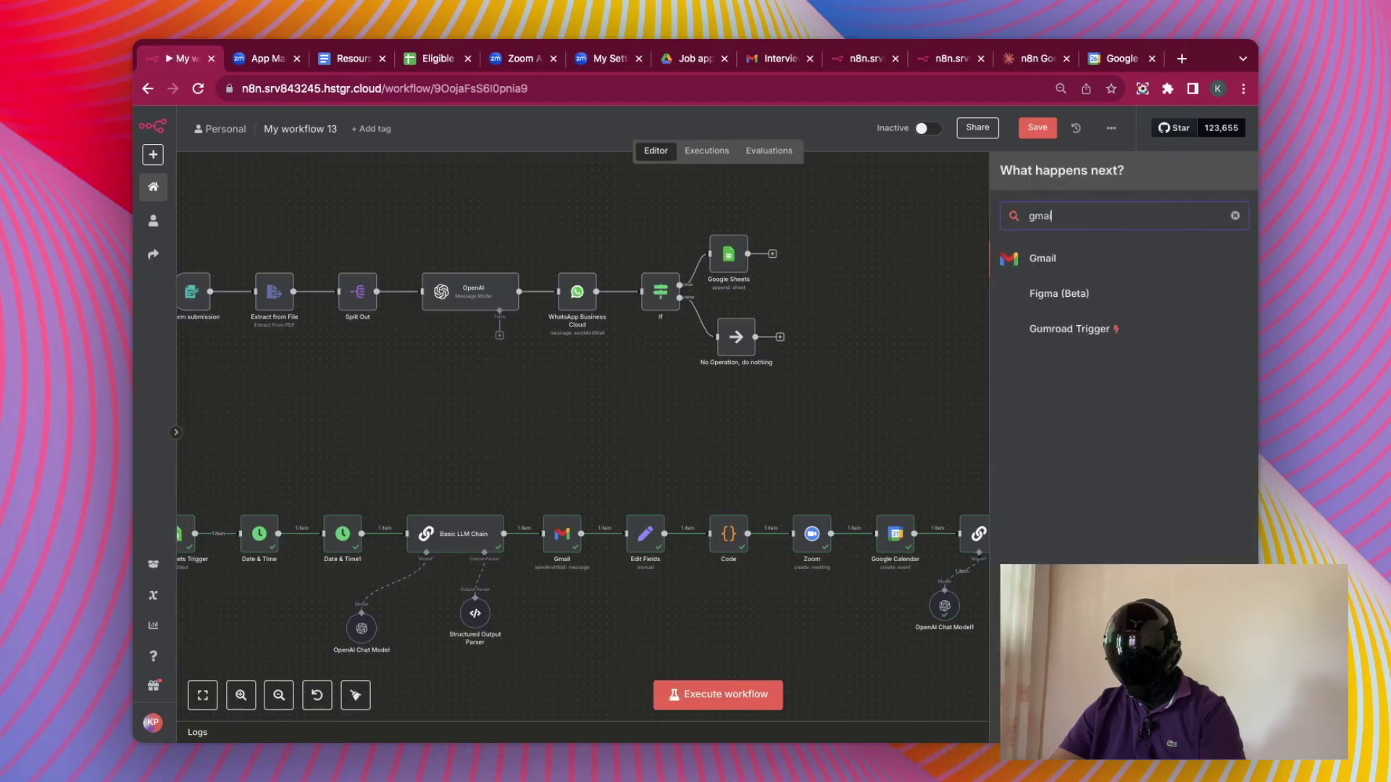
text(l)
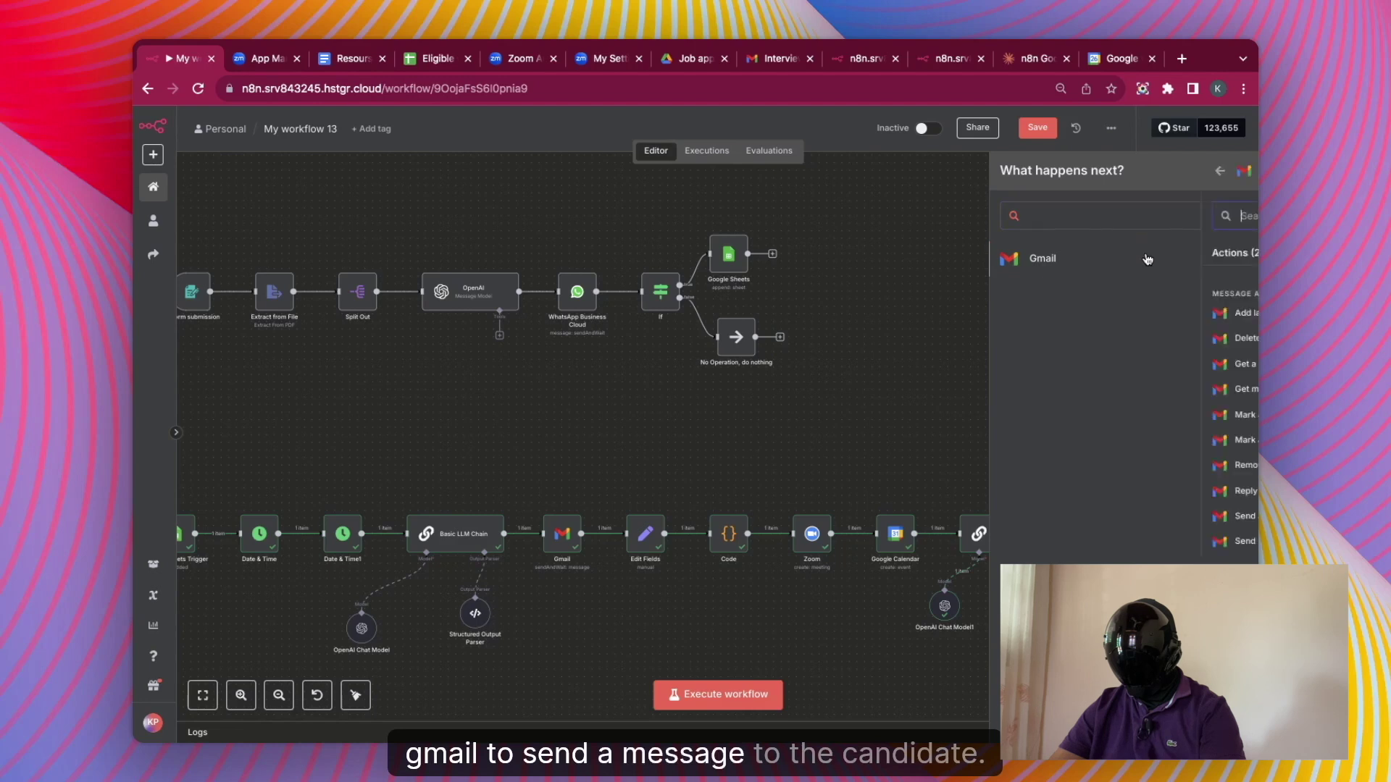
click(1146, 255)
click(1072, 500)
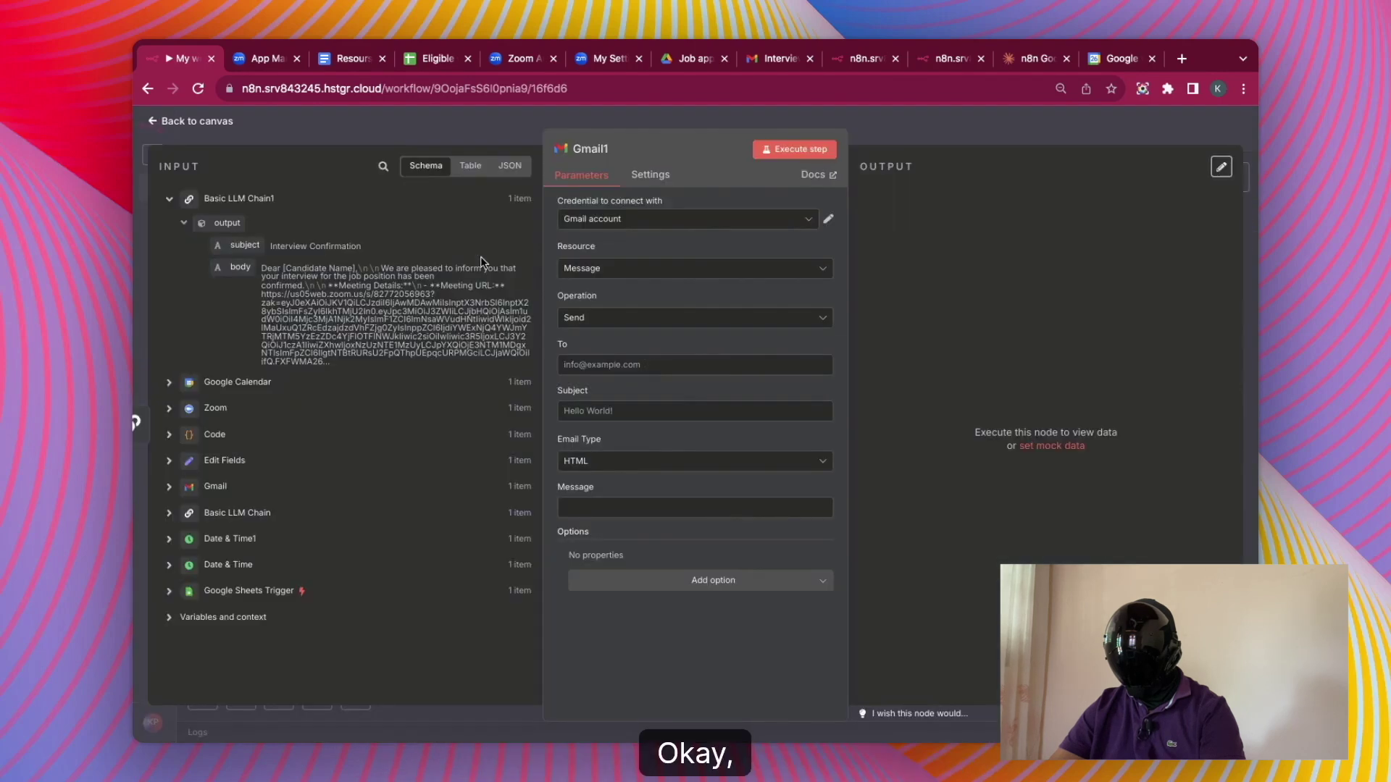
- Map the Gmail node's To field to the Google Sheets Trigger's Email and its Subject to the Basic LLM Chain1 output's subject
click(607, 362)
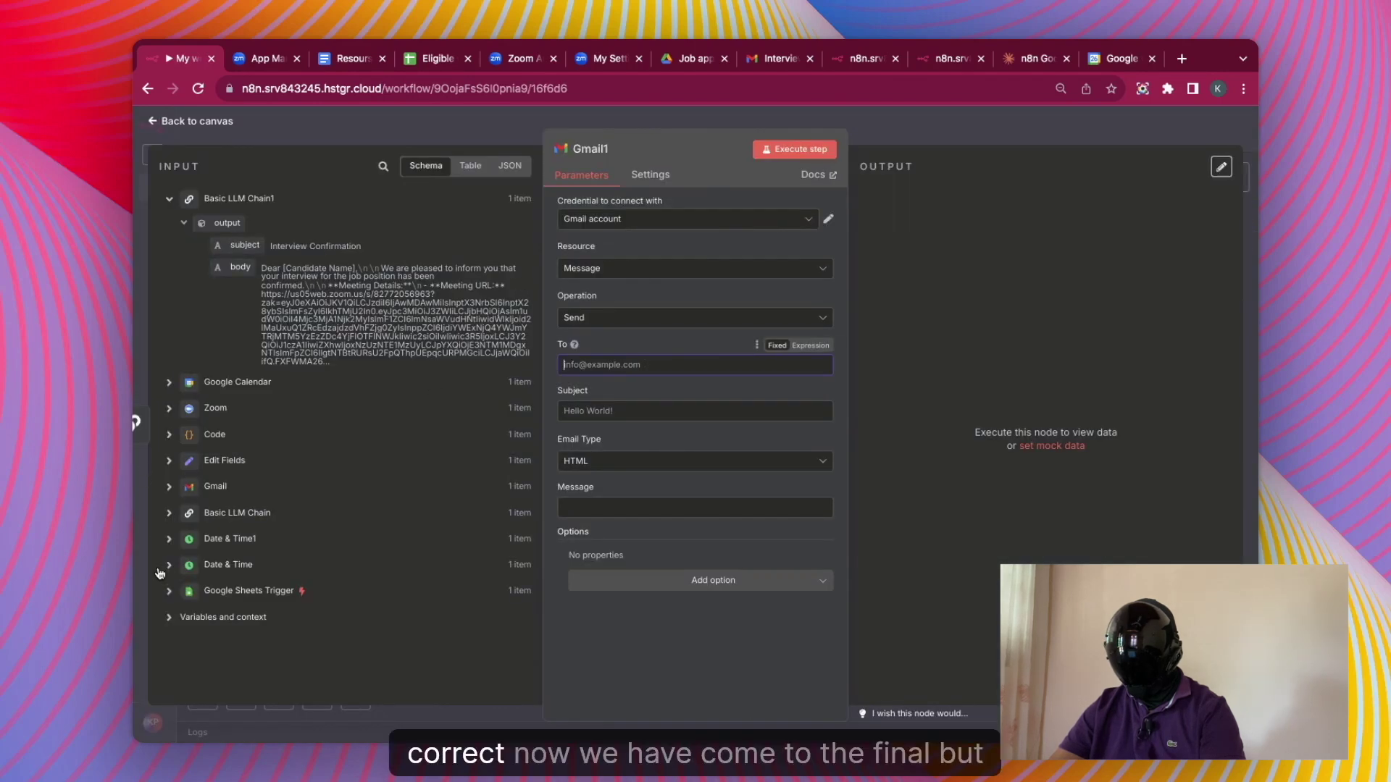
click(169, 591)
scroll(208, 620, down, 1)
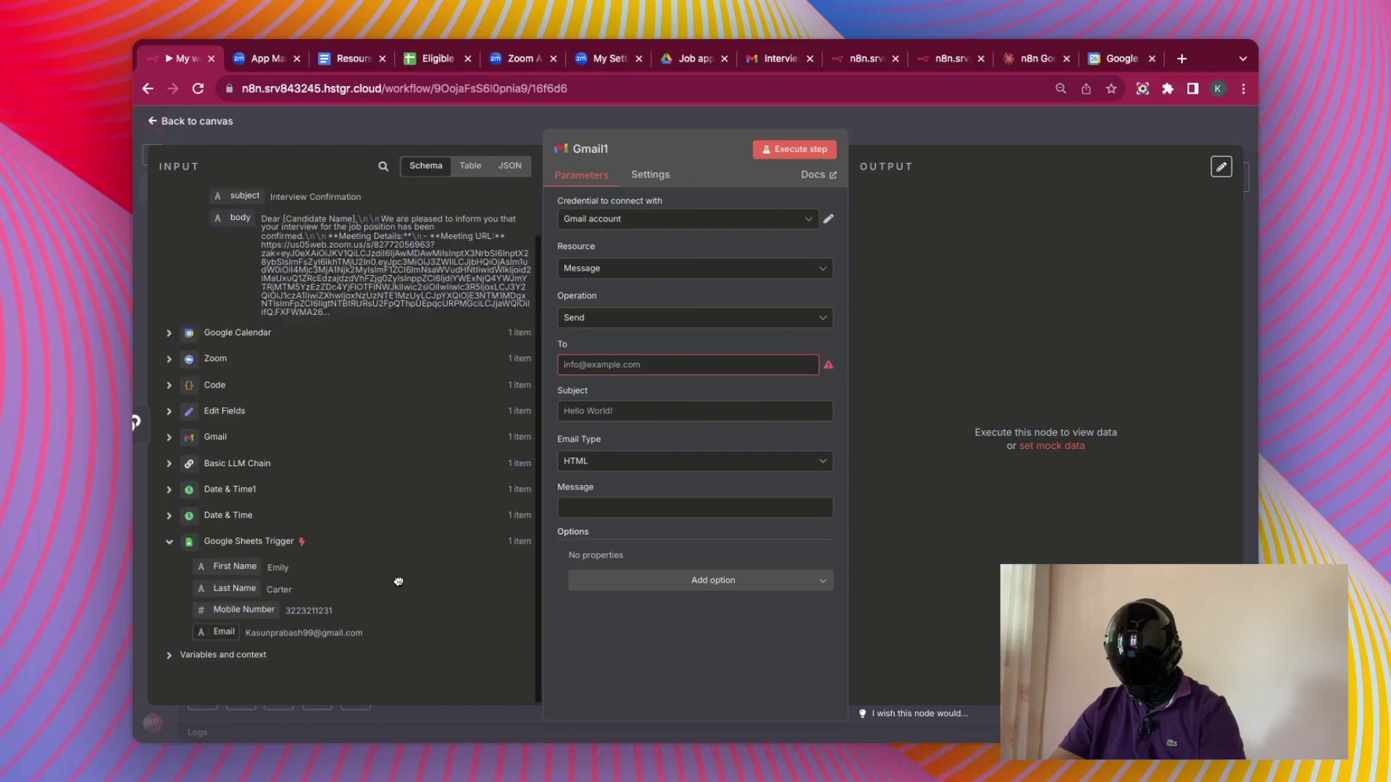
drag(223, 632, 688, 364)
drag(245, 196, 572, 423)
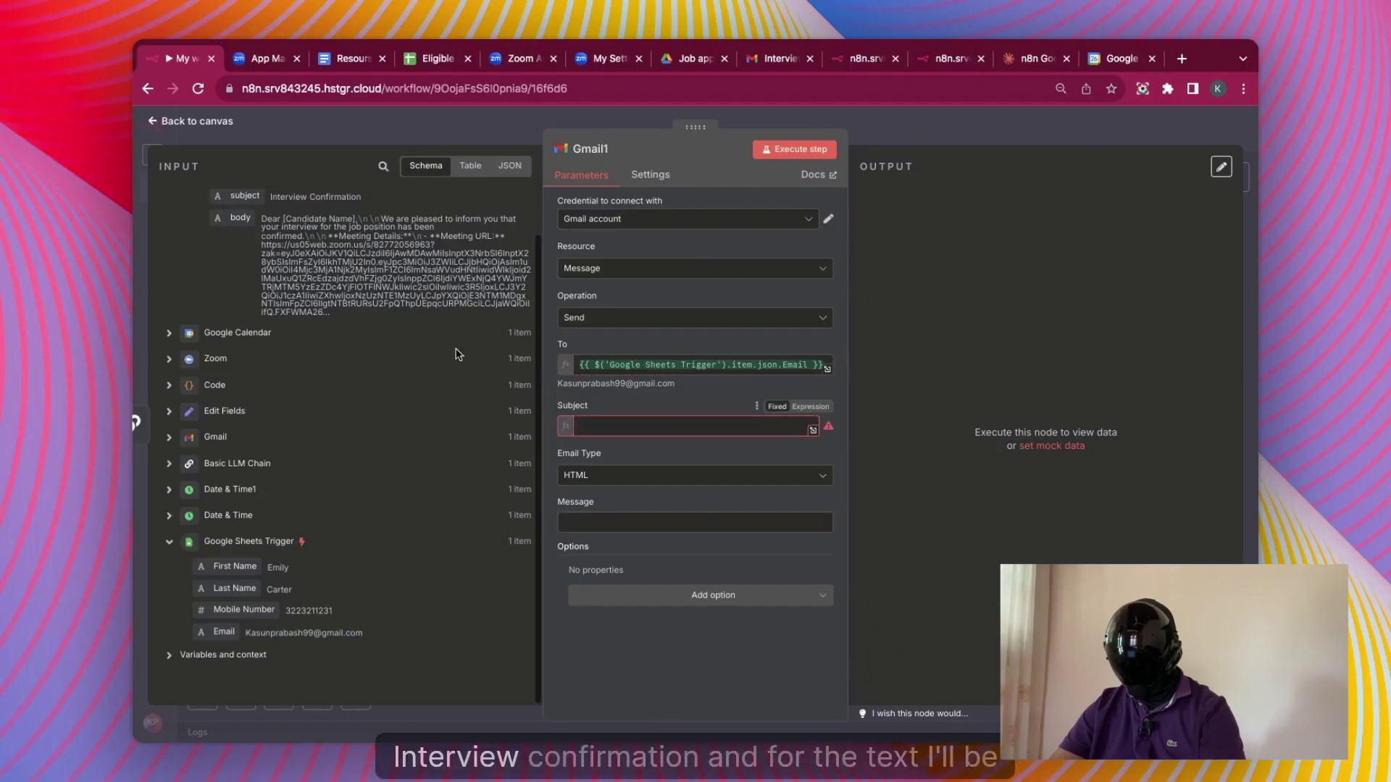
- Set the Gmail node's Email Type to Text and map its Message to the Basic LLM Chain1 output's body
click(588, 490)
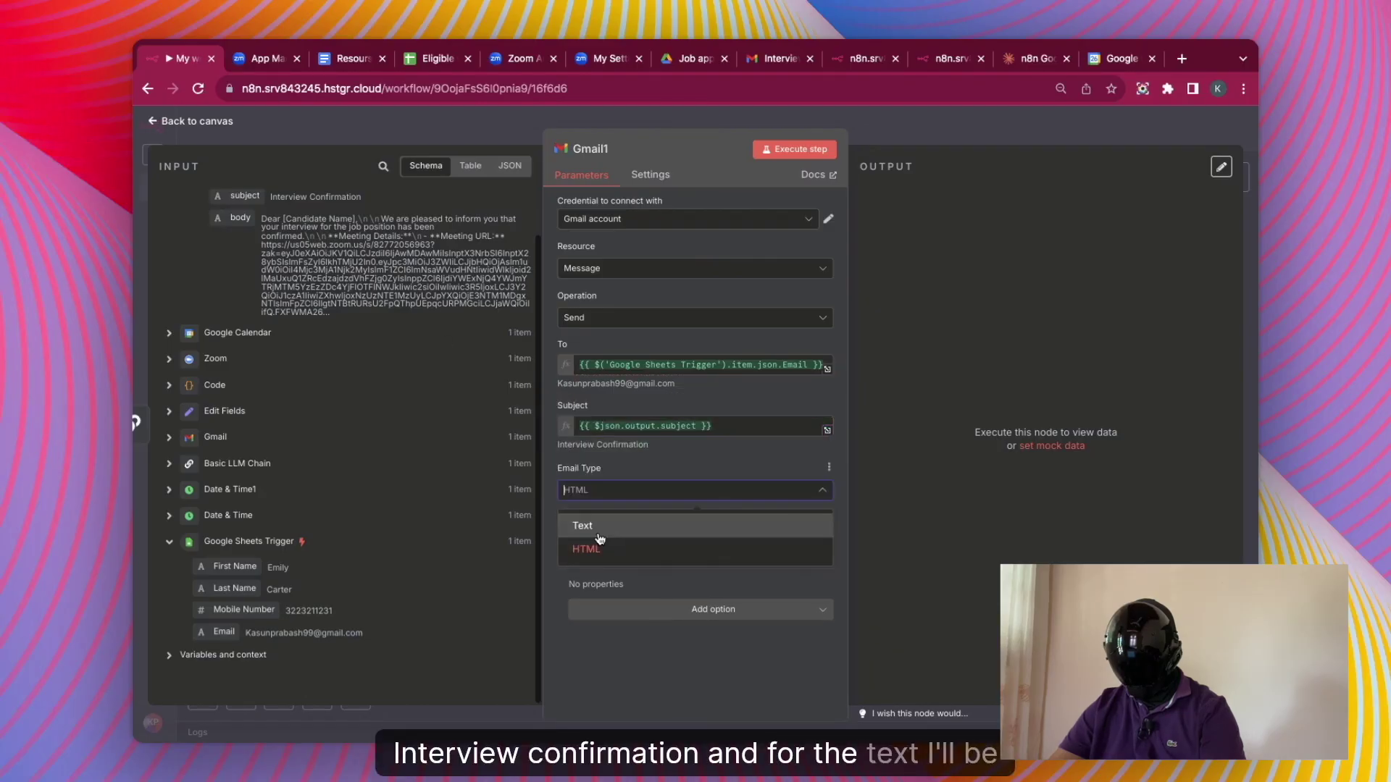
click(599, 539)
drag(239, 217, 595, 535)
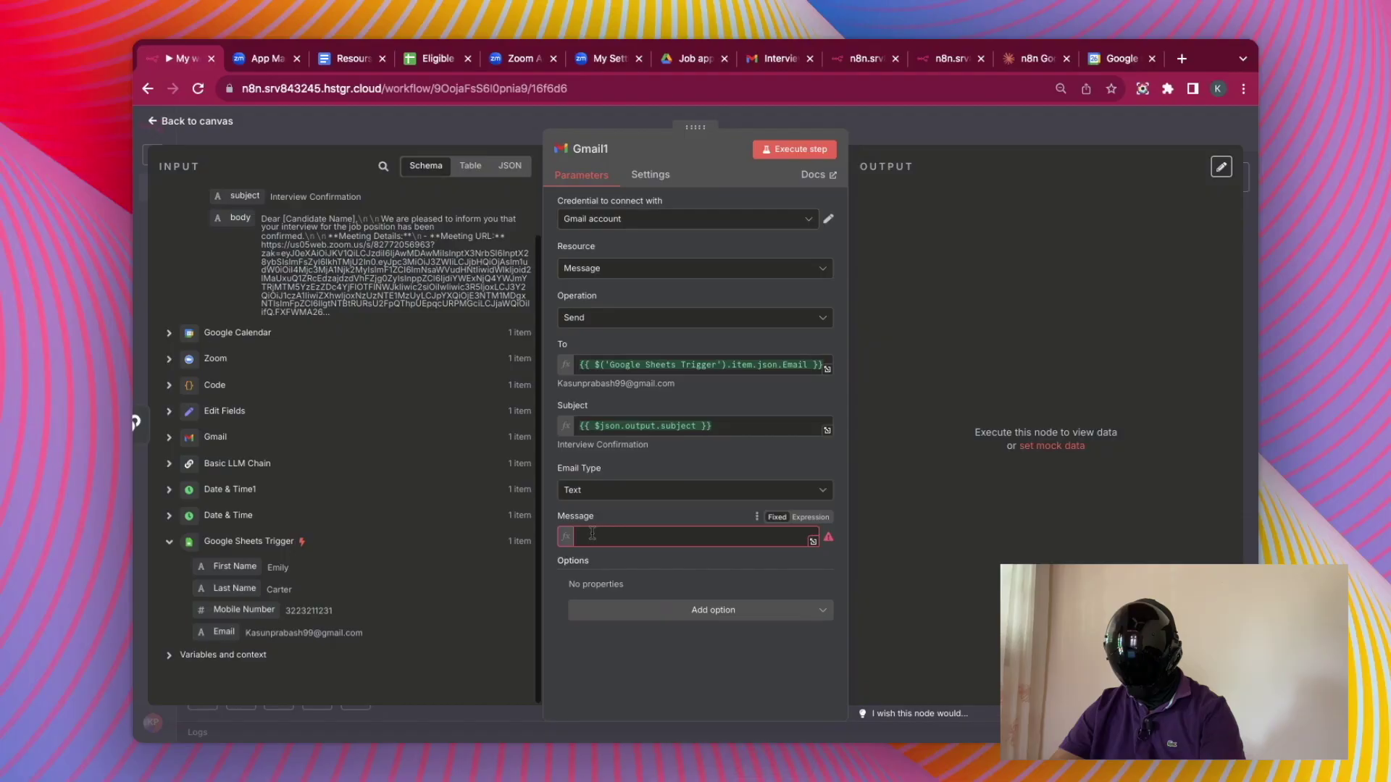
- Execute the Gmail node, then refresh the Gmail inbox and open the new Interview Confirmation email
click(791, 153)
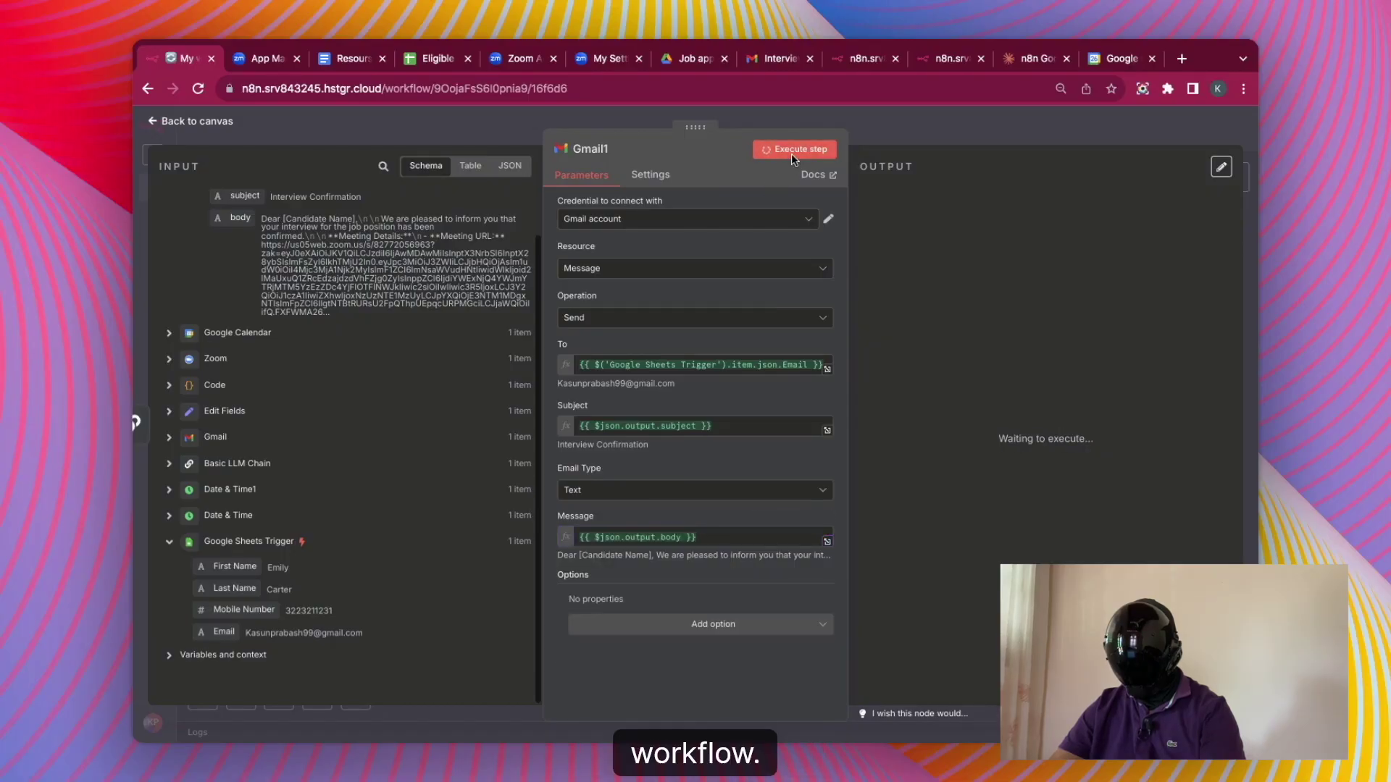
click(760, 69)
click(350, 176)
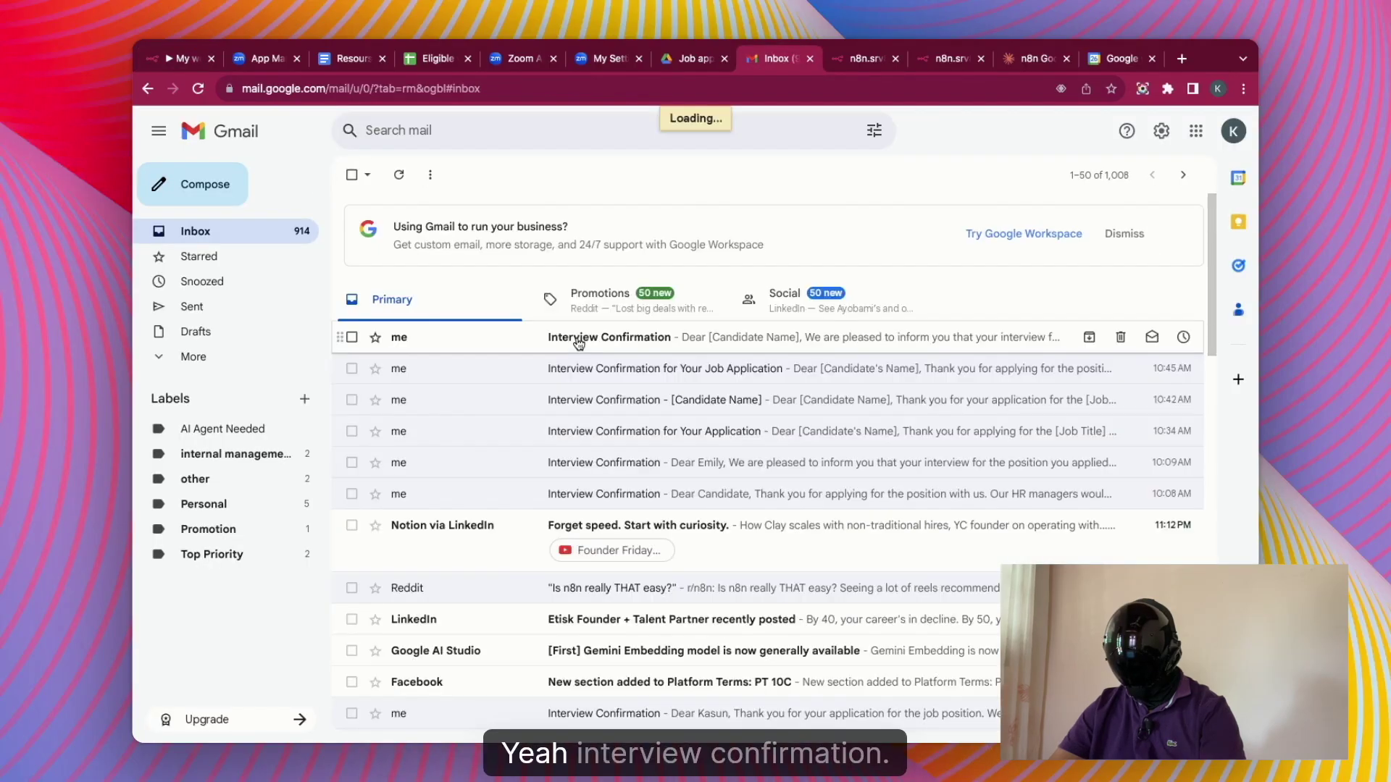
click(578, 341)
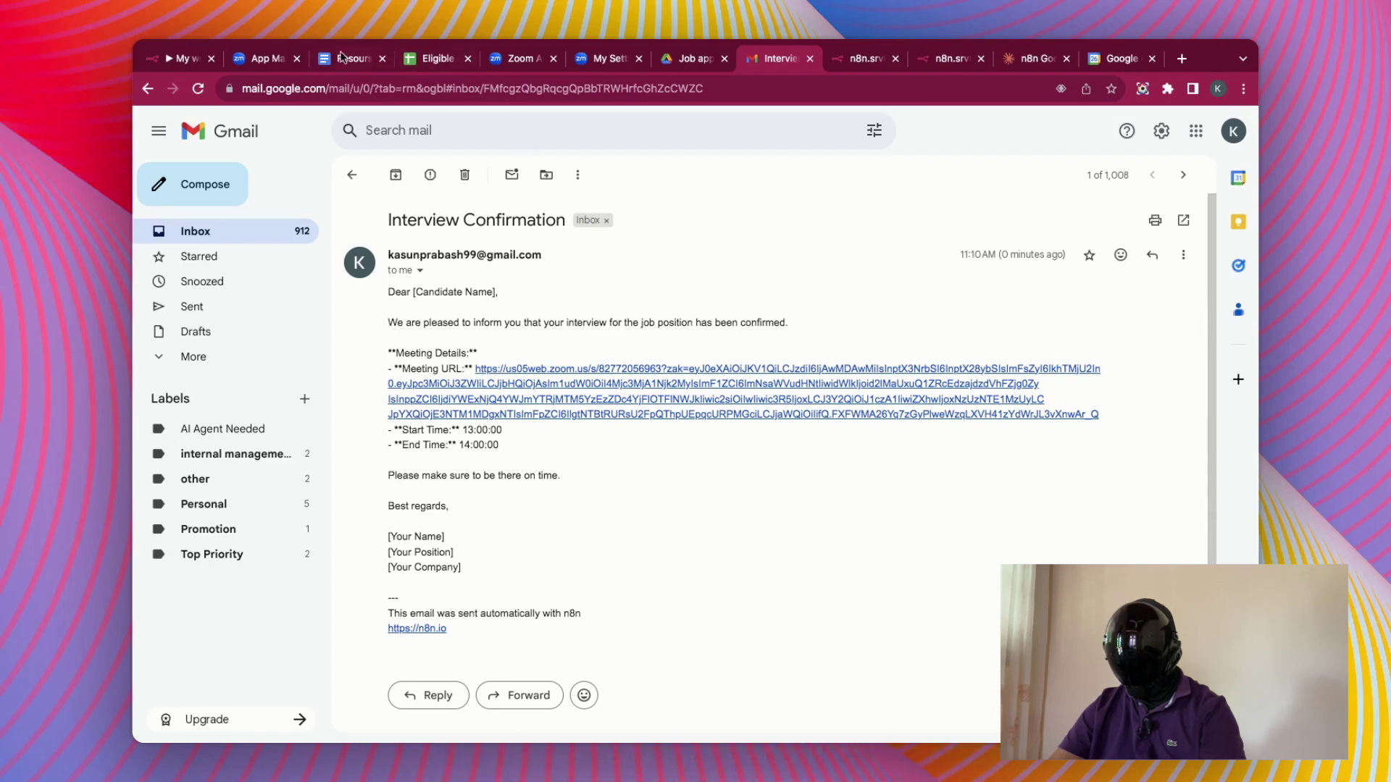
- Return to the n8n workflow canvas and review both the applicant screening and interview scheduling flows
click(193, 65)
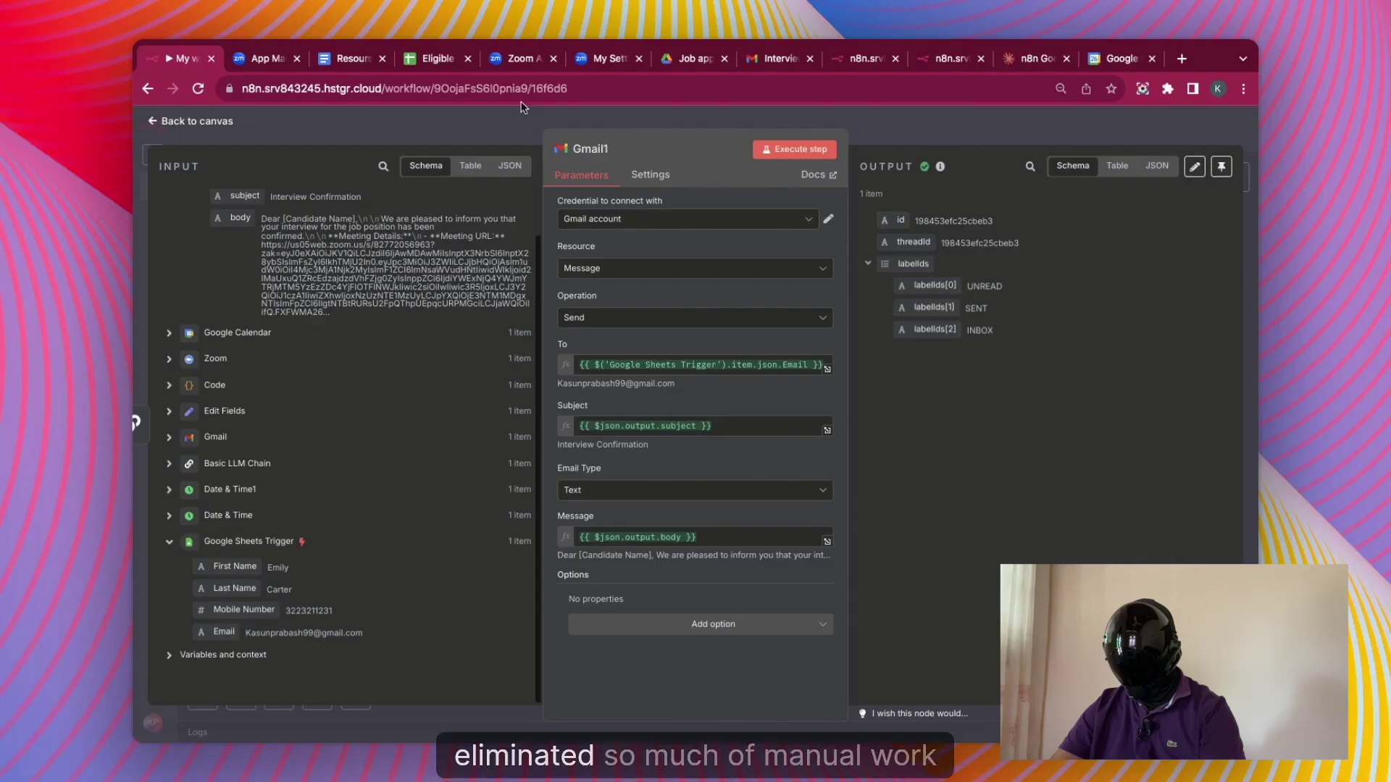
click(505, 131)
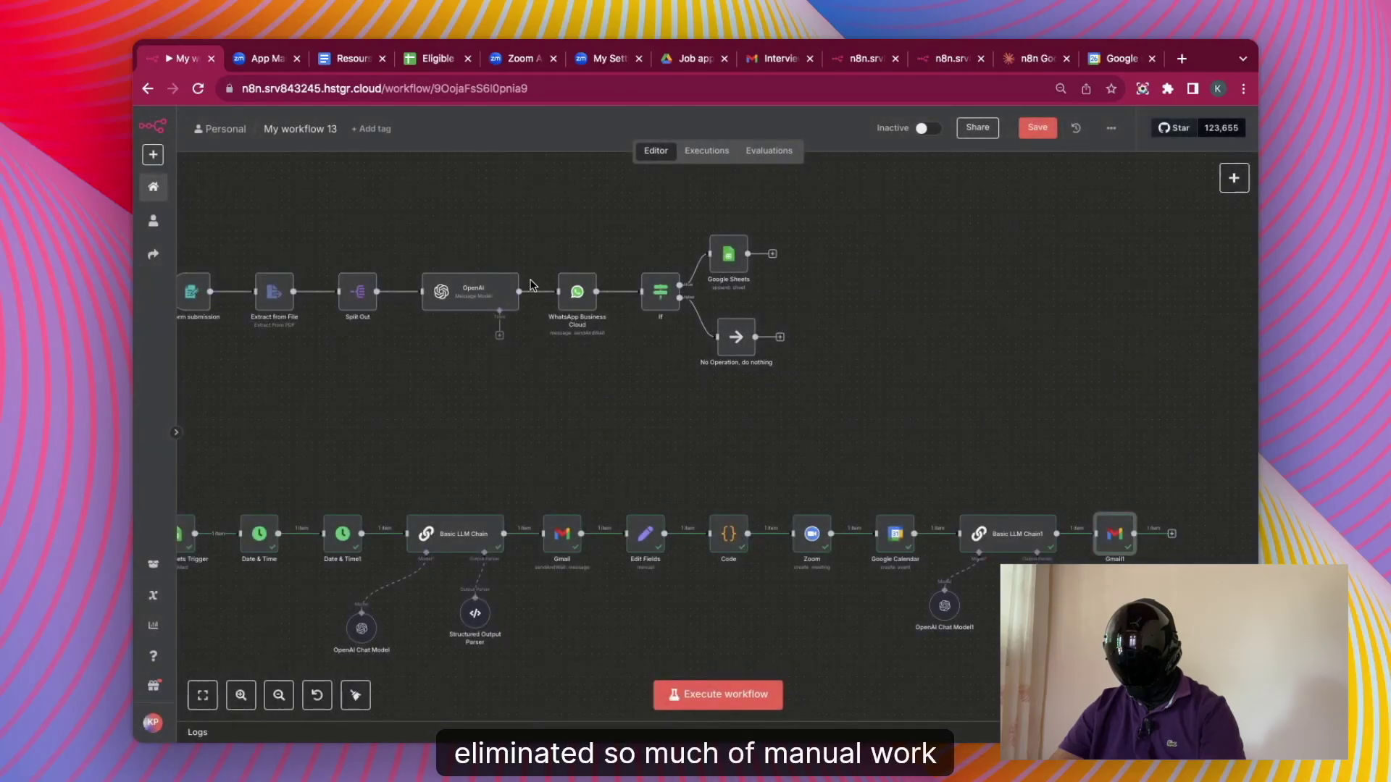
scroll(530, 285, down, 2)
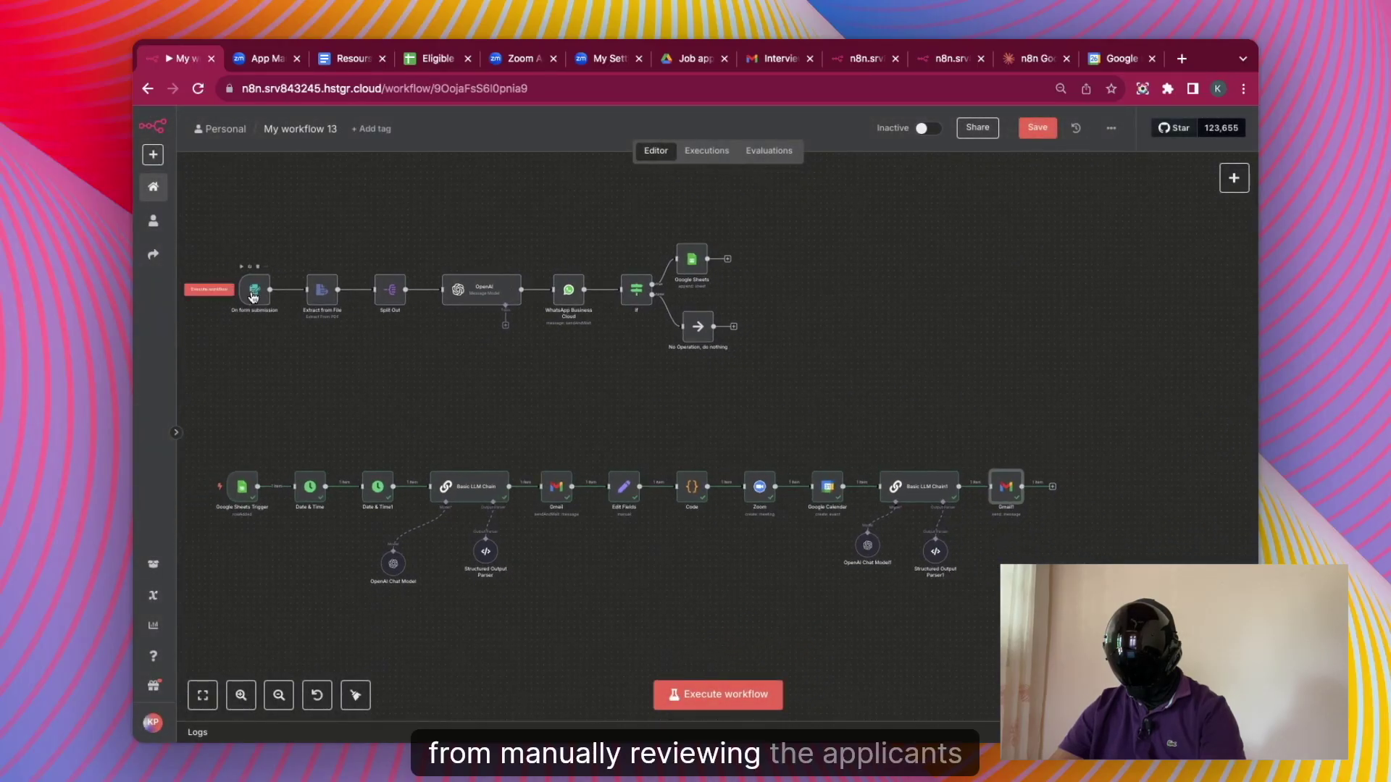
scroll(253, 297, up, 3)
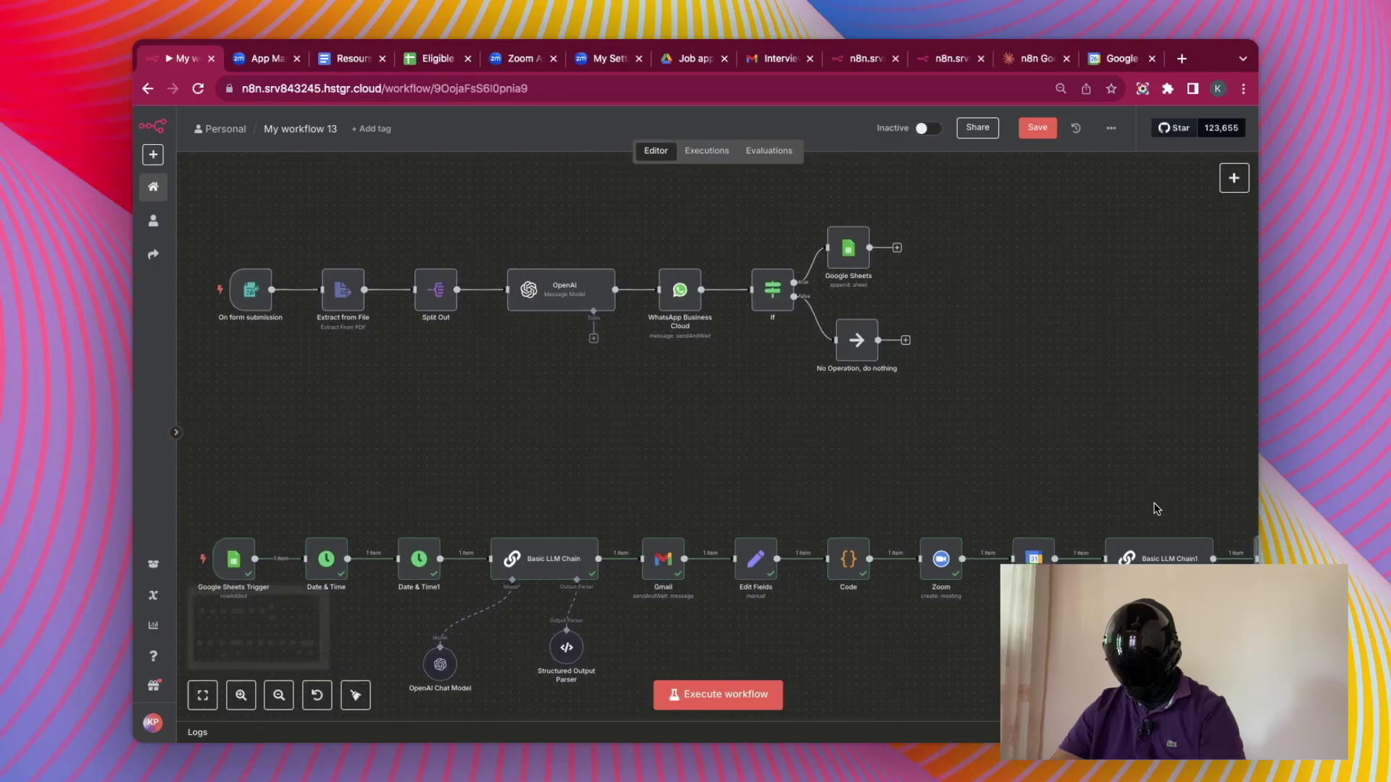
scroll(1156, 511, down, 5)
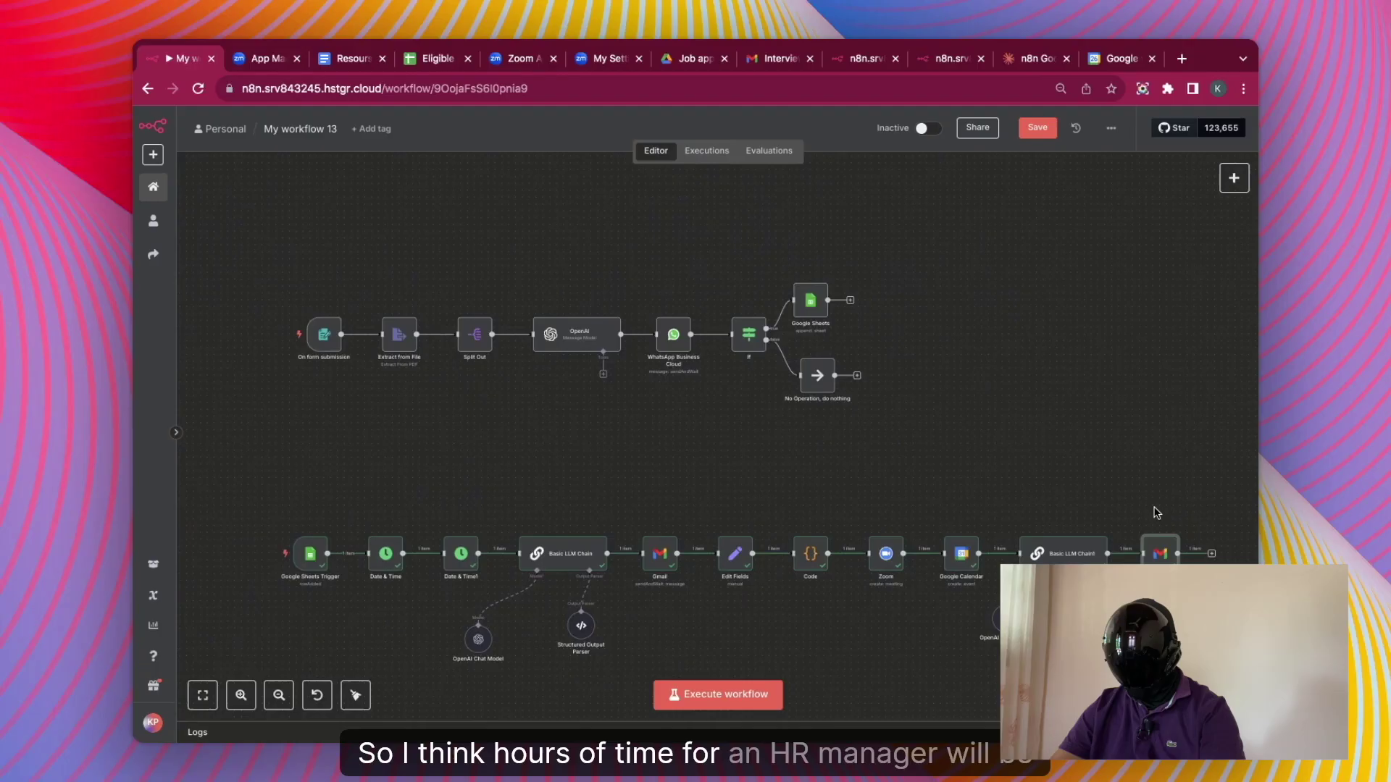